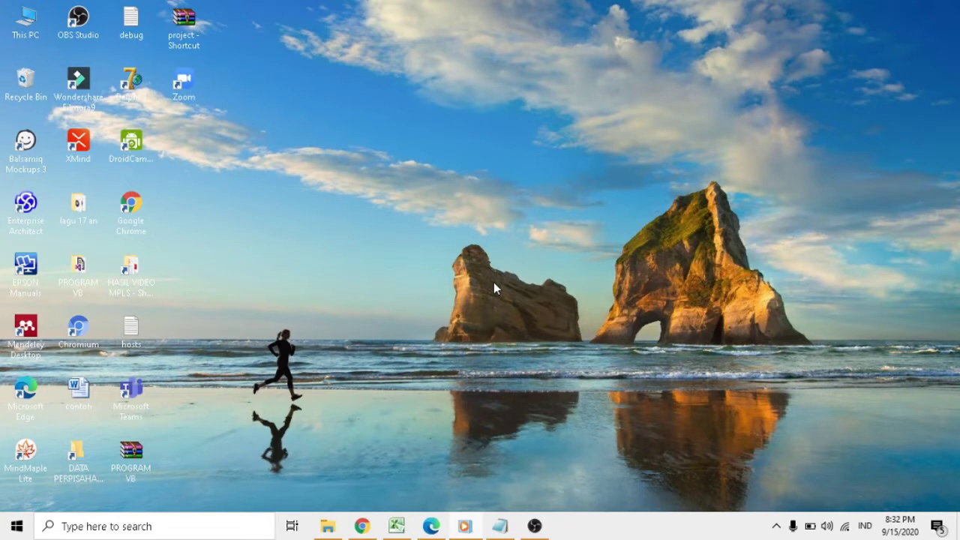
# Open the worksheet PDF in Edge and read the purchase table and its Ketentuan soal rules.
pyautogui.click(432, 528)
pyautogui.scroll(3, 466, 208)
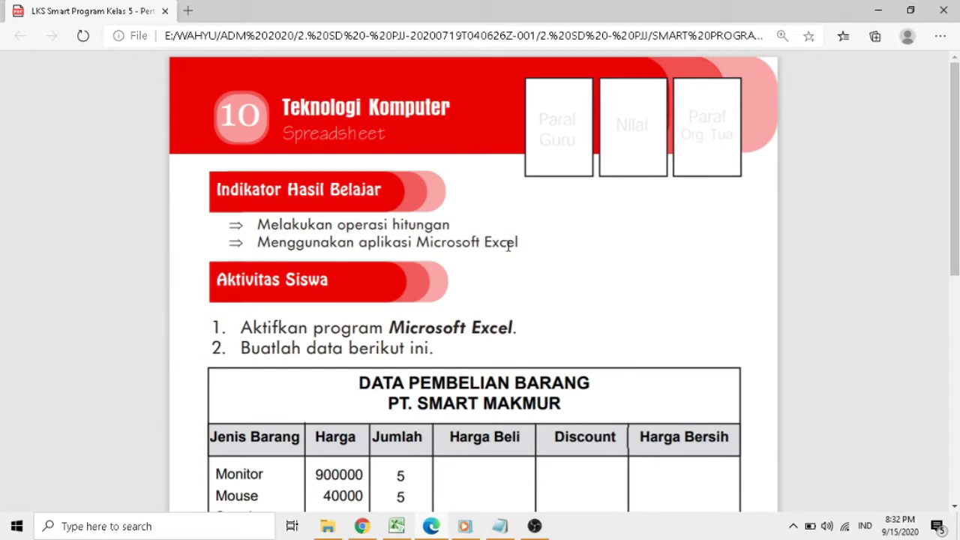
pyautogui.scroll(-2, 508, 246)
pyautogui.scroll(-2, 426, 255)
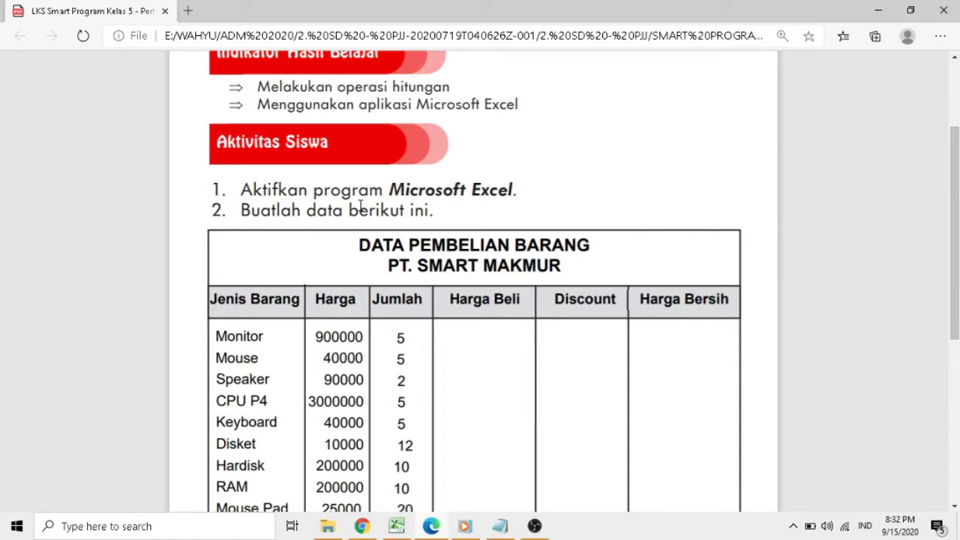
pyautogui.scroll(-2, 361, 207)
pyautogui.scroll(-2, 362, 203)
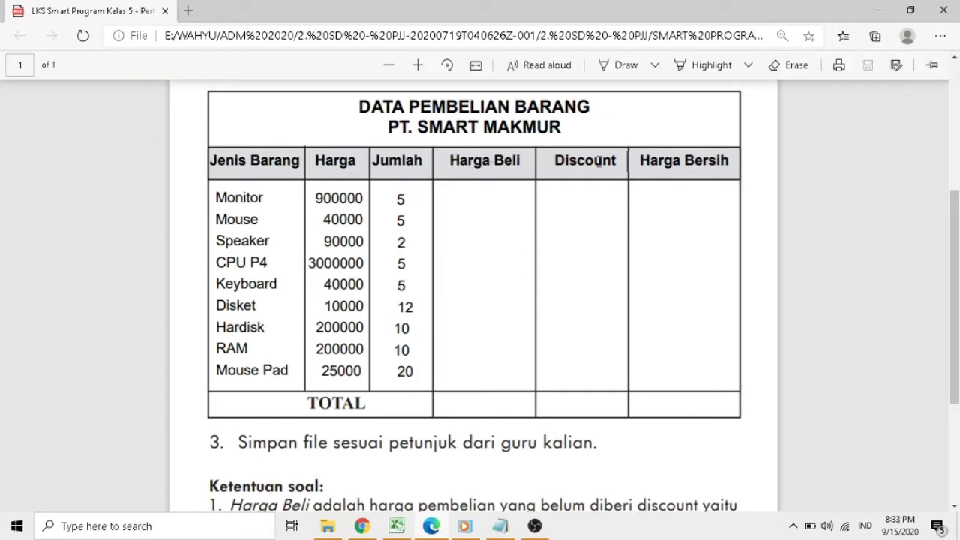
pyautogui.scroll(-1, 675, 159)
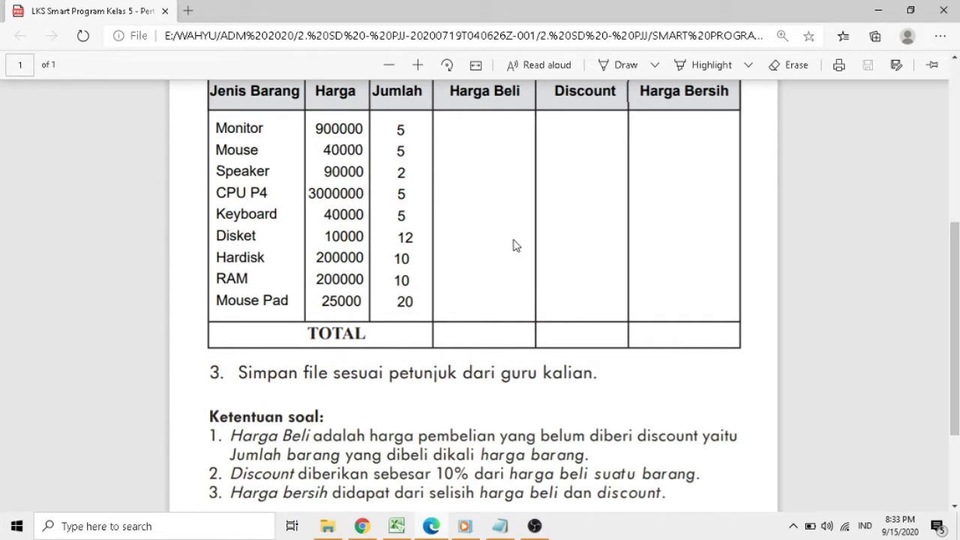
pyautogui.scroll(1, 515, 238)
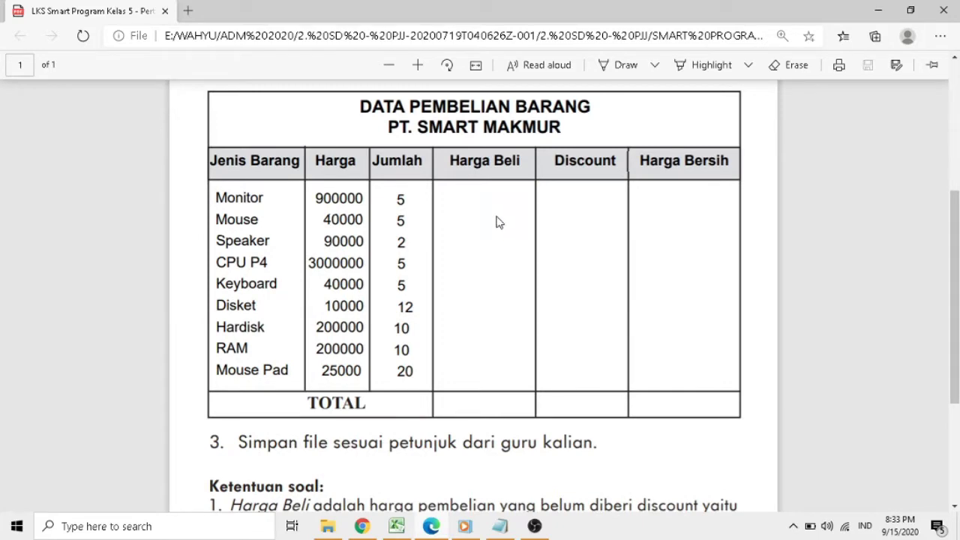
pyautogui.scroll(-2, 496, 222)
pyautogui.scroll(-1, 496, 222)
pyautogui.scroll(3, 495, 221)
pyautogui.scroll(2, 495, 221)
pyautogui.scroll(-2, 495, 221)
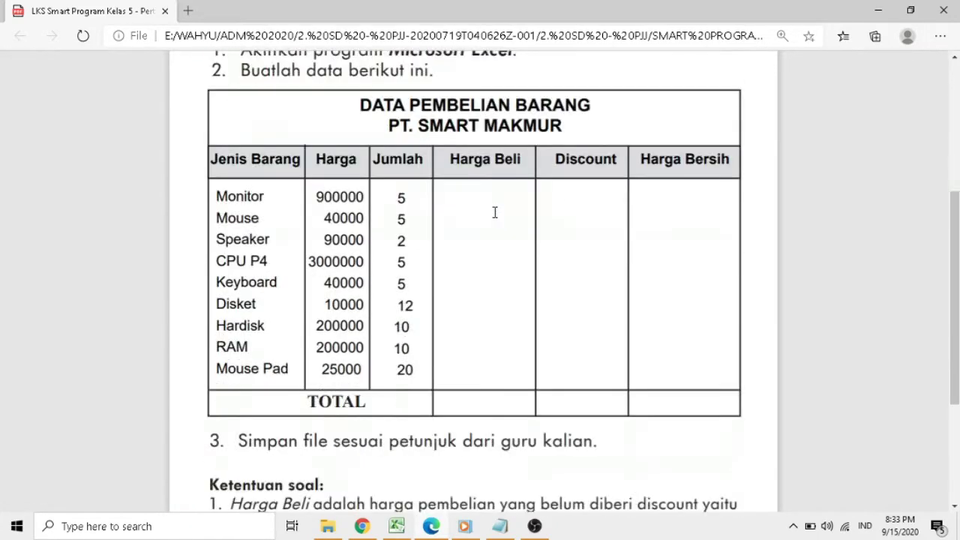
pyautogui.scroll(-1, 495, 213)
pyautogui.scroll(1, 488, 216)
pyautogui.scroll(1, 488, 214)
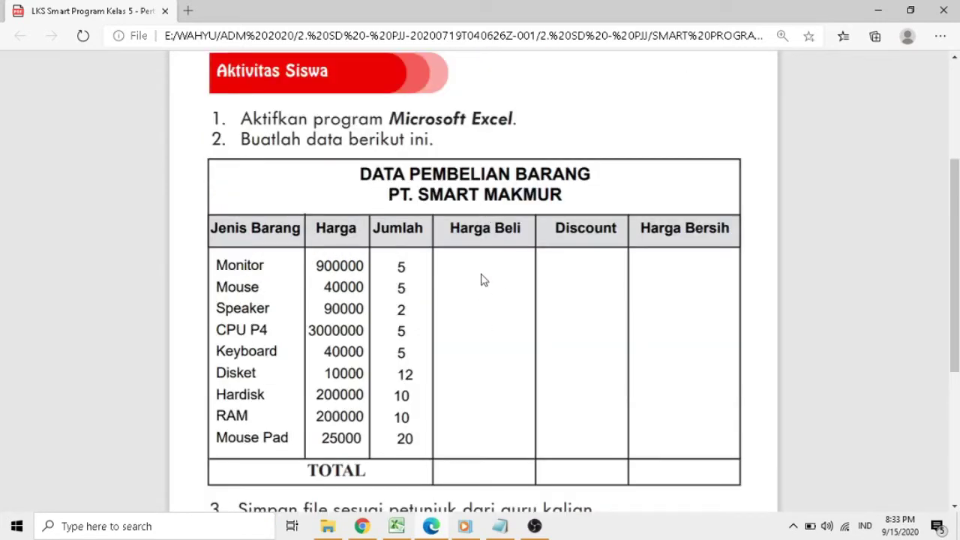
pyautogui.scroll(-1, 525, 289)
pyautogui.scroll(-3, 527, 279)
# Select the Monitor row's figures in the PDF table.
pyautogui.scroll(3, 574, 253)
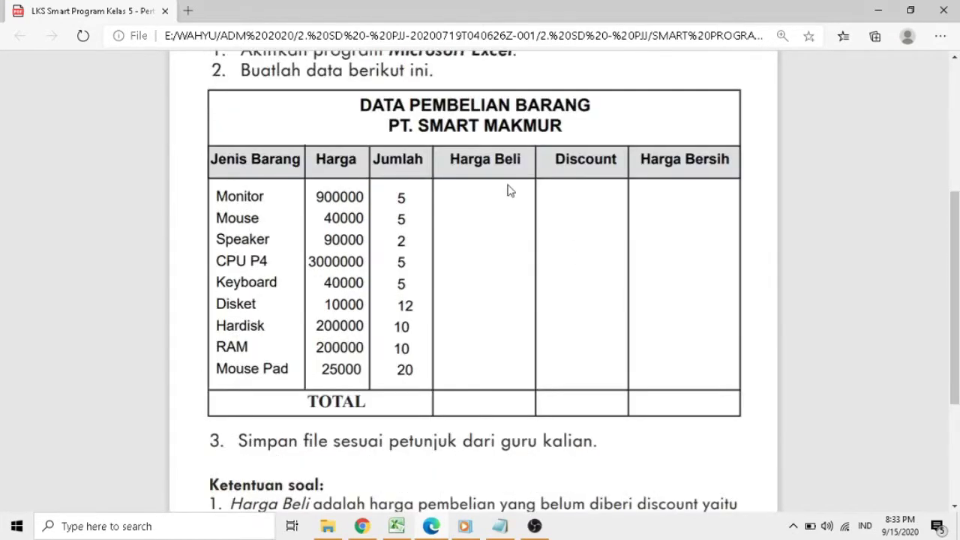
pyautogui.scroll(-1, 525, 217)
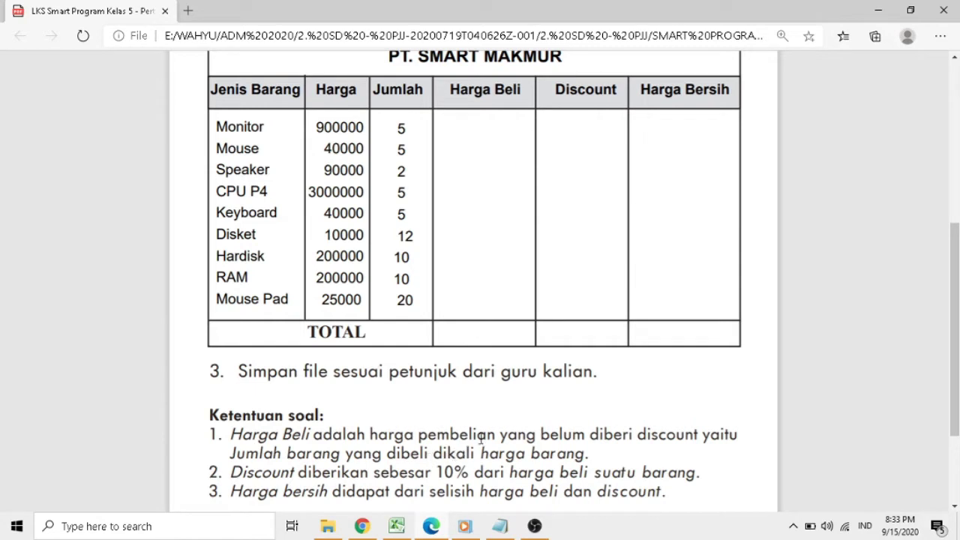
pyautogui.moveTo(323, 130); pyautogui.dragTo(405, 127)
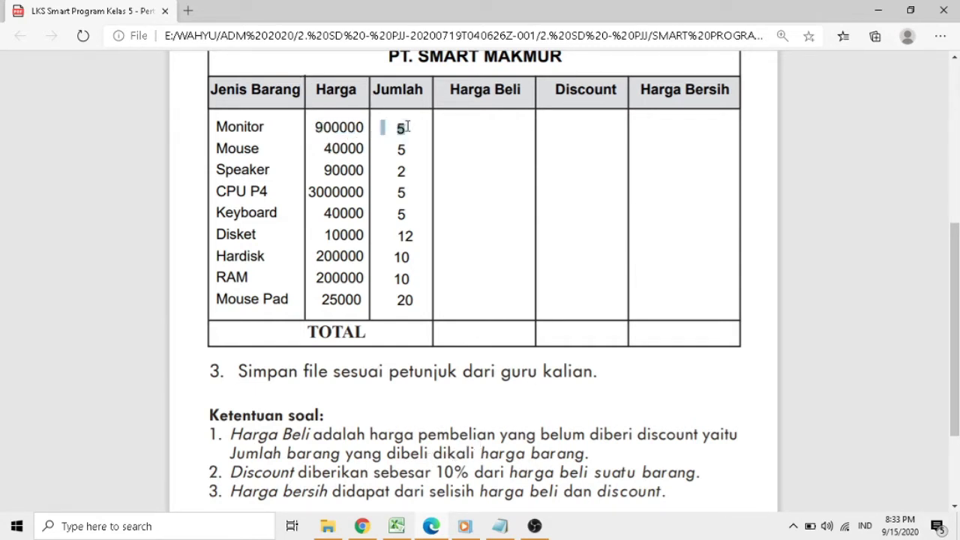
pyautogui.click(462, 129)
pyautogui.scroll(-1, 430, 355)
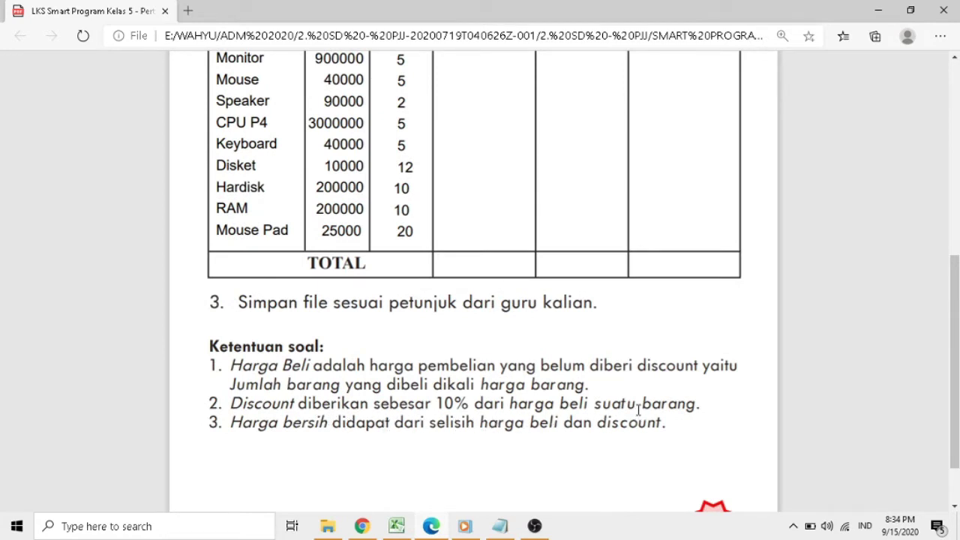
pyautogui.scroll(1, 636, 401)
pyautogui.scroll(-2, 600, 315)
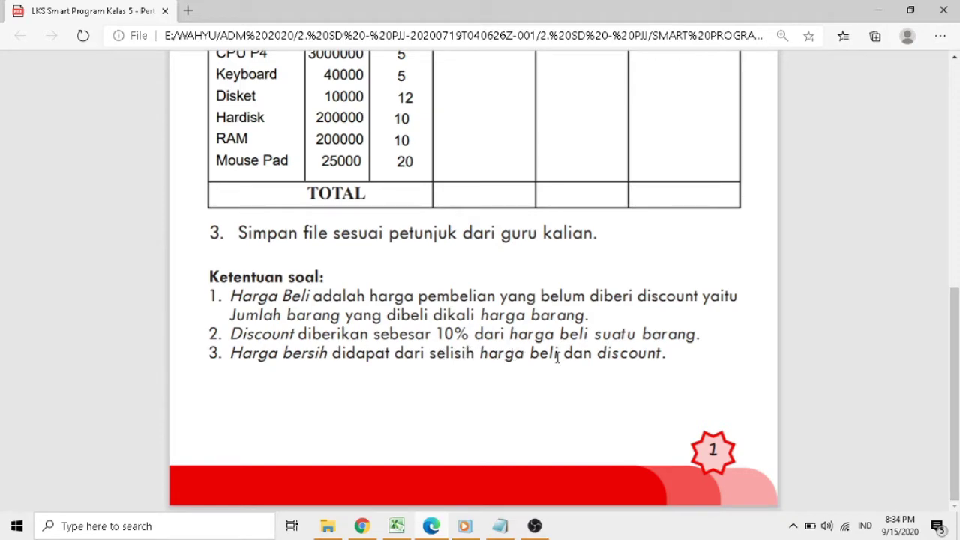
pyautogui.scroll(2, 650, 343)
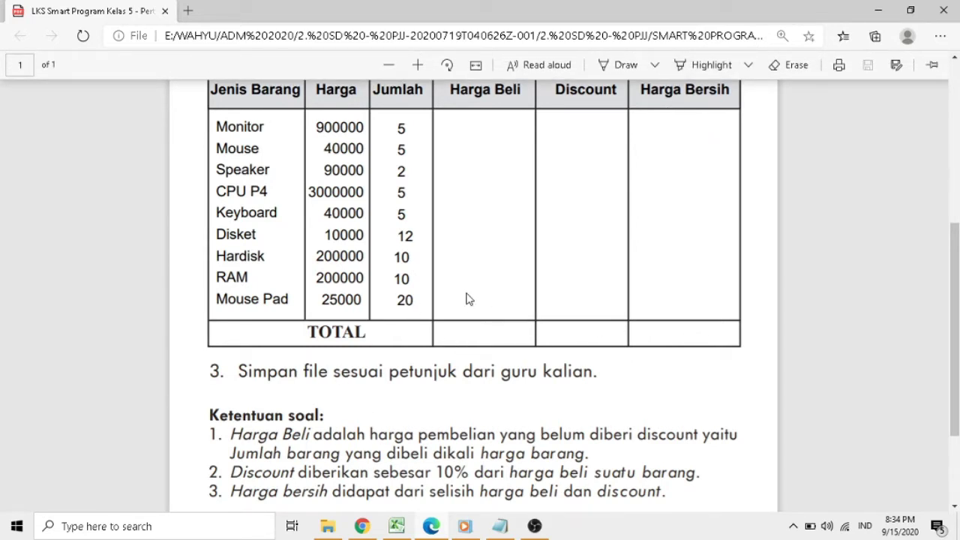
pyautogui.scroll(3, 474, 299)
pyautogui.scroll(1, 474, 299)
pyautogui.scroll(-3, 475, 296)
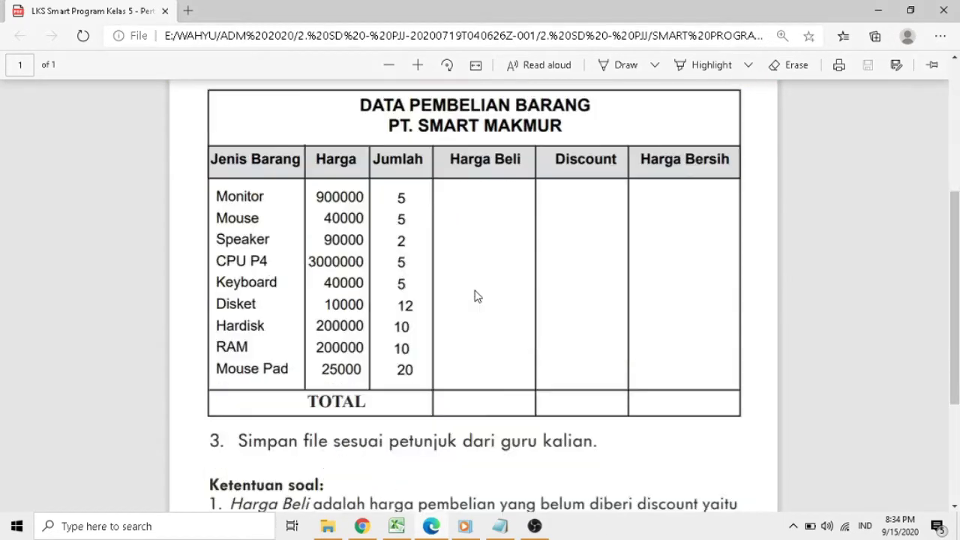
pyautogui.scroll(-2, 474, 296)
pyautogui.scroll(-1, 468, 304)
pyautogui.scroll(5, 469, 319)
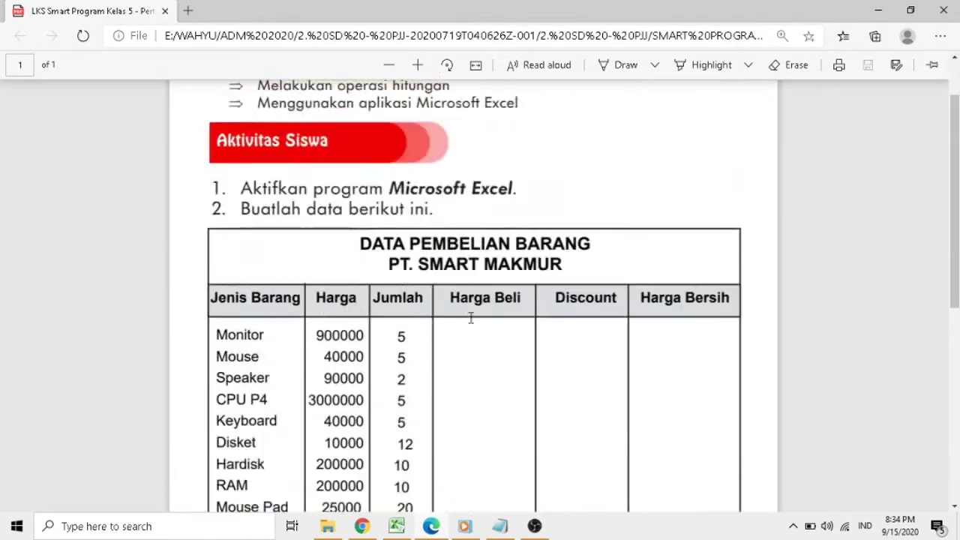
pyautogui.scroll(1, 470, 319)
pyautogui.scroll(-2, 480, 312)
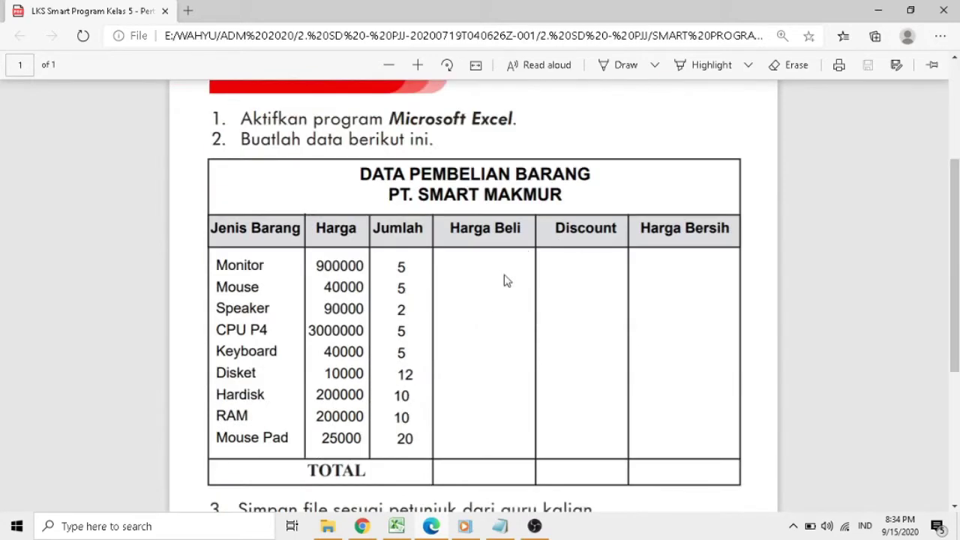
pyautogui.click(876, 14)
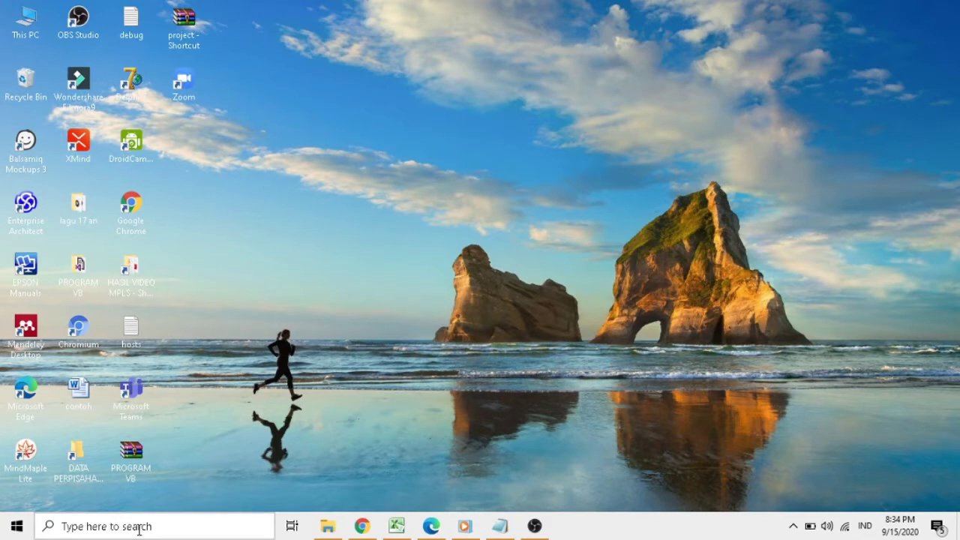
# Search Windows for 'excel' to launch Microsoft Excel 2010.
pyautogui.click(139, 529)
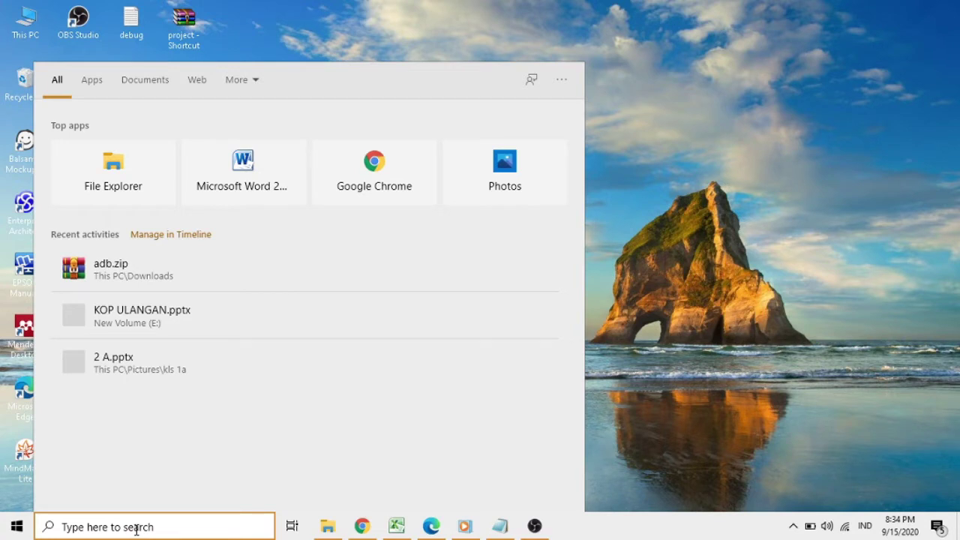
pyautogui.write('excel')
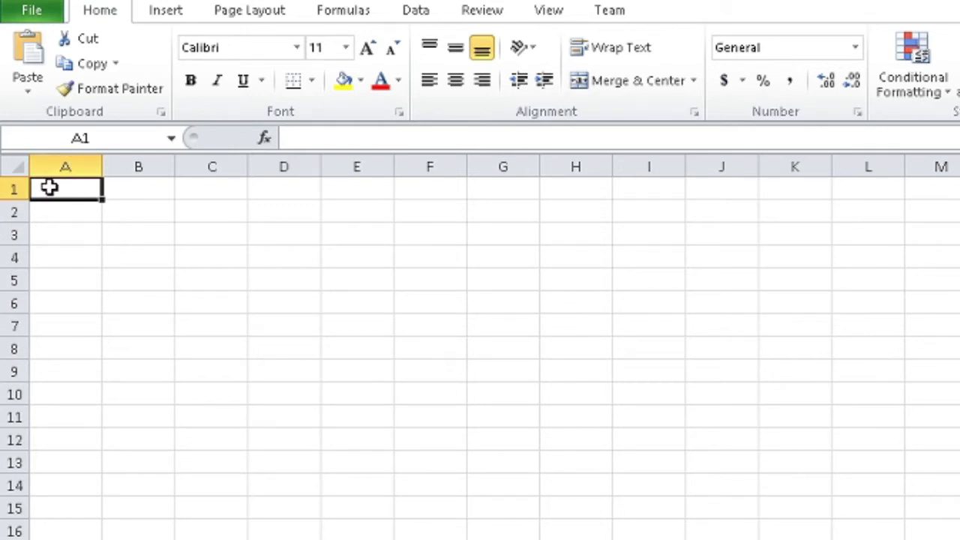
# Enter DATA PEMBELIAN BARANG, PT SMART MAKMUR and Jenis Barang in cells A1, A2 and A3.
pyautogui.write('D')
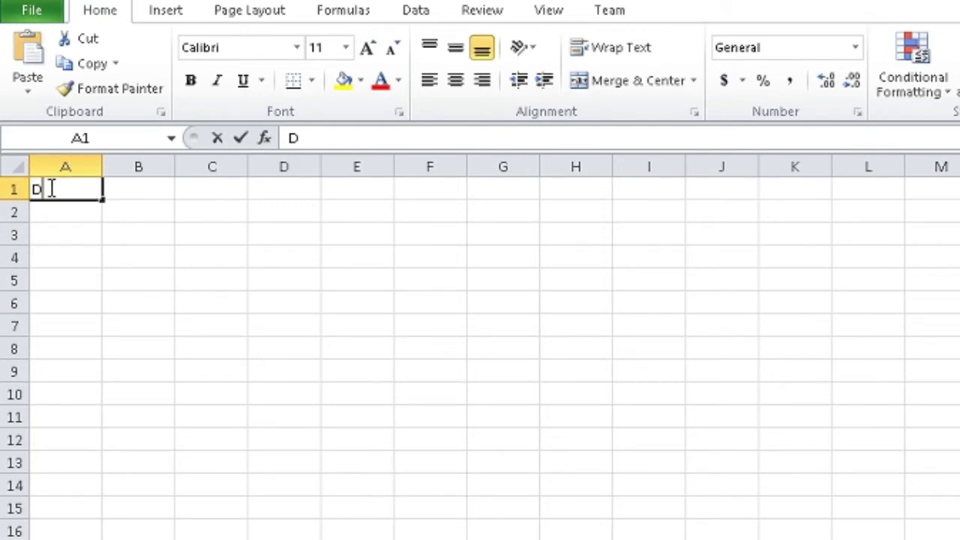
pyautogui.write('ATA PE')
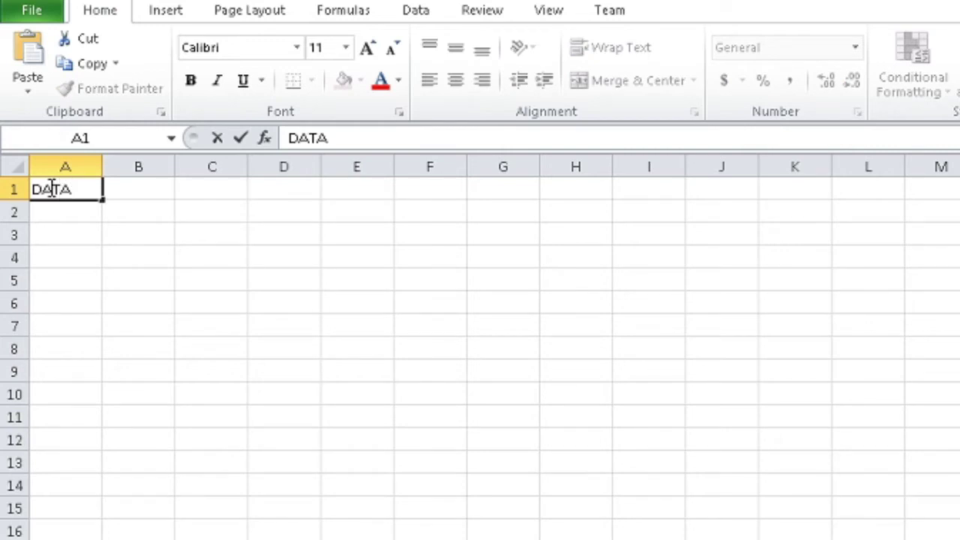
pyautogui.write('MBELIAN BARANG')
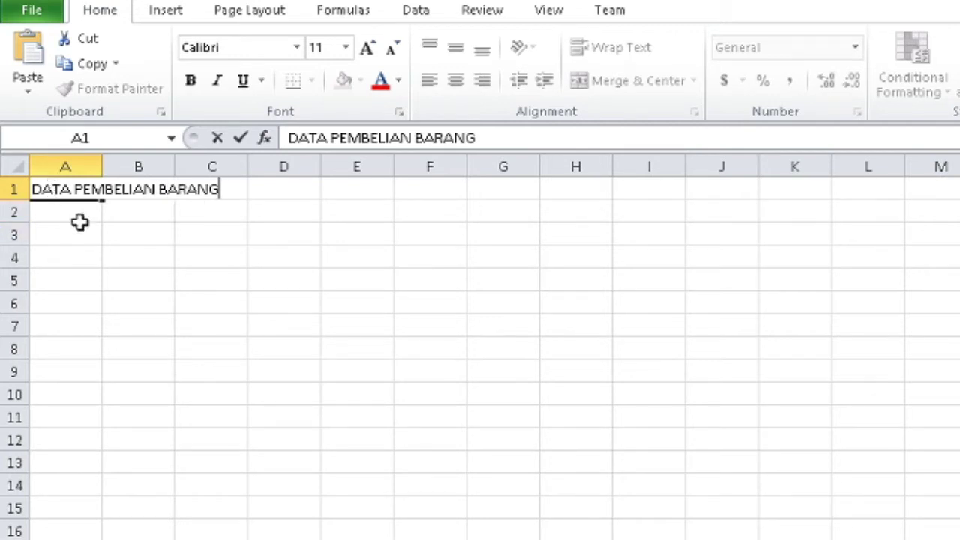
pyautogui.click(67, 213)
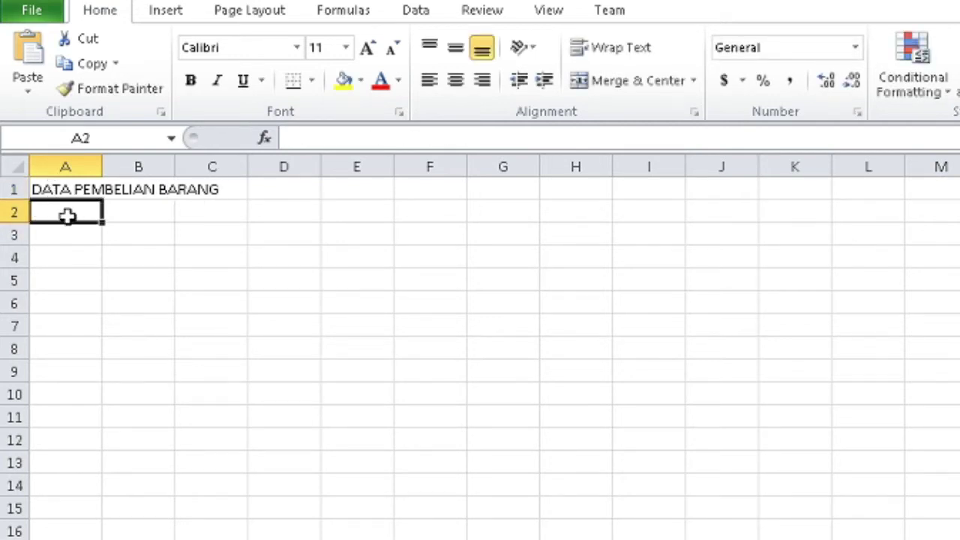
pyautogui.write('PT ')
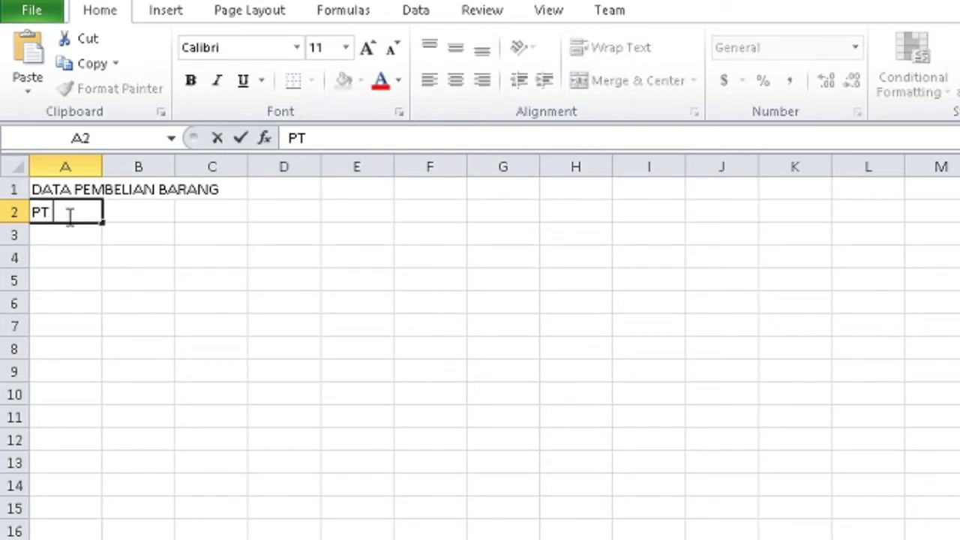
pyautogui.write('SMART')
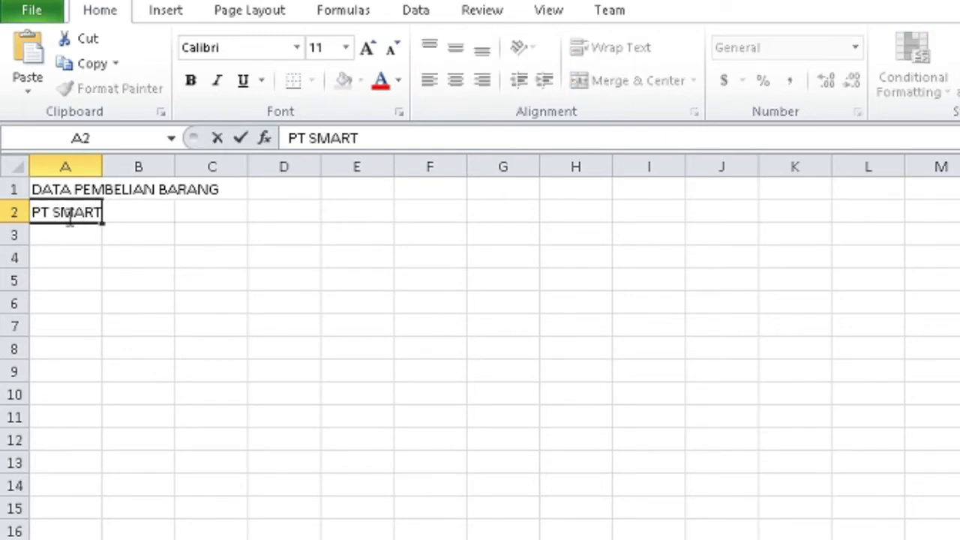
pyautogui.write(' MAKMUR')
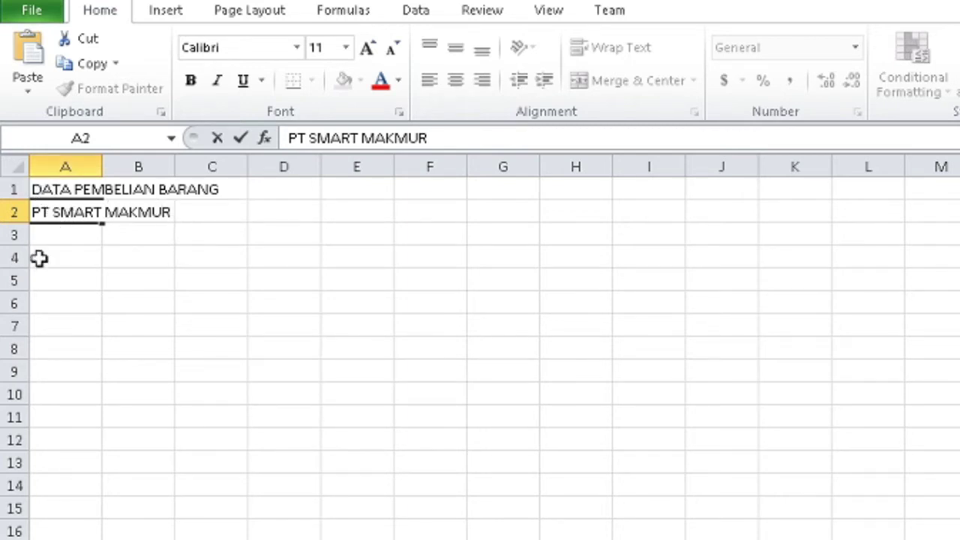
pyautogui.click(69, 235)
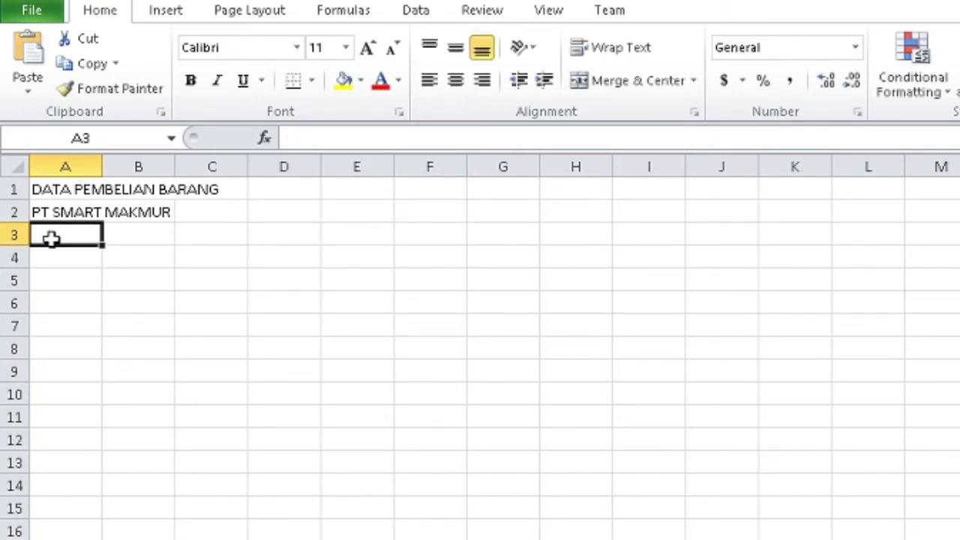
pyautogui.write('Jenis B')
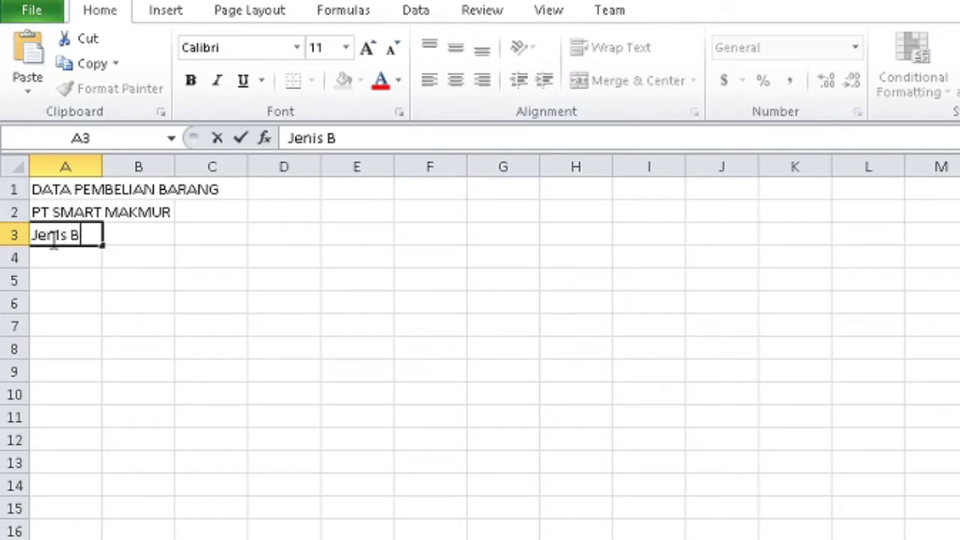
pyautogui.write('arang')
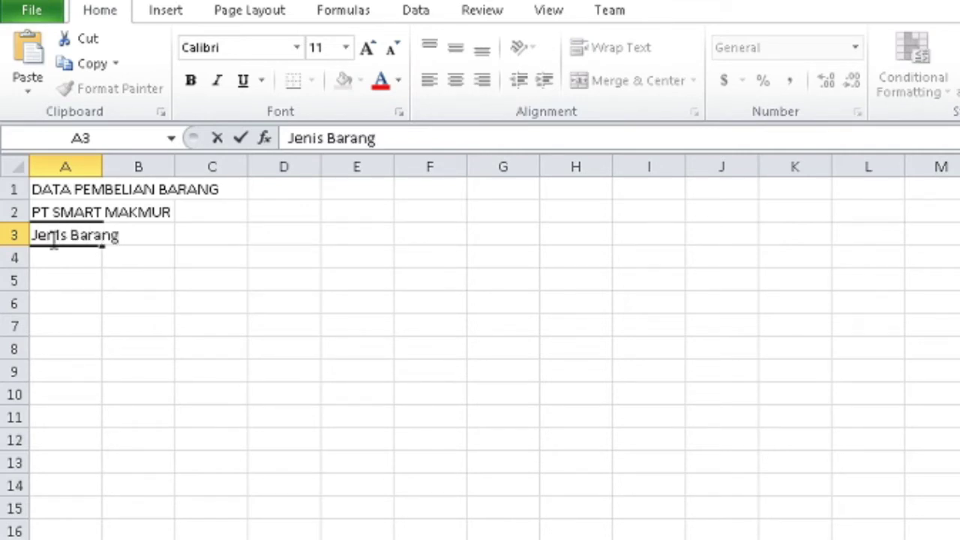
pyautogui.click(97, 165)
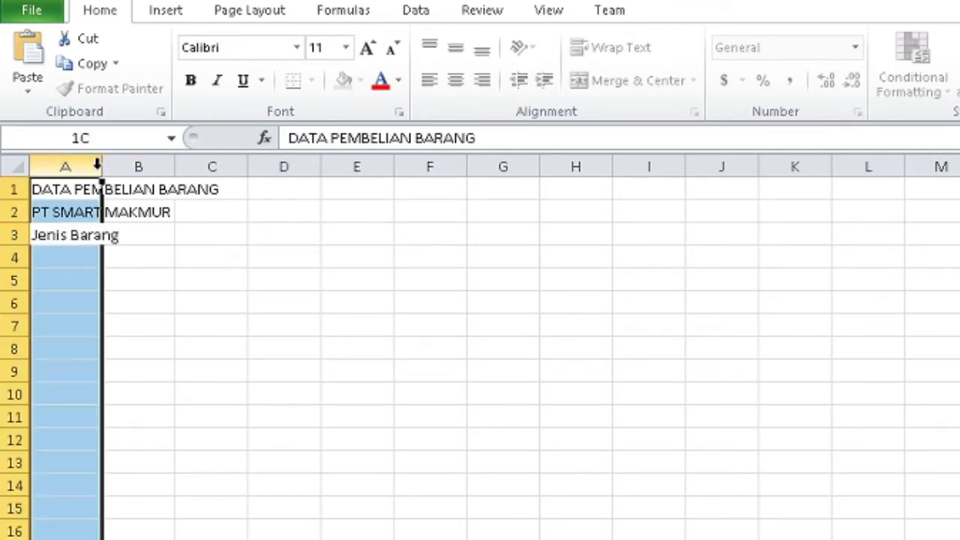
# Widen column A and enter the headers Harga, Jumlah and Harga beli in B3:D3.
pyautogui.moveTo(101, 166); pyautogui.dragTo(180, 165)
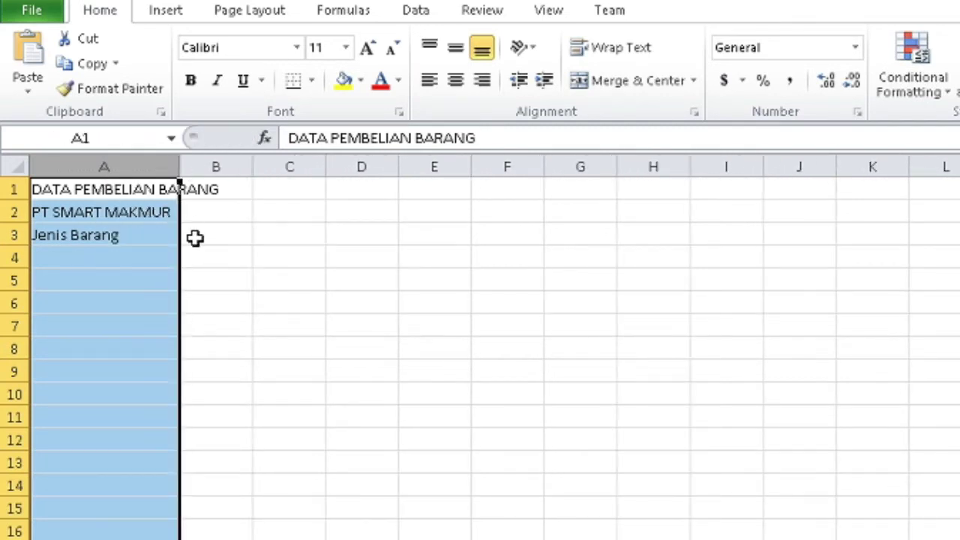
pyautogui.click(196, 237)
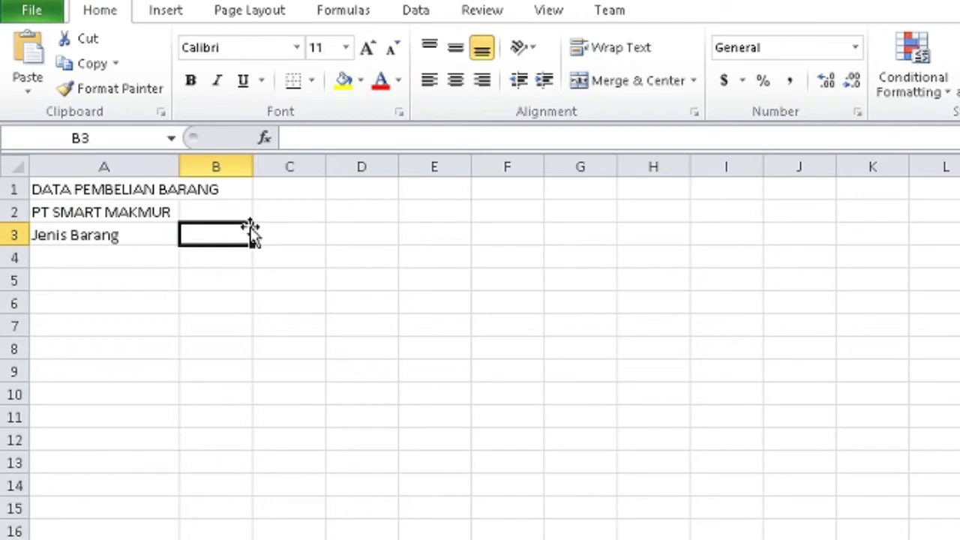
pyautogui.write('Harga')
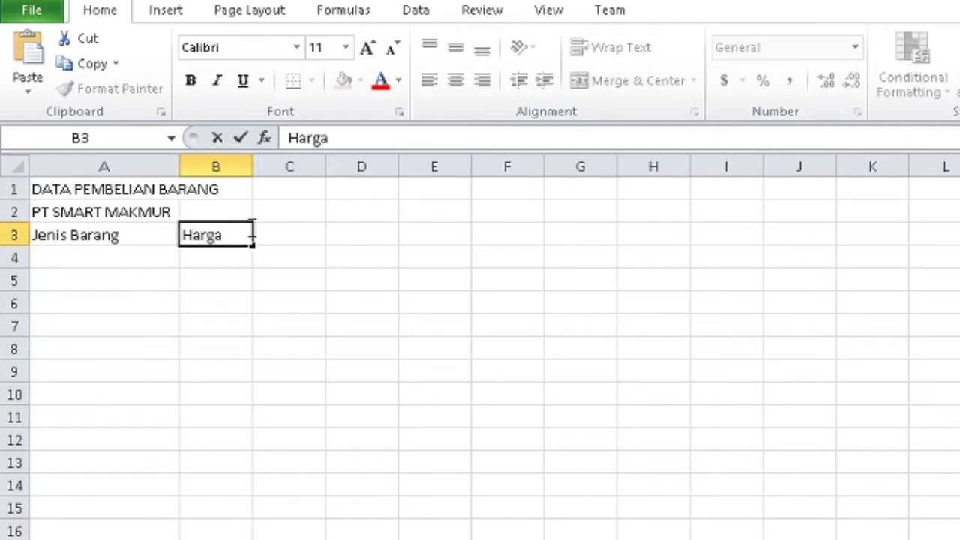
pyautogui.press('Tab')
pyautogui.write('Jumlah')
pyautogui.press('Tab')
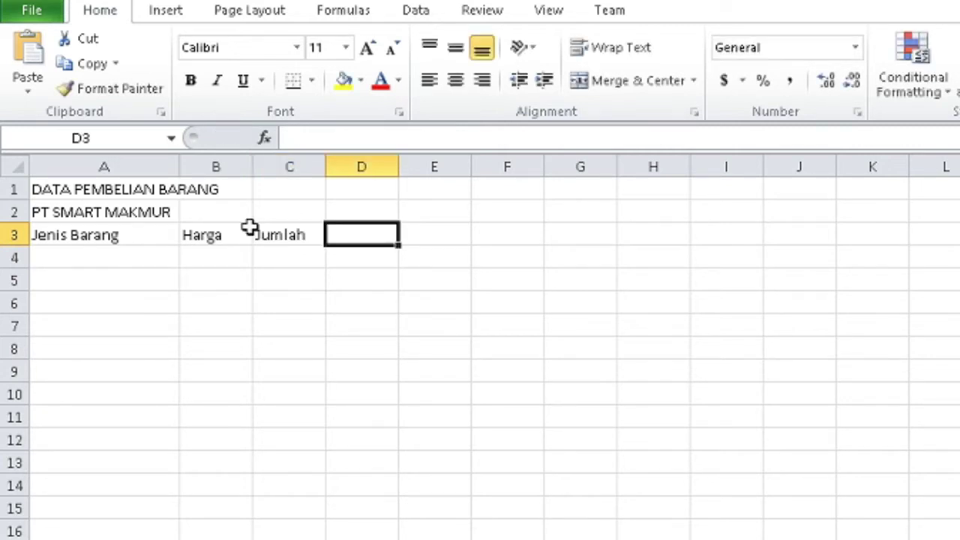
pyautogui.write('Harga beli')
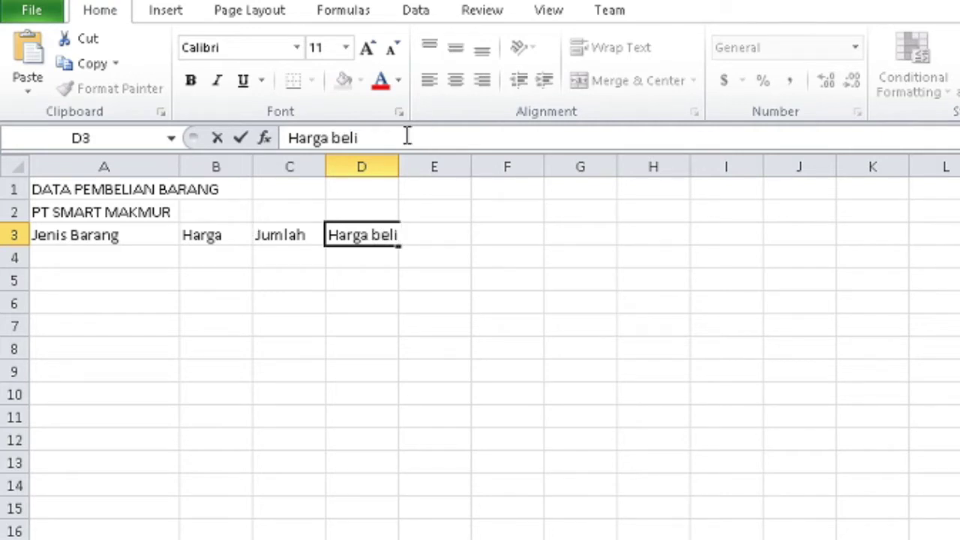
# Widen columns B through E to space out the headers.
pyautogui.click(388, 166)
pyautogui.moveTo(397, 167); pyautogui.dragTo(439, 166)
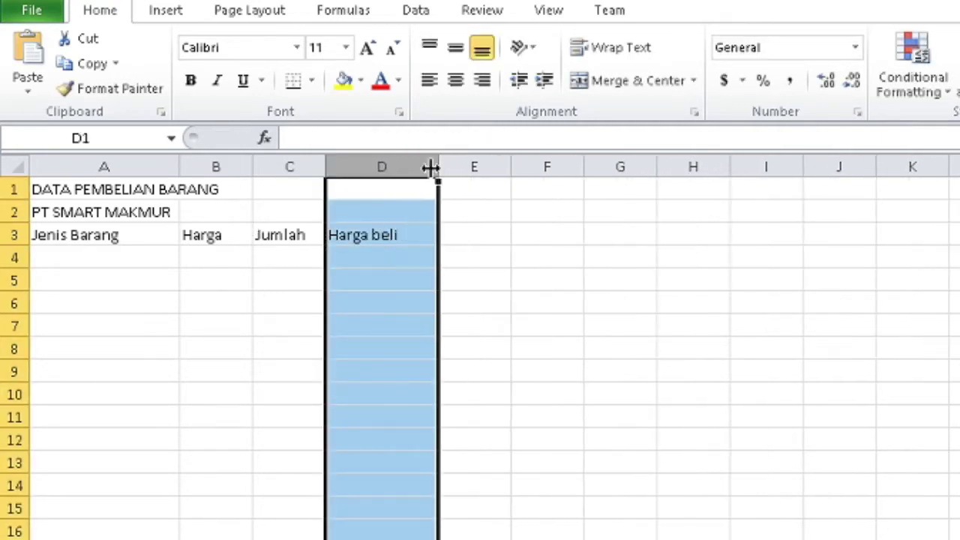
pyautogui.moveTo(325, 166); pyautogui.dragTo(369, 166)
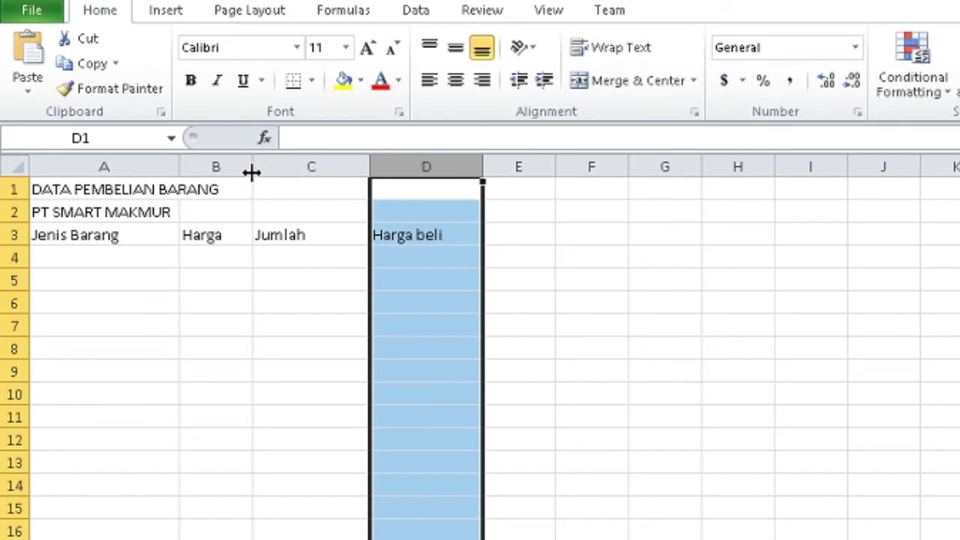
pyautogui.click(230, 163)
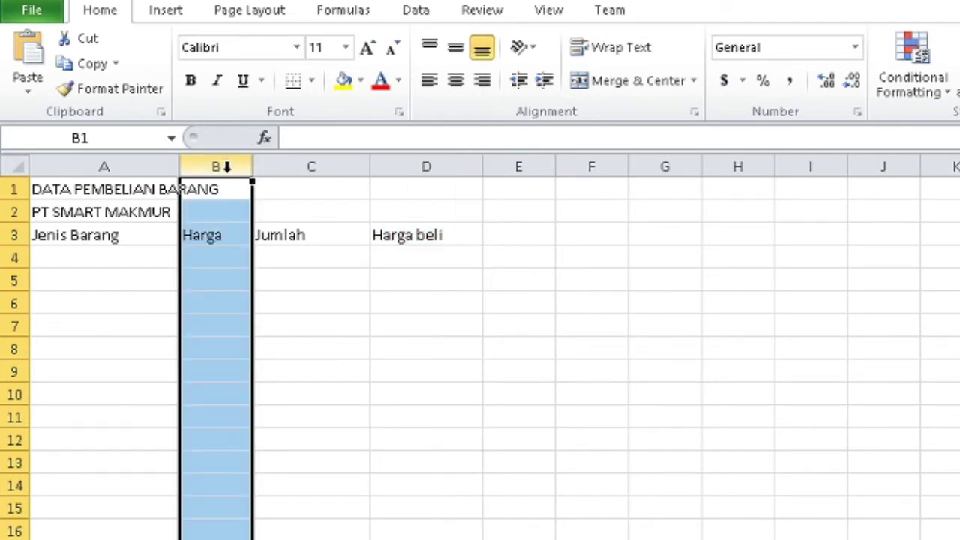
pyautogui.moveTo(251, 168); pyautogui.dragTo(294, 167)
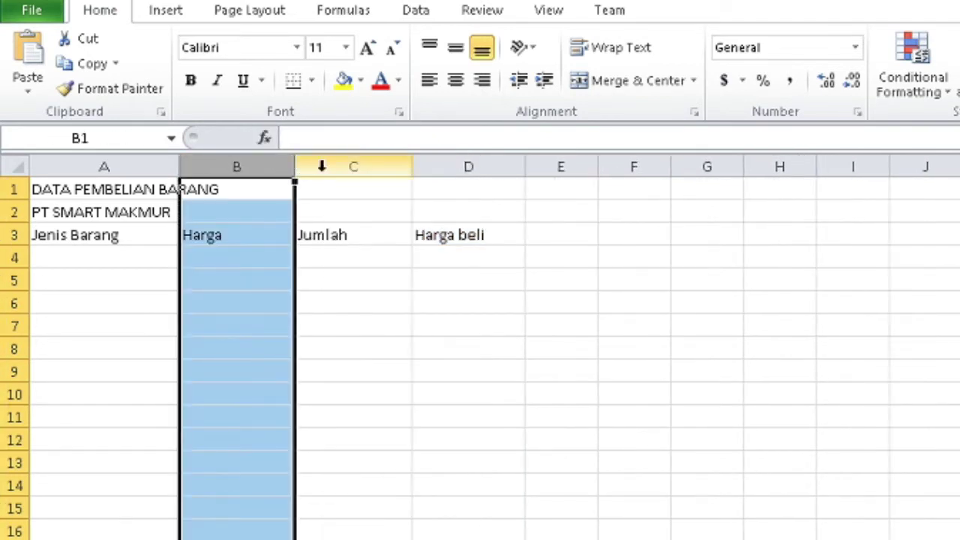
pyautogui.click(354, 164)
pyautogui.moveTo(419, 171); pyautogui.dragTo(423, 169)
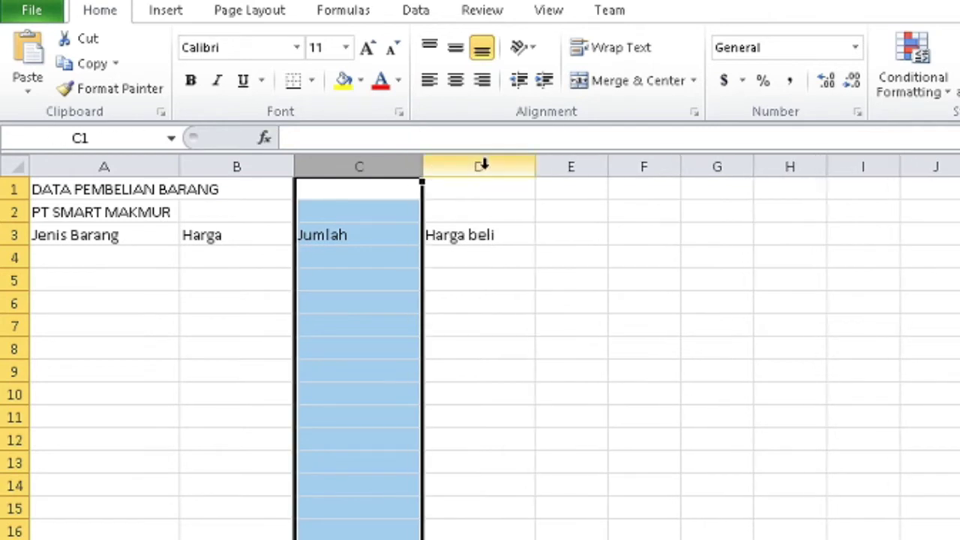
pyautogui.click(482, 163)
pyautogui.moveTo(538, 171); pyautogui.dragTo(571, 167)
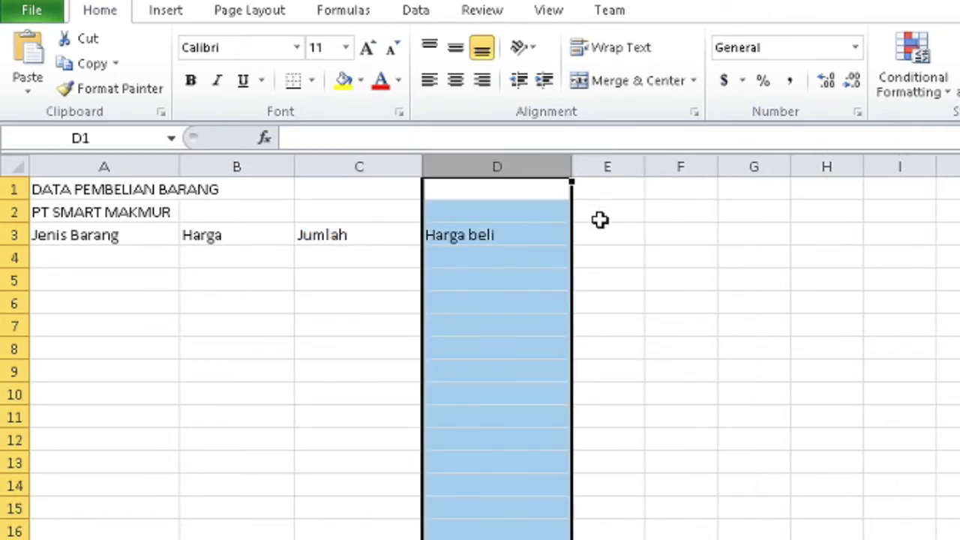
pyautogui.moveTo(643, 166); pyautogui.dragTo(710, 167)
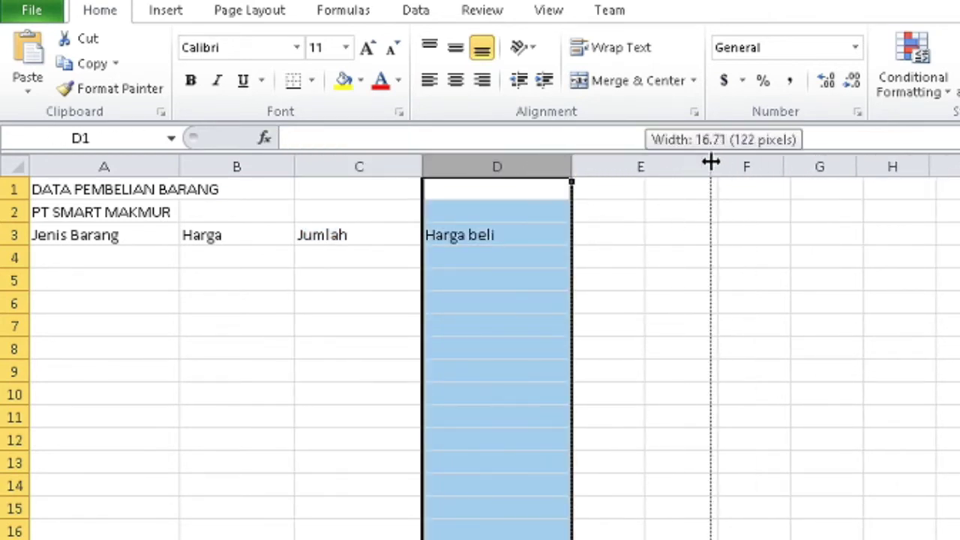
# Enter Discount in E3 and Harga Bersih in F3, then delete the lowercase b in D3.
pyautogui.click(629, 230)
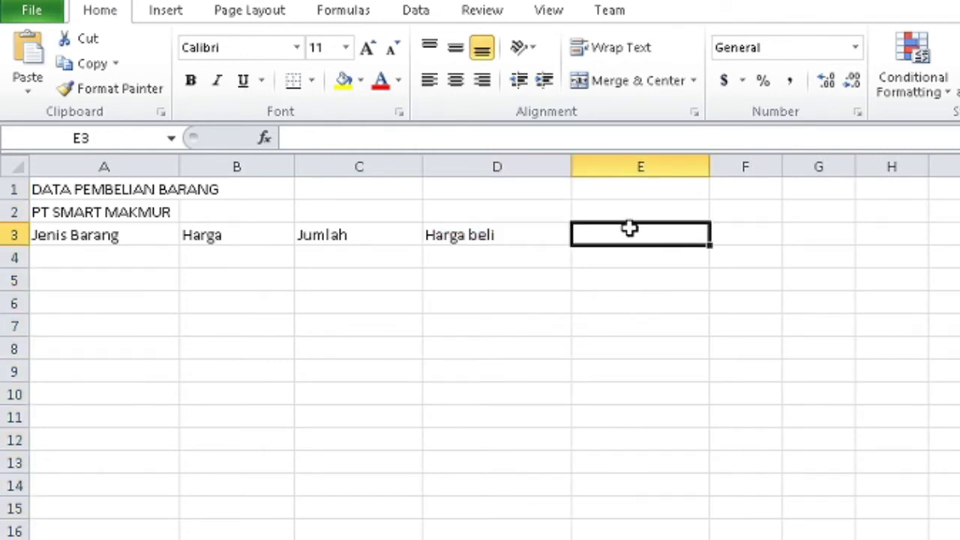
pyautogui.write('Discount')
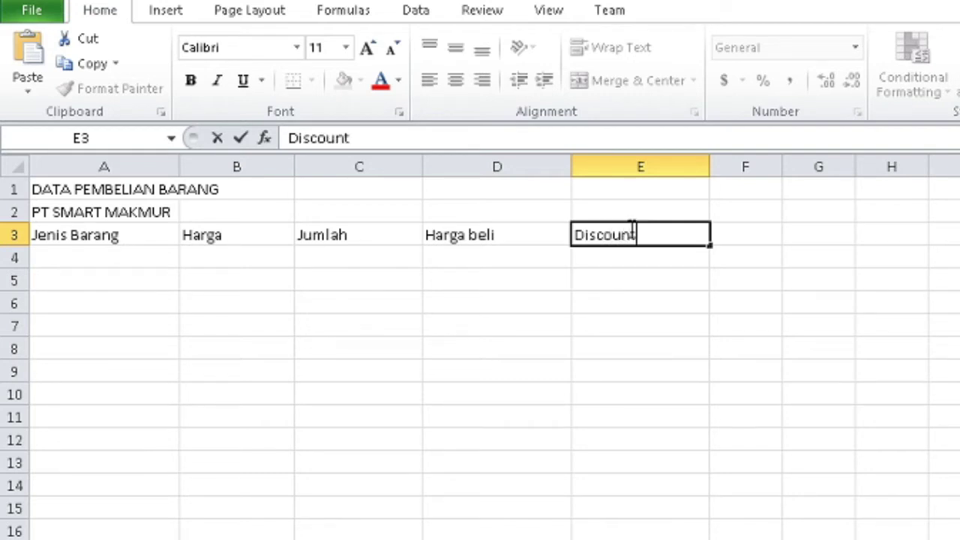
pyautogui.press('Tab')
pyautogui.moveTo(782, 164); pyautogui.dragTo(904, 164)
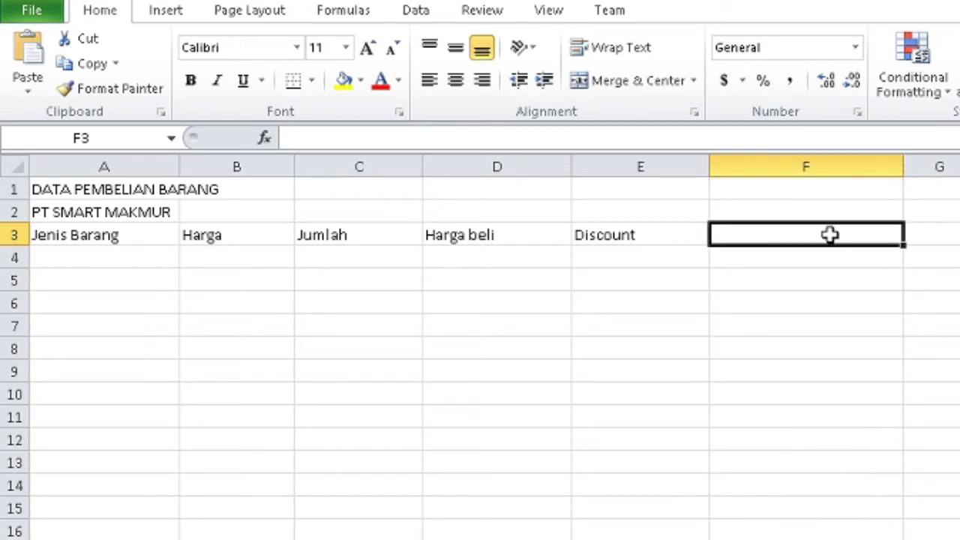
pyautogui.write('Harga Bersih')
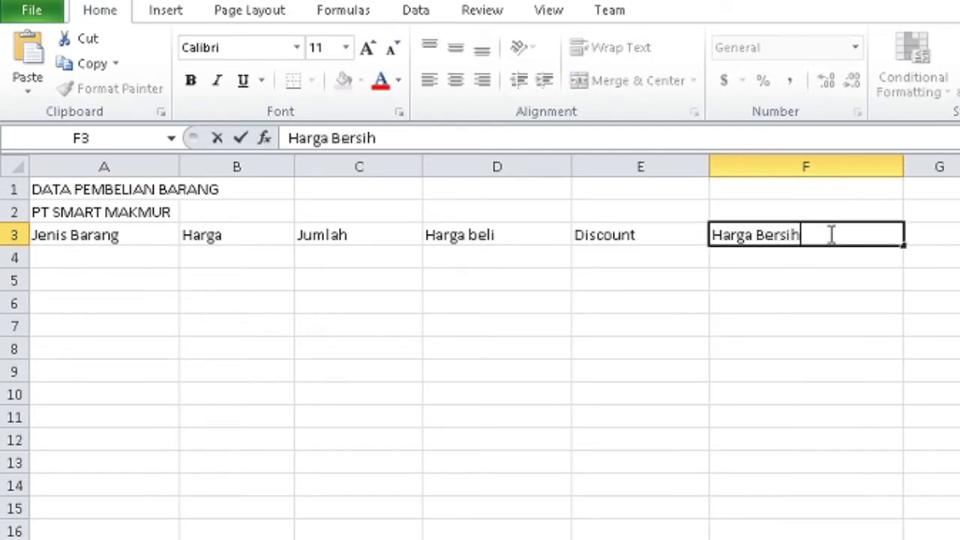
pyautogui.click(483, 237)
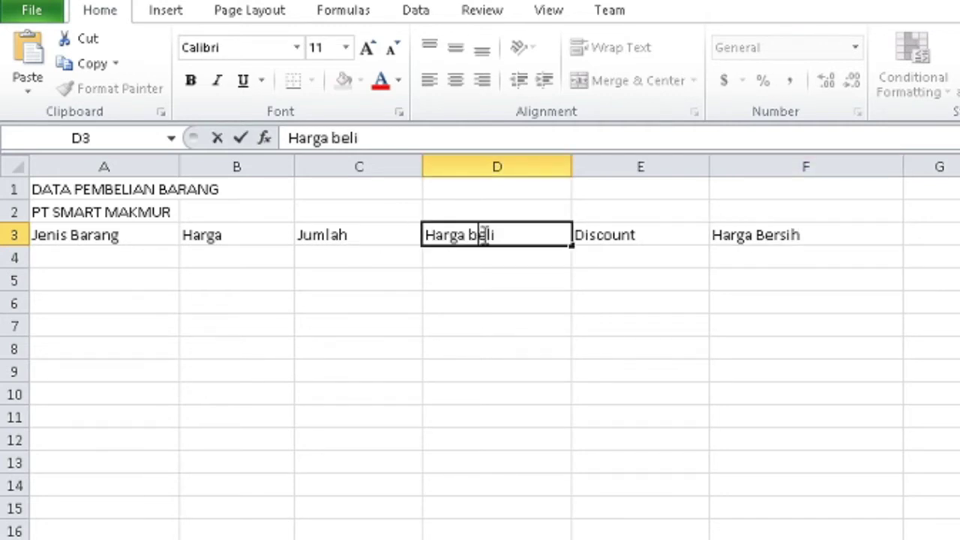
pyautogui.press('BackSpace')
# Correct D3 to Harga Beli and list Monitor, Mouse, Speaker and CPU in A4:A7.
pyautogui.write('B')
pyautogui.click(387, 298)
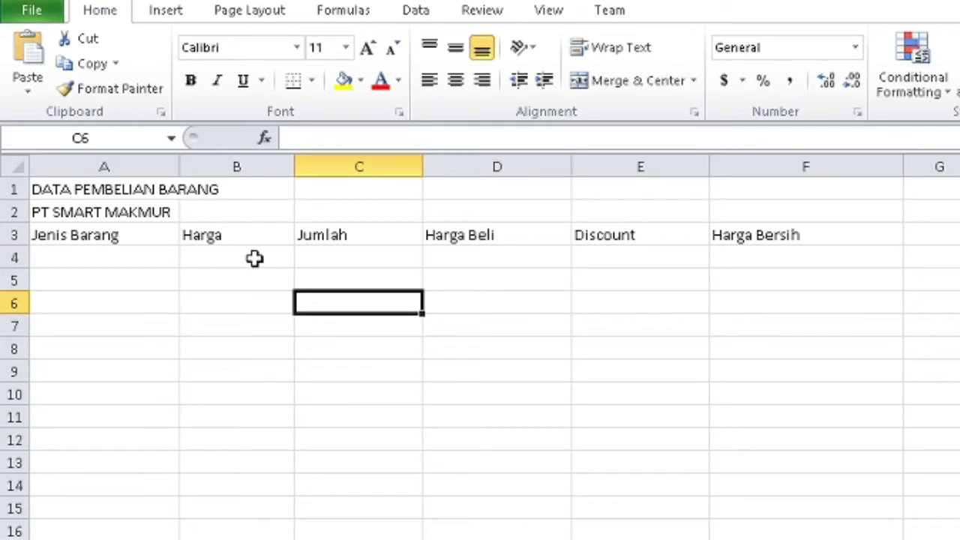
pyautogui.click(121, 257)
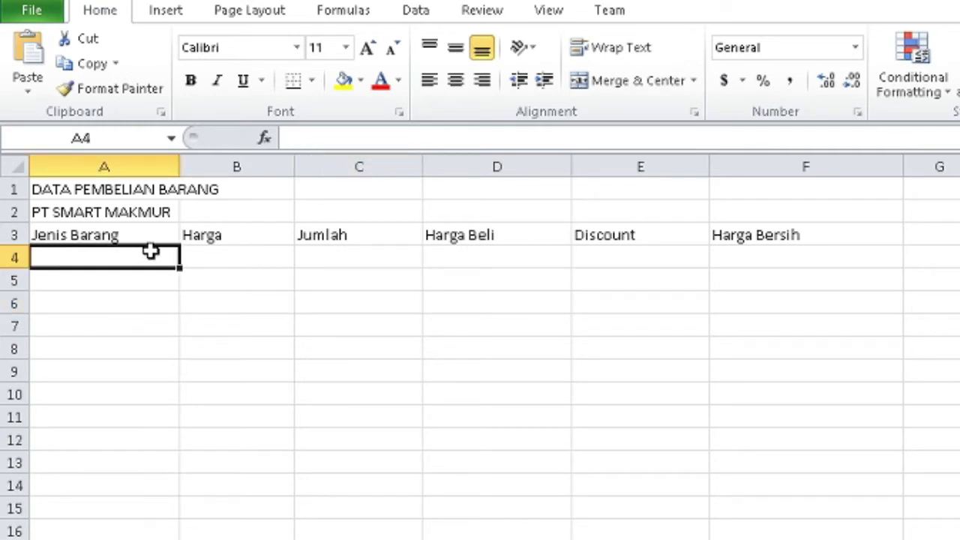
pyautogui.write('N')
pyautogui.press('BackSpace')
pyautogui.write('Monitor')
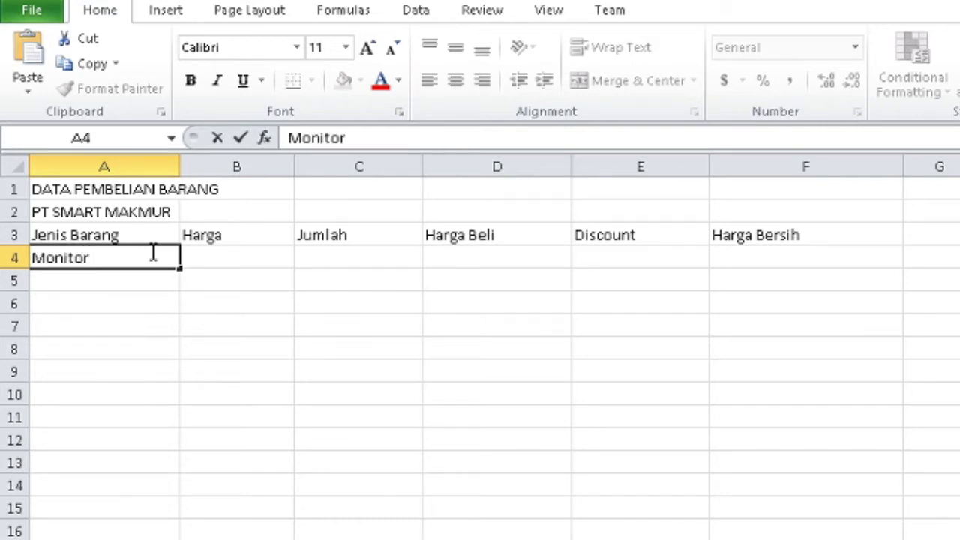
pyautogui.press('Return')
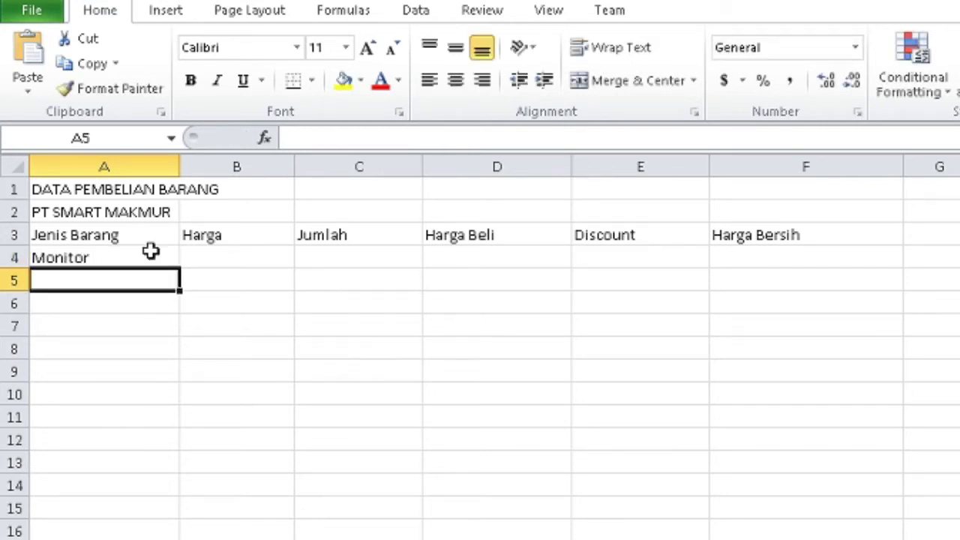
pyautogui.write('Mouse')
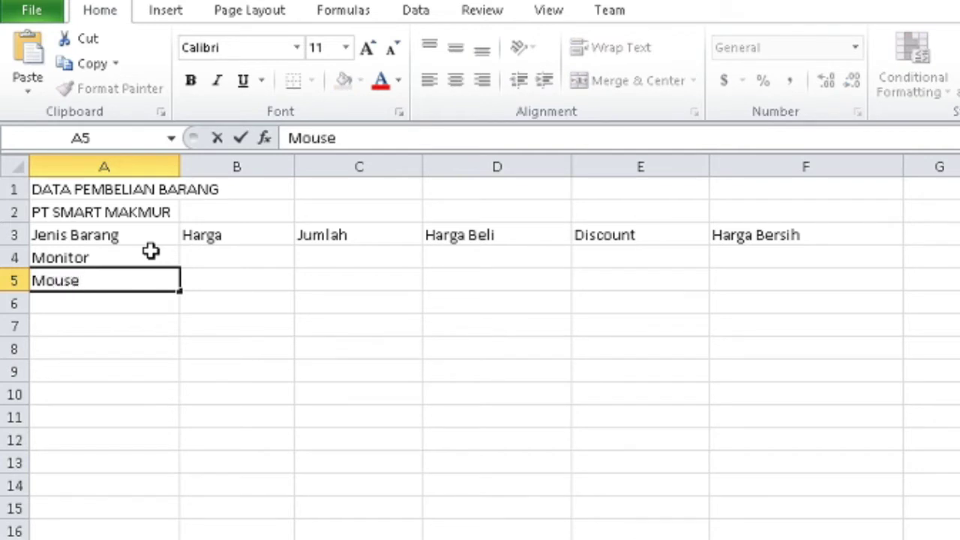
pyautogui.press('Return')
pyautogui.write('Speaker')
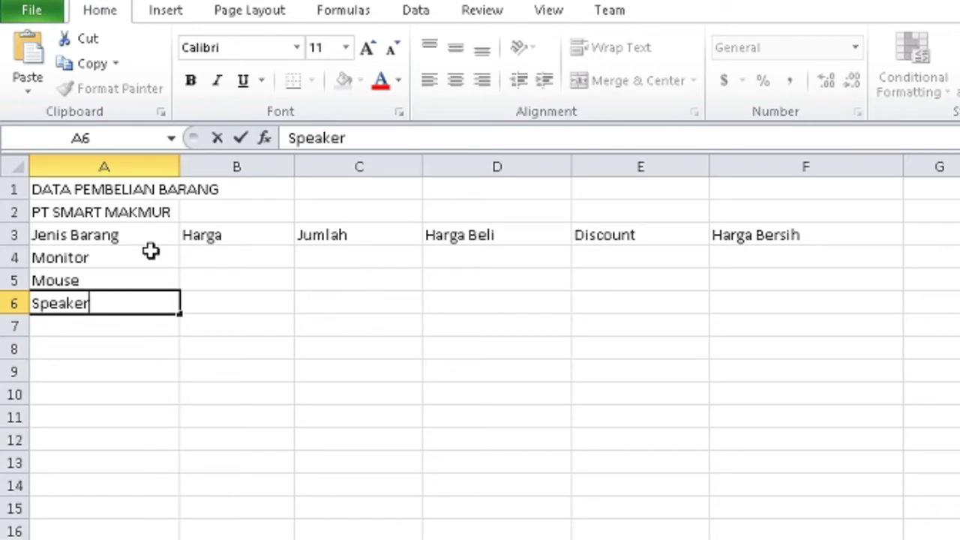
pyautogui.press('Return')
pyautogui.write('CPU')
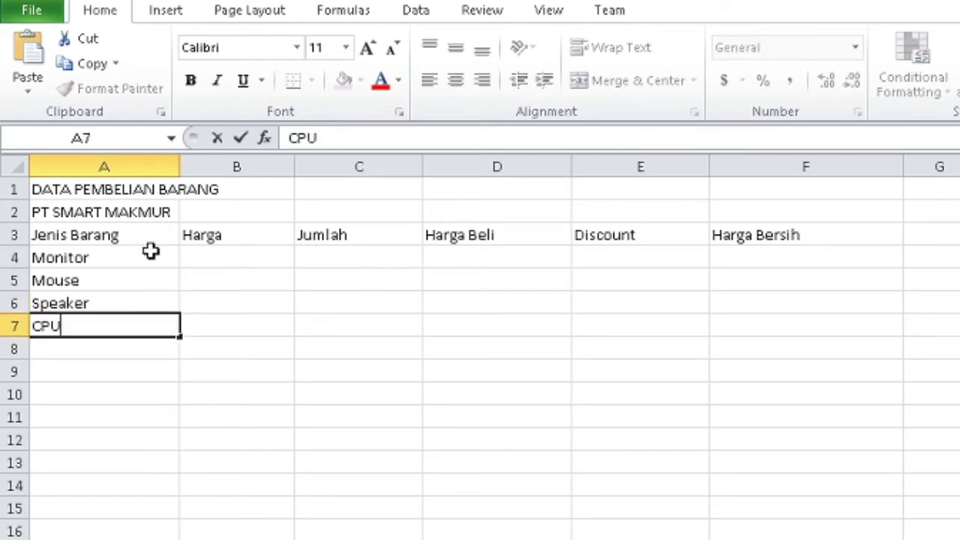
pyautogui.press('Return')
# Add Keyboard, Disket, Hardisk, Ram and Mouse in A8:A12.
pyautogui.write('Ke')
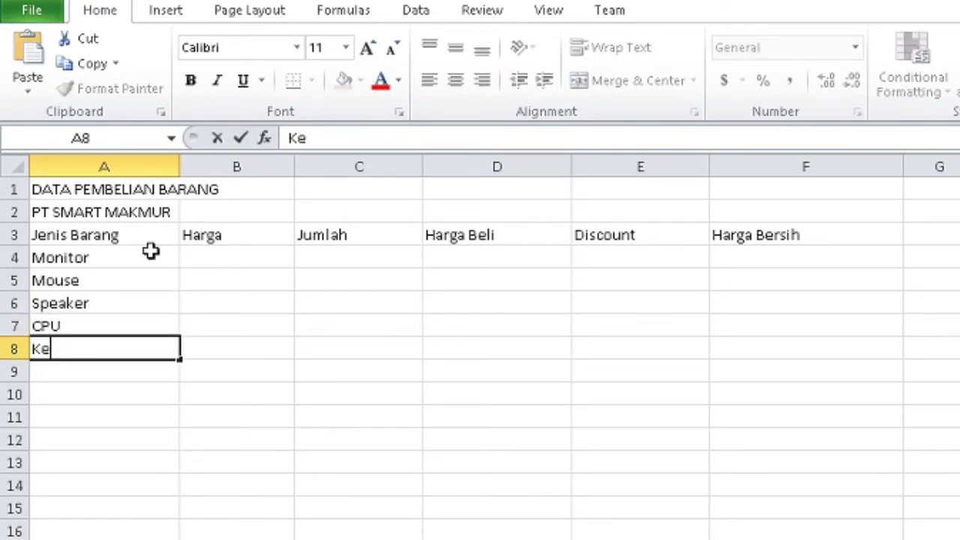
pyautogui.write('yboat')
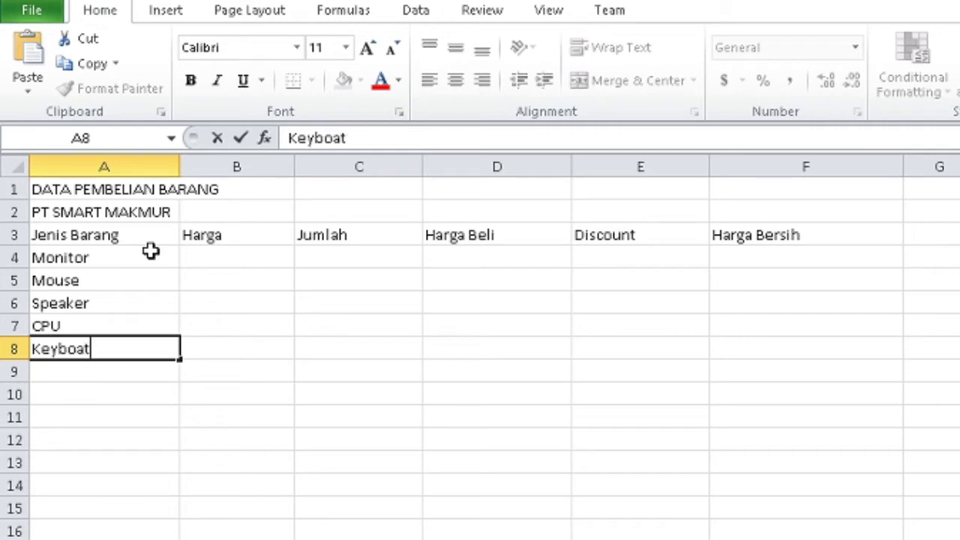
pyautogui.press('BackSpace')
pyautogui.write('rd')
pyautogui.press('Return')
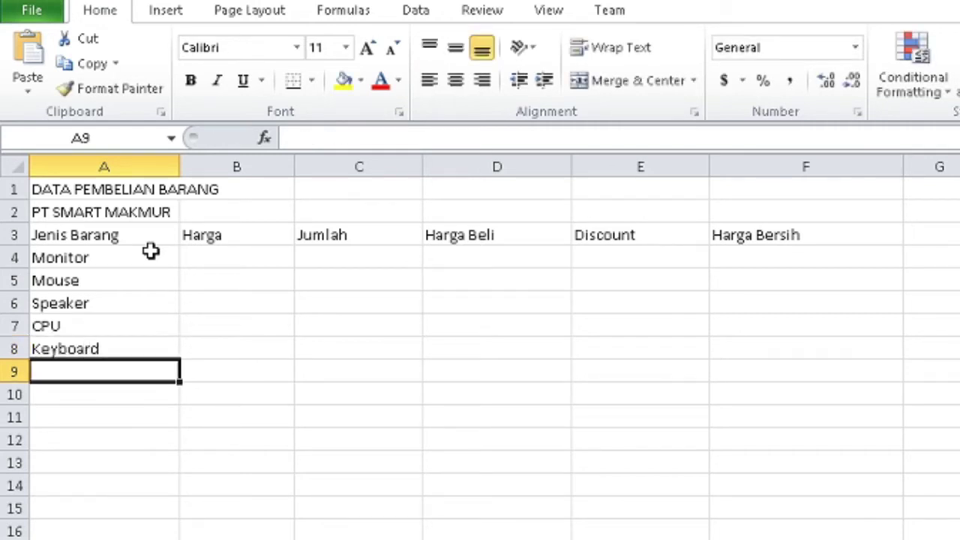
pyautogui.write('Disket')
pyautogui.press('Return')
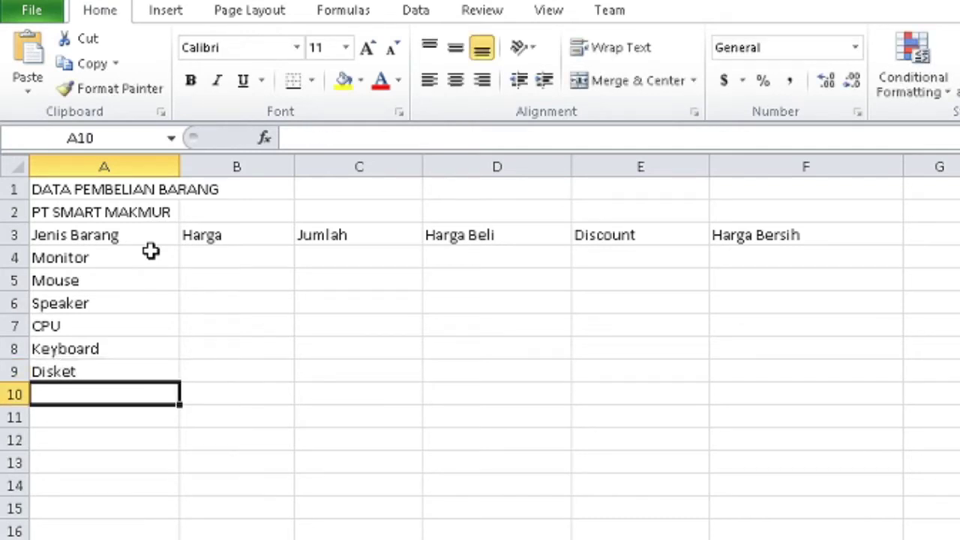
pyautogui.write('Hard')
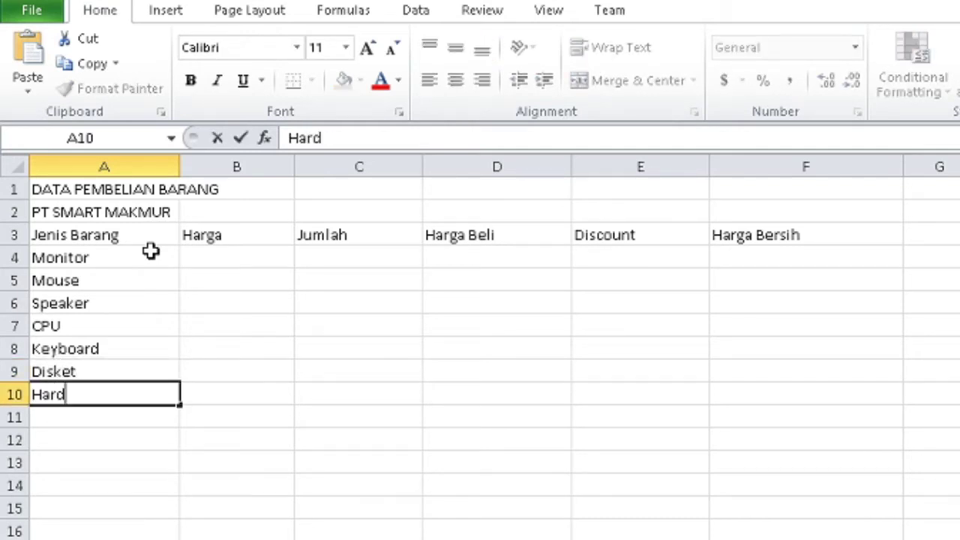
pyautogui.write('isk')
pyautogui.press('Return')
pyautogui.write('Ram')
pyautogui.press('Return')
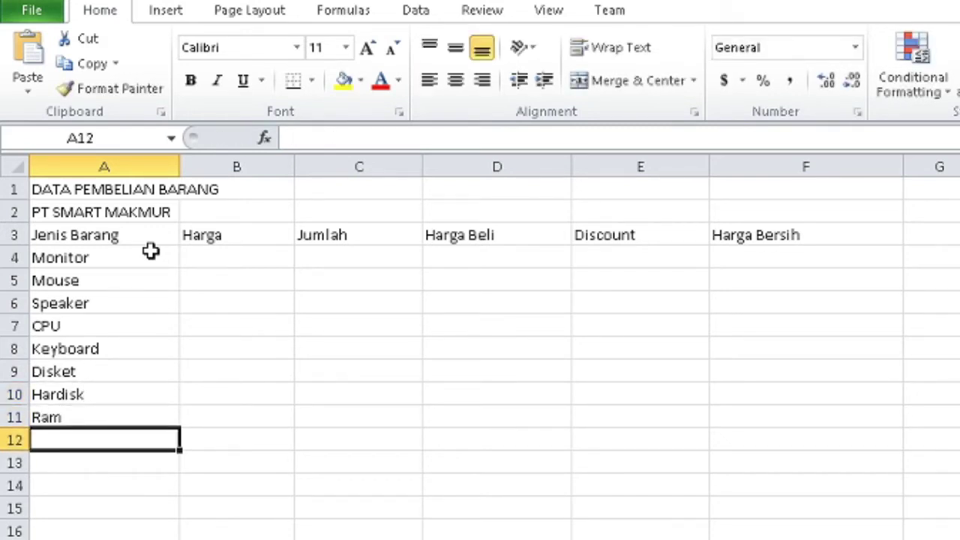
pyautogui.write('Mouse')
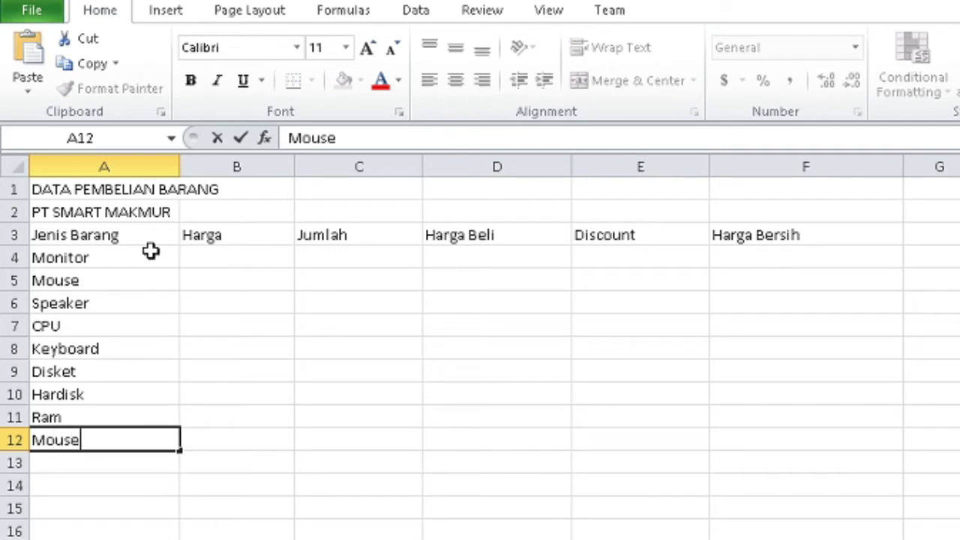
pyautogui.click(118, 257)
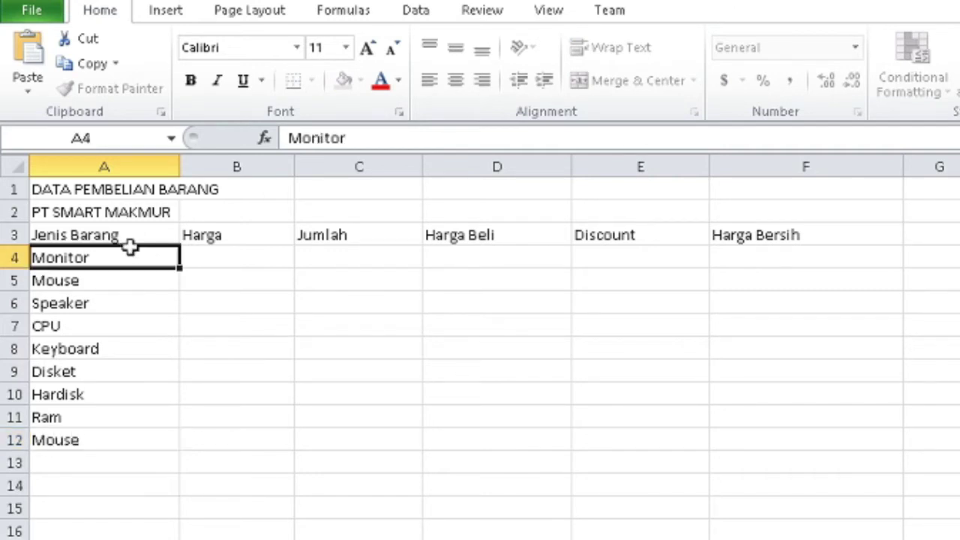
pyautogui.press('Down')
pyautogui.press('Down')
pyautogui.press('Down')
pyautogui.press('Down')
pyautogui.press('Down')
pyautogui.press('Down')
pyautogui.press('Down')
pyautogui.press('Down')
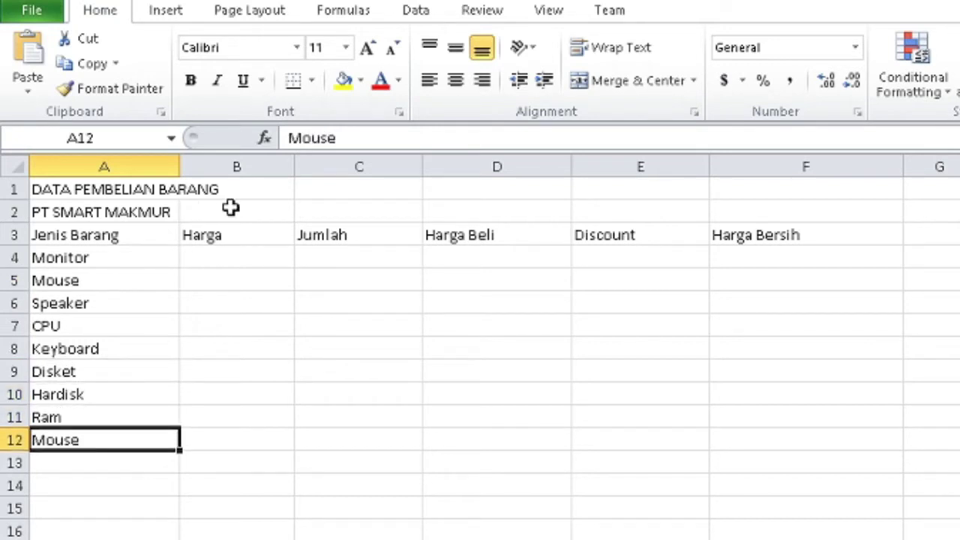
pyautogui.click(156, 258)
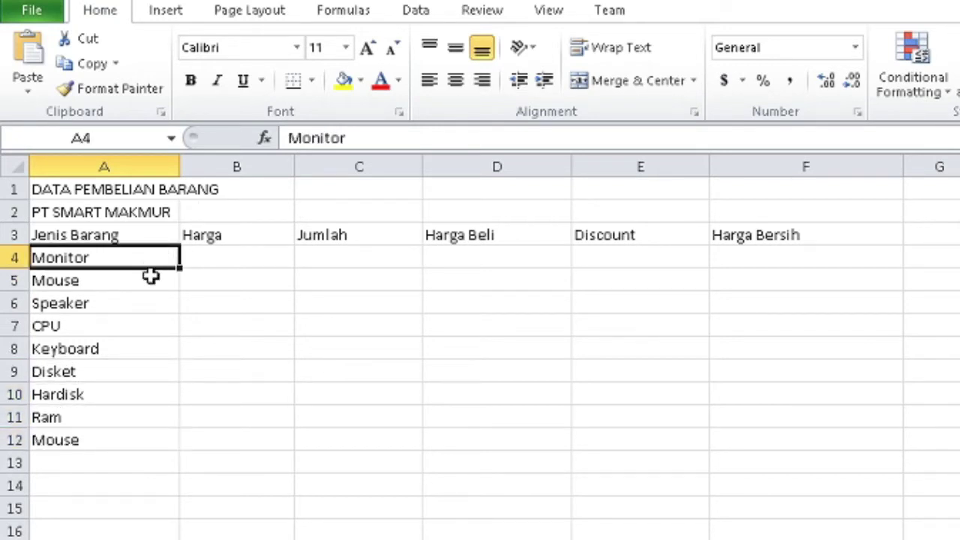
pyautogui.click(214, 258)
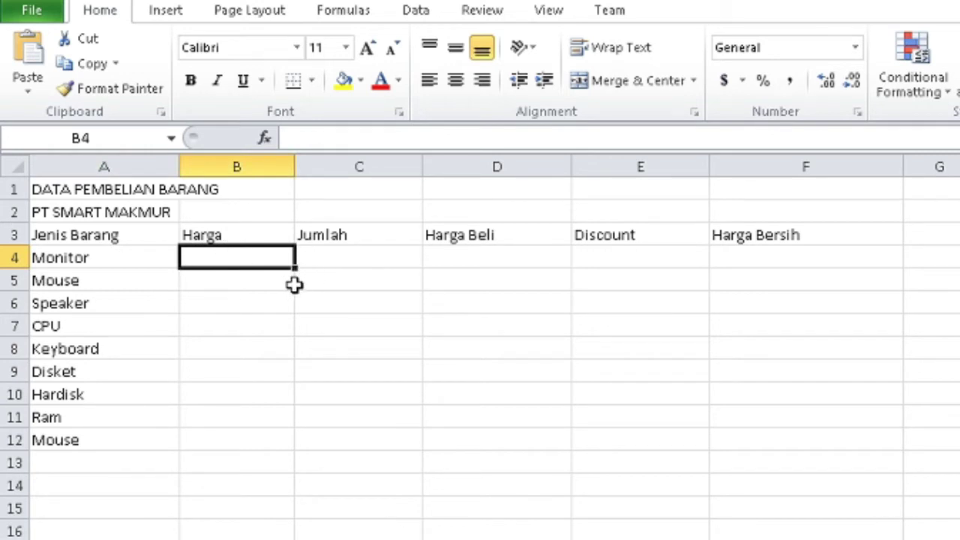
# Paste the copied prices and quantities starting at B4 and label A13 as TOTAL.
pyautogui.hotkey('ctrl', 'v')
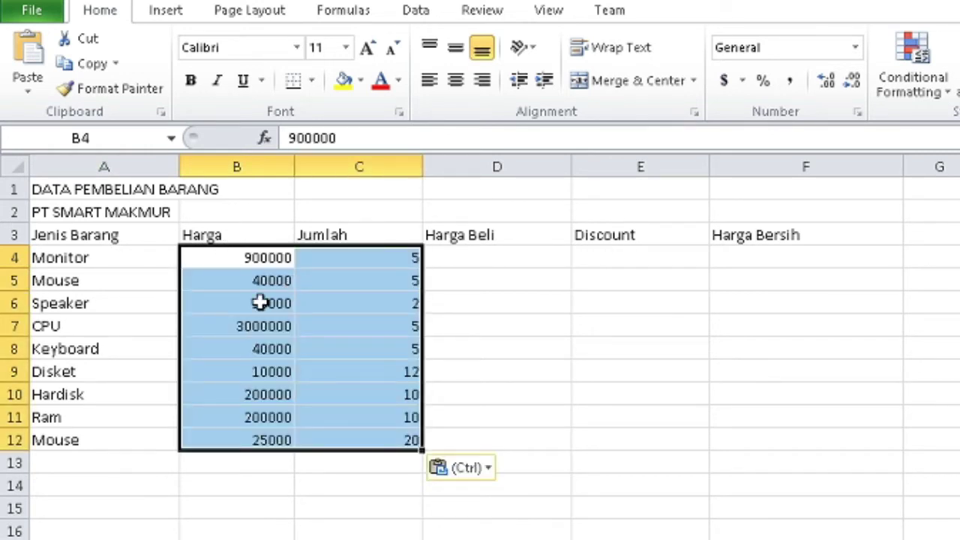
pyautogui.click(504, 329)
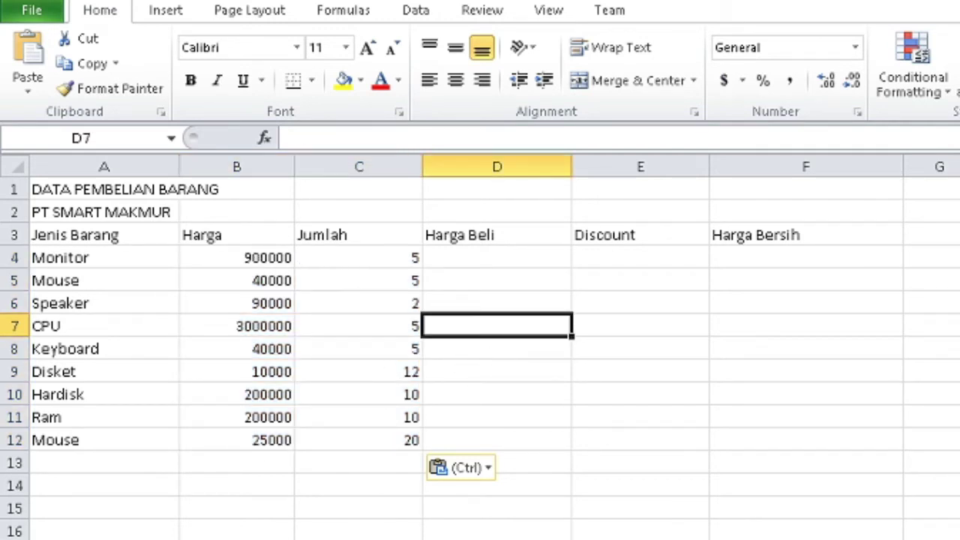
pyautogui.click(244, 467)
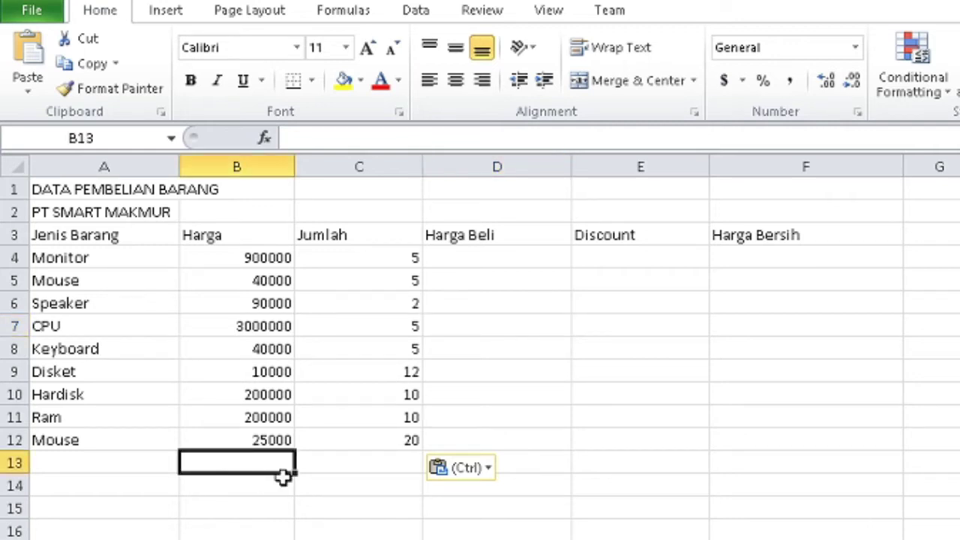
pyautogui.click(107, 466)
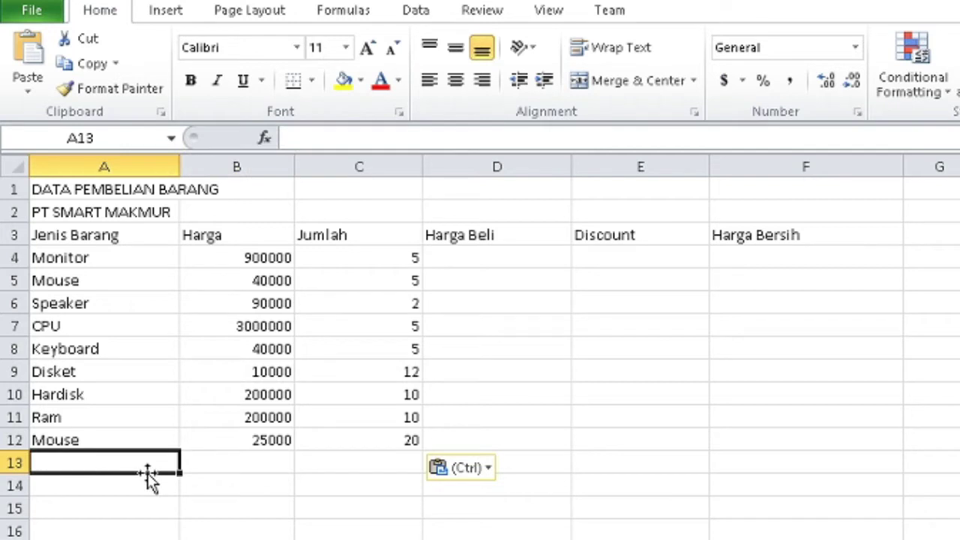
pyautogui.write('To')
pyautogui.press('BackSpace')
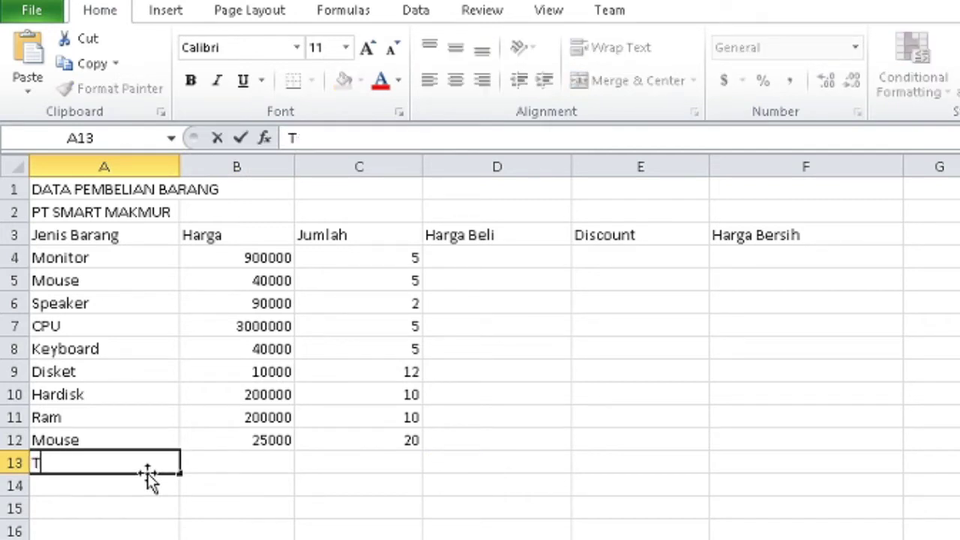
pyautogui.write('OTAL')
pyautogui.click(321, 522)
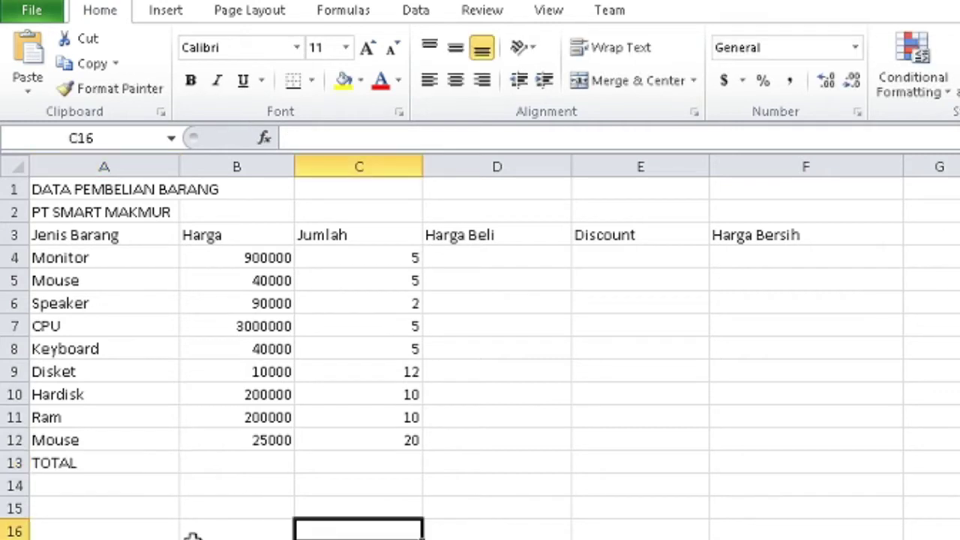
# Apply All Borders to the header row A3:F3, Jenis Barang through Harga Bersih.
pyautogui.click(58, 234)
pyautogui.moveTo(58, 234)
pyautogui.mouseDown()
pyautogui.moveTo(668, 465)
pyautogui.moveTo(771, 453)
pyautogui.mouseUp()
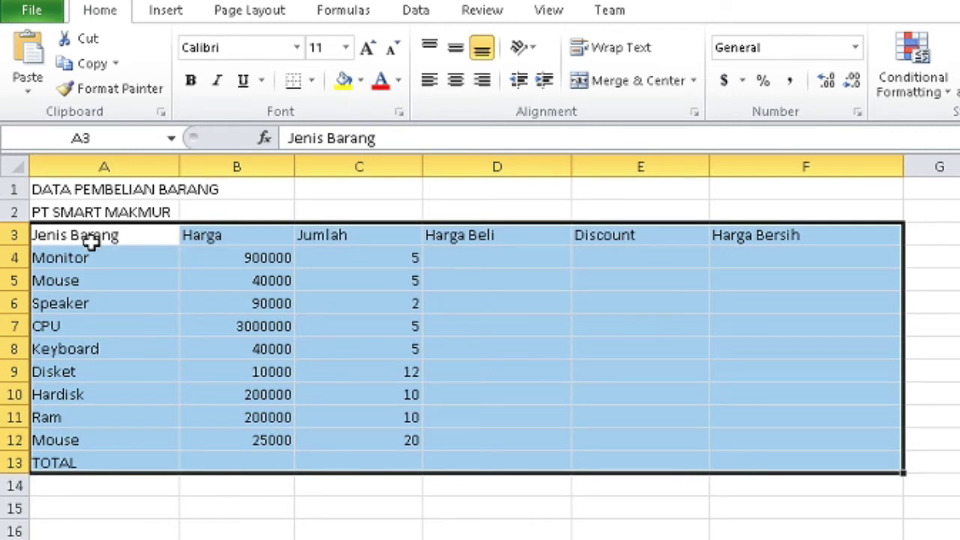
pyautogui.moveTo(41, 237); pyautogui.dragTo(818, 239)
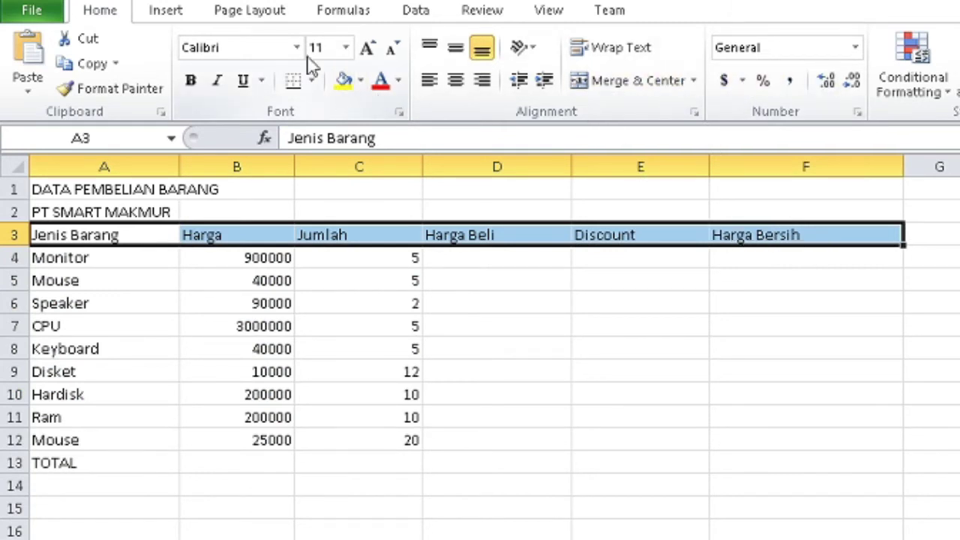
pyautogui.click(258, 15)
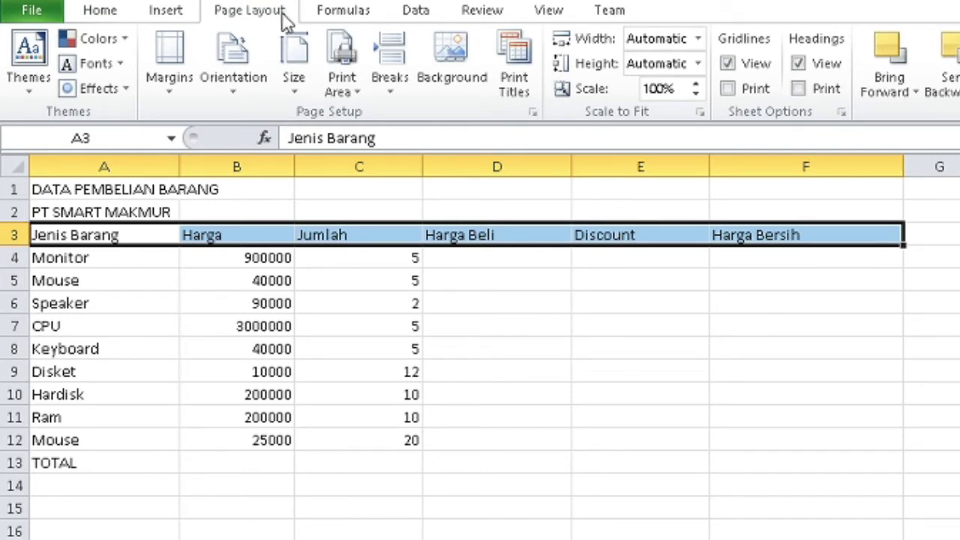
pyautogui.click(150, 15)
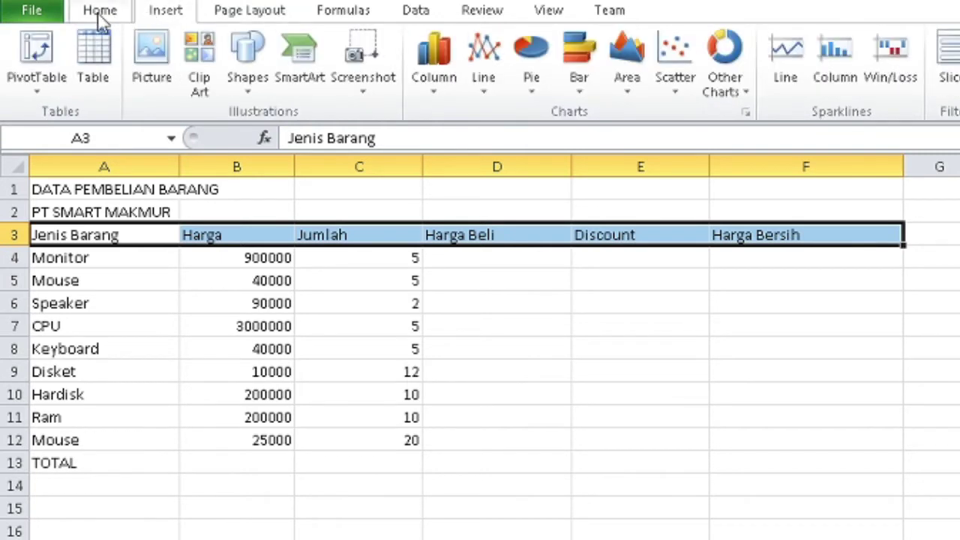
pyautogui.click(99, 15)
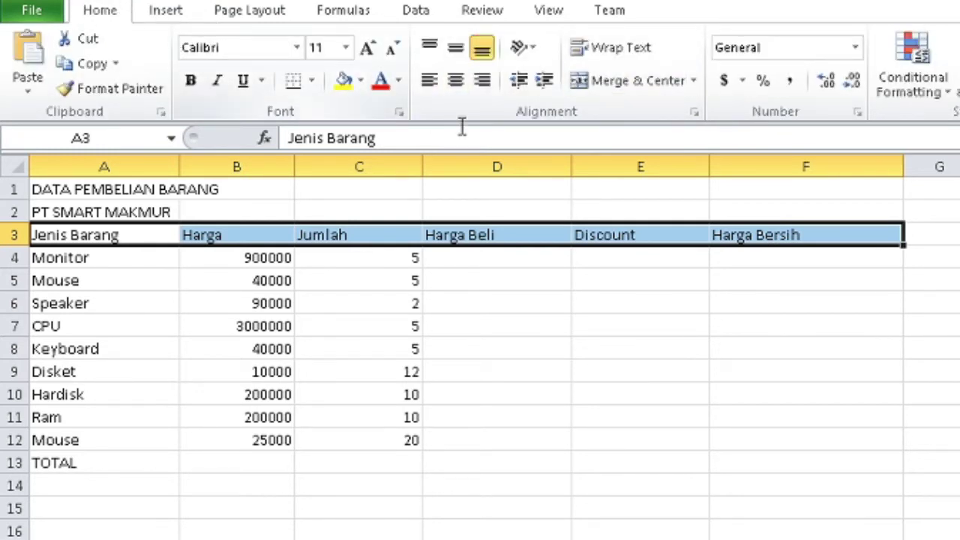
pyautogui.click(314, 81)
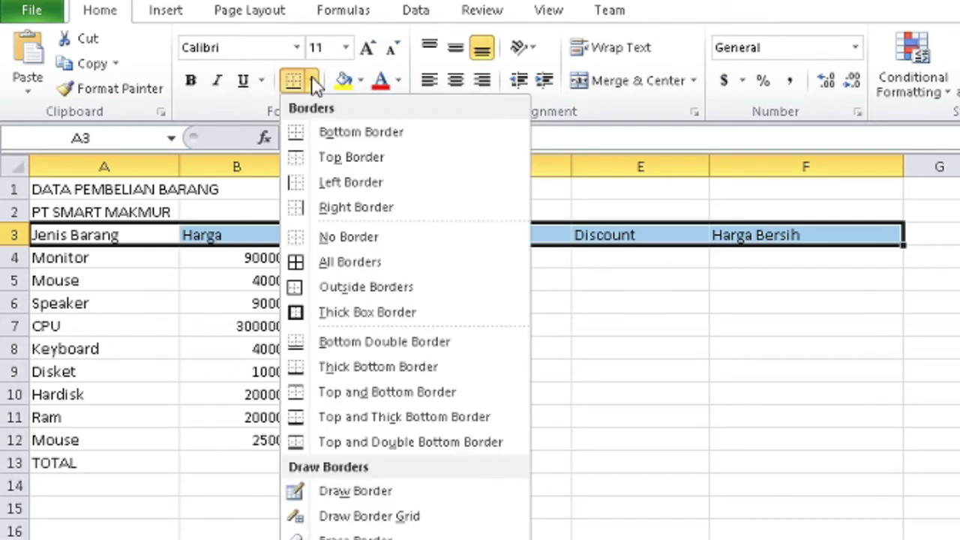
pyautogui.click(355, 264)
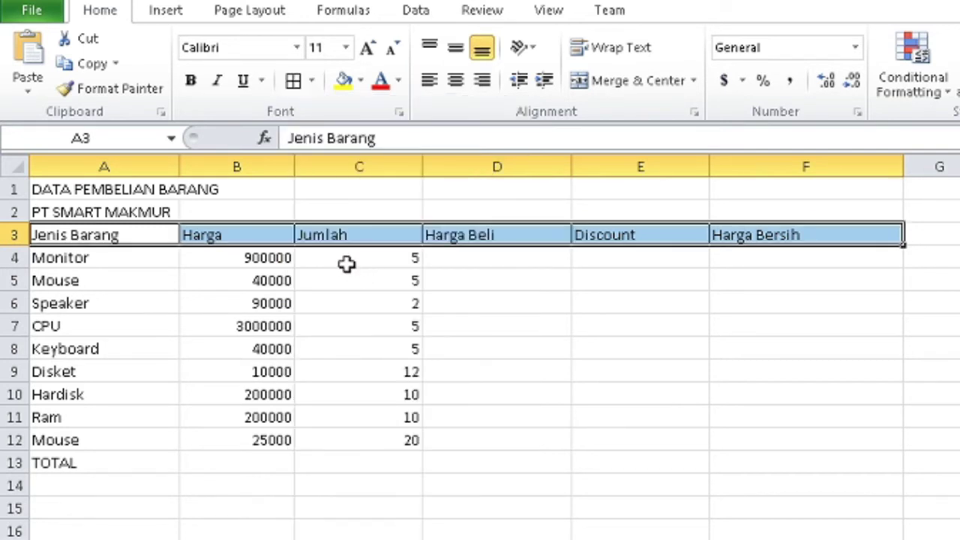
# Apply an Outside Border to the item names column A4:A13.
pyautogui.click(78, 258)
pyautogui.moveTo(78, 258); pyautogui.dragTo(98, 458)
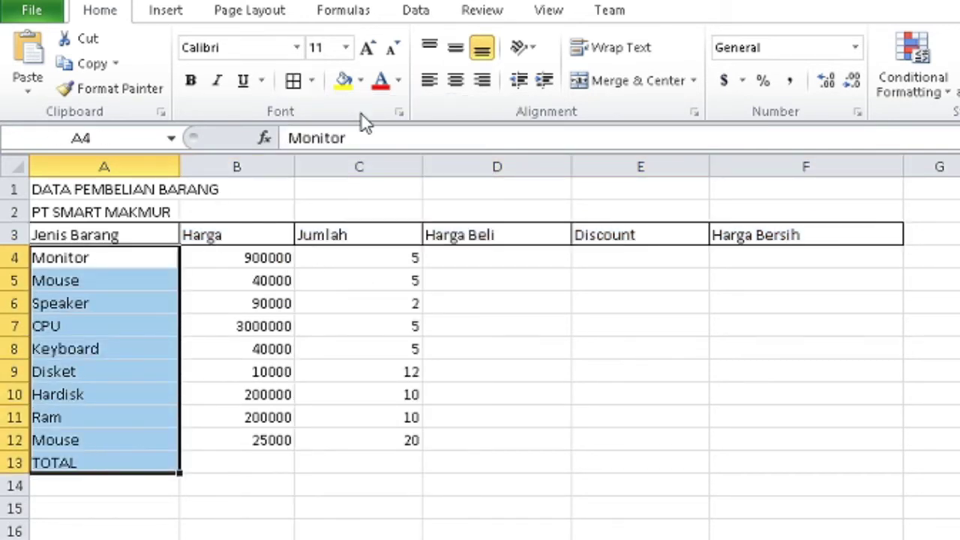
pyautogui.click(314, 81)
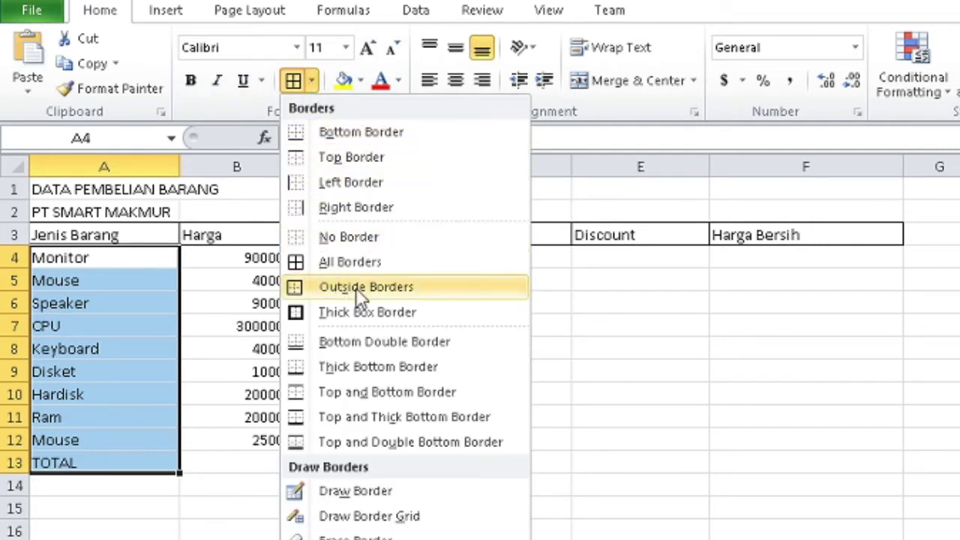
pyautogui.click(382, 288)
pyautogui.click(299, 326)
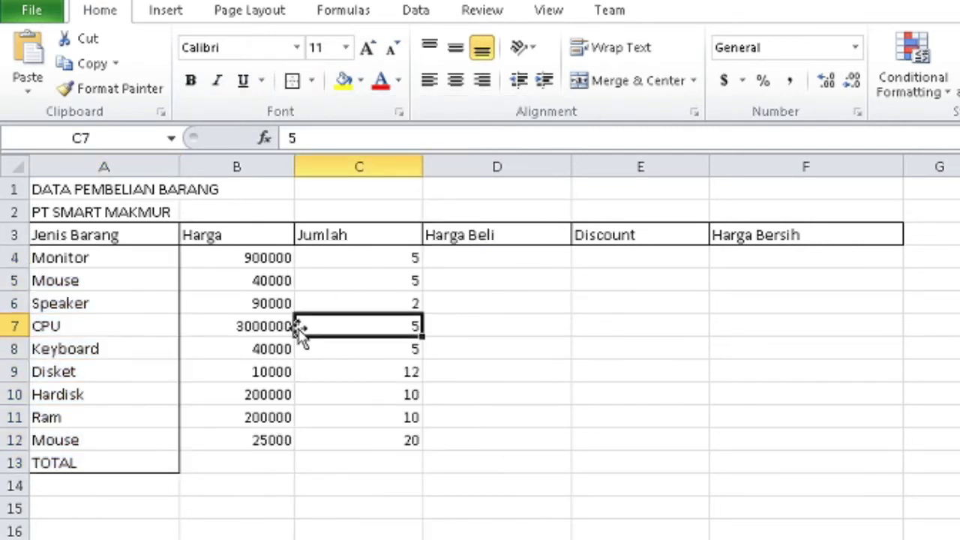
# Outline the Harga, Jumlah, Harga Beli and Discount columns down to the TOTAL row.
pyautogui.moveTo(226, 424); pyautogui.dragTo(225, 456)
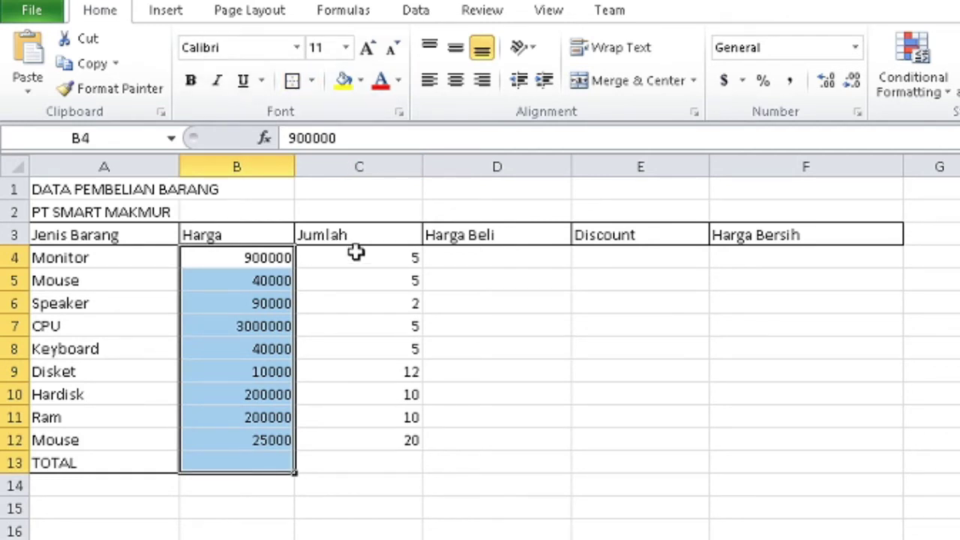
pyautogui.moveTo(355, 255); pyautogui.dragTo(339, 460)
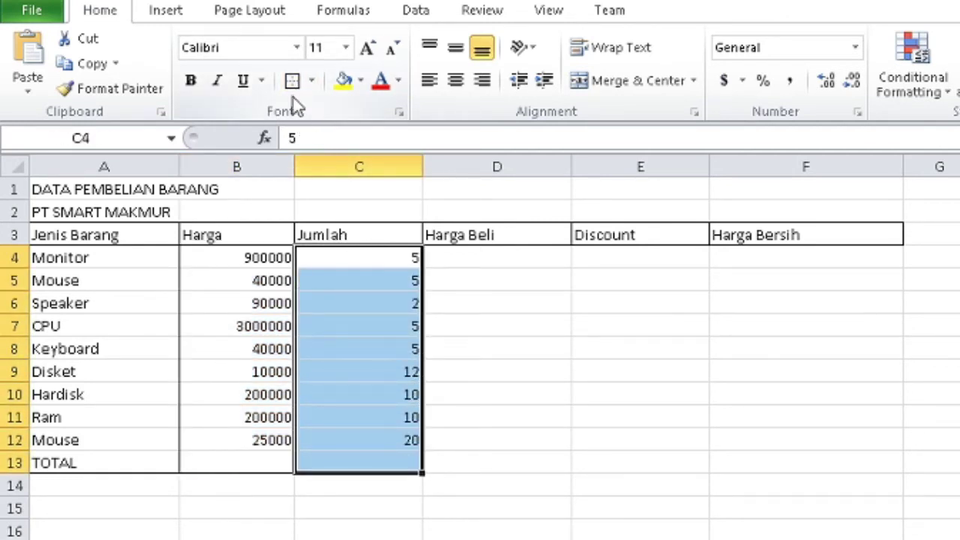
pyautogui.moveTo(506, 258); pyautogui.dragTo(472, 460)
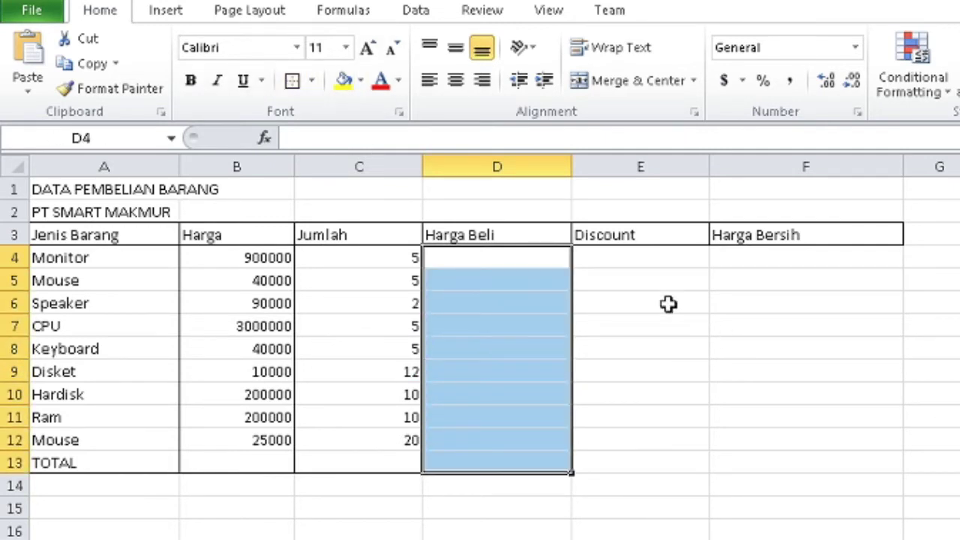
pyautogui.moveTo(665, 257); pyautogui.dragTo(626, 461)
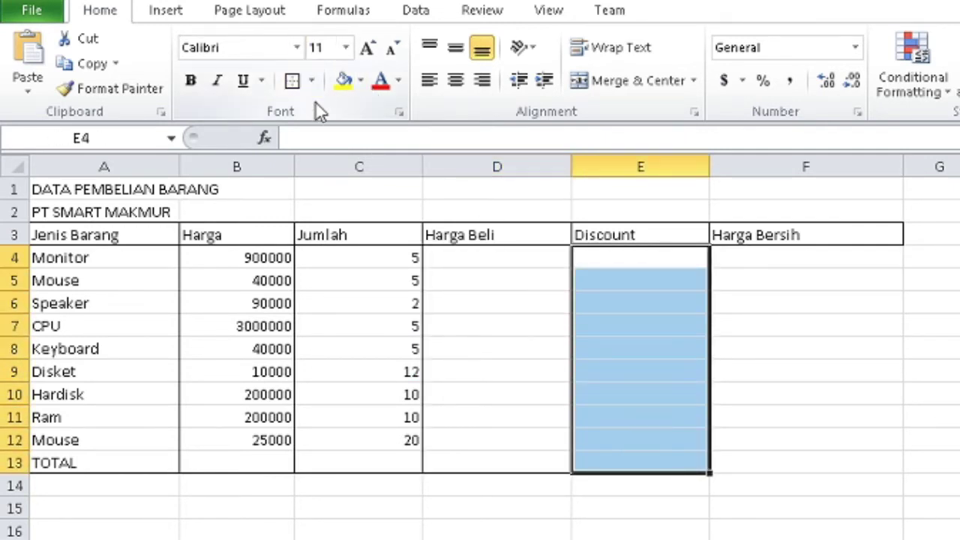
pyautogui.click(292, 80)
# Outline the Harga Bersih column and box the TOTAL row A13:F13.
pyautogui.moveTo(806, 245)
pyautogui.mouseDown()
pyautogui.moveTo(777, 358)
pyautogui.moveTo(768, 461)
pyautogui.mouseUp()
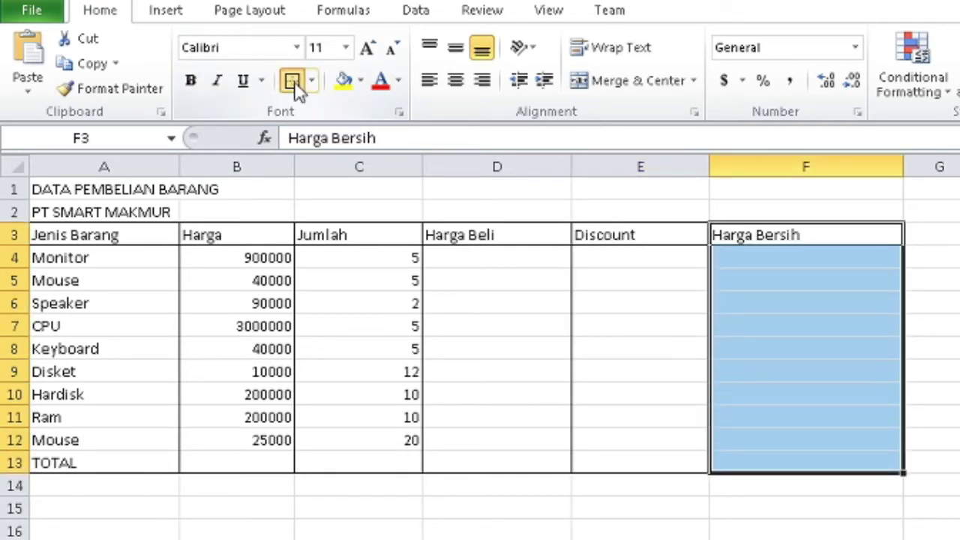
pyautogui.click(314, 84)
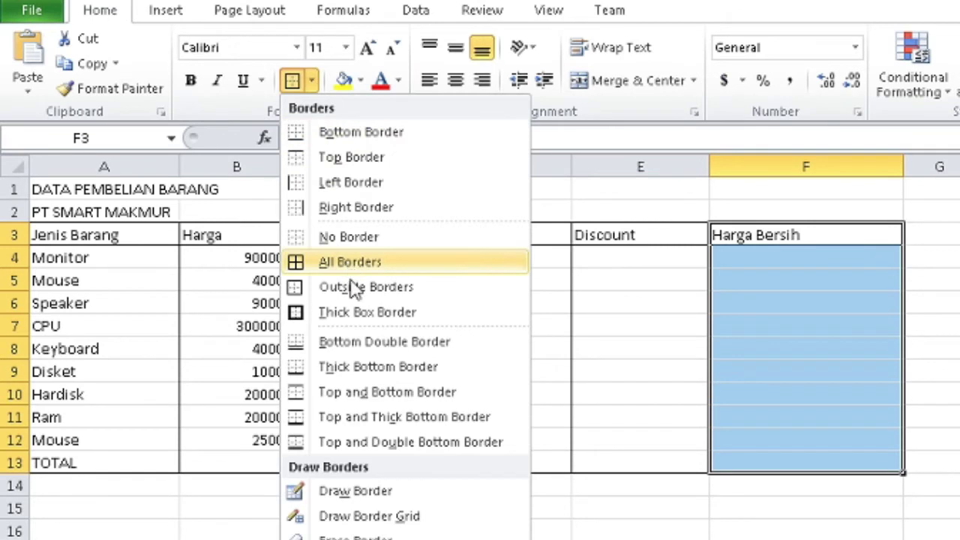
pyautogui.click(765, 318)
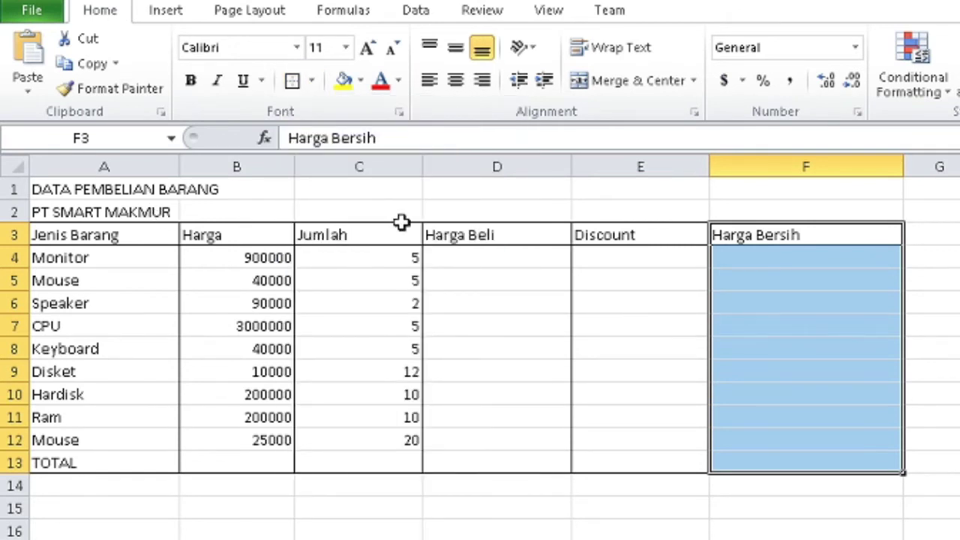
pyautogui.moveTo(30, 465); pyautogui.dragTo(777, 462)
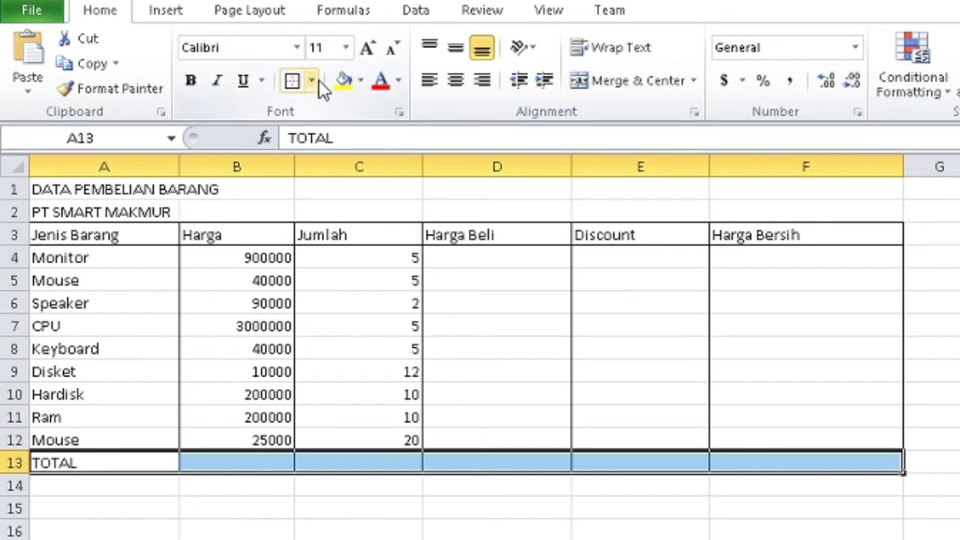
pyautogui.click(289, 90)
pyautogui.click(295, 367)
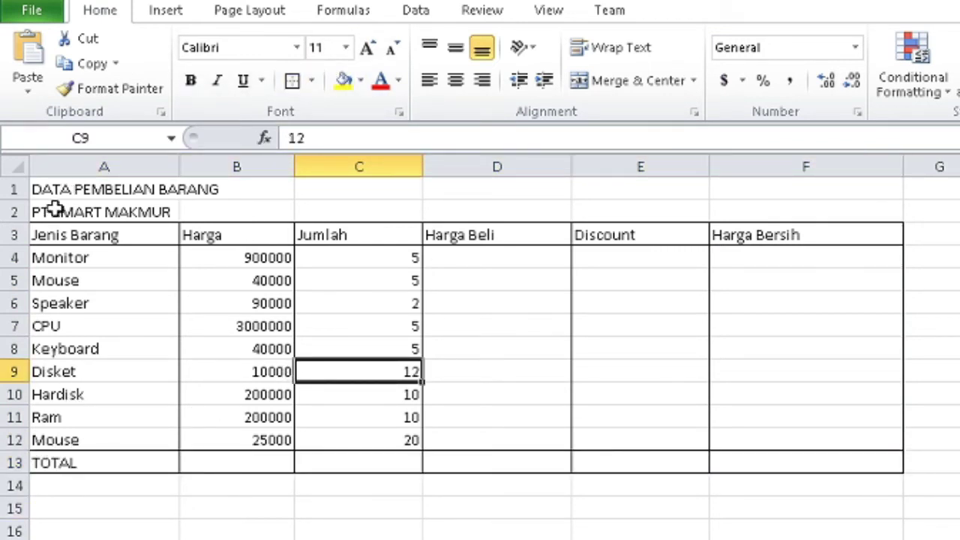
# Merge and centre the DATA PEMBELIAN BARANG title across A1:F1.
pyautogui.moveTo(46, 189); pyautogui.dragTo(753, 201)
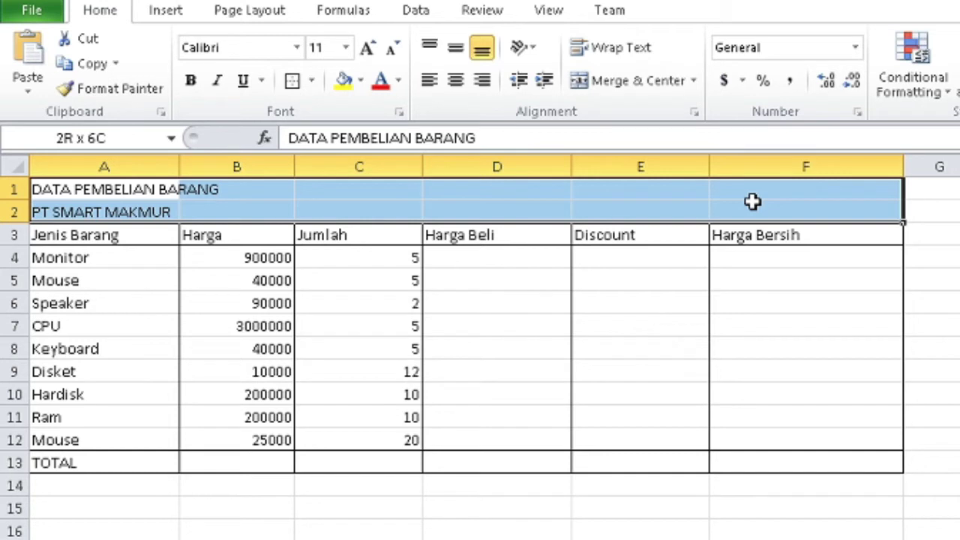
pyautogui.moveTo(752, 201); pyautogui.dragTo(752, 194)
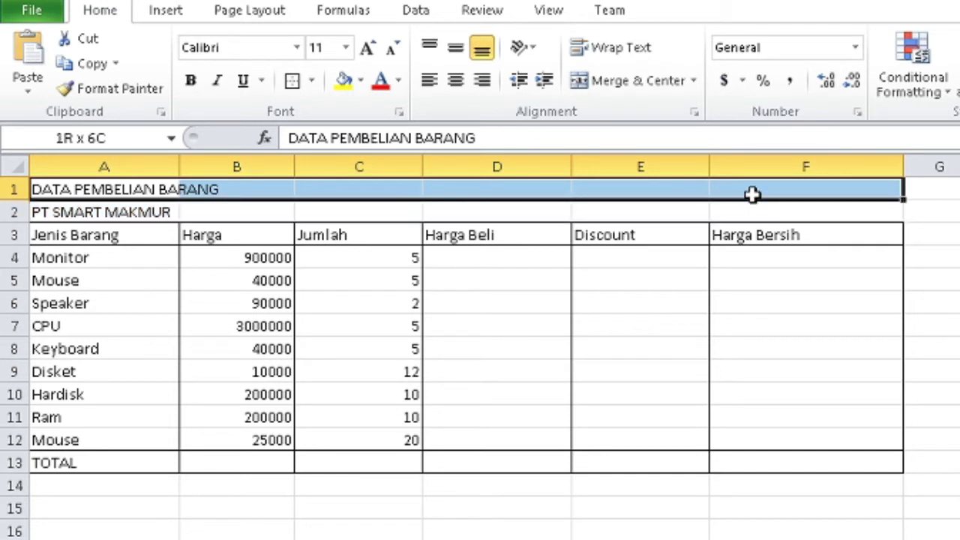
pyautogui.click(515, 211)
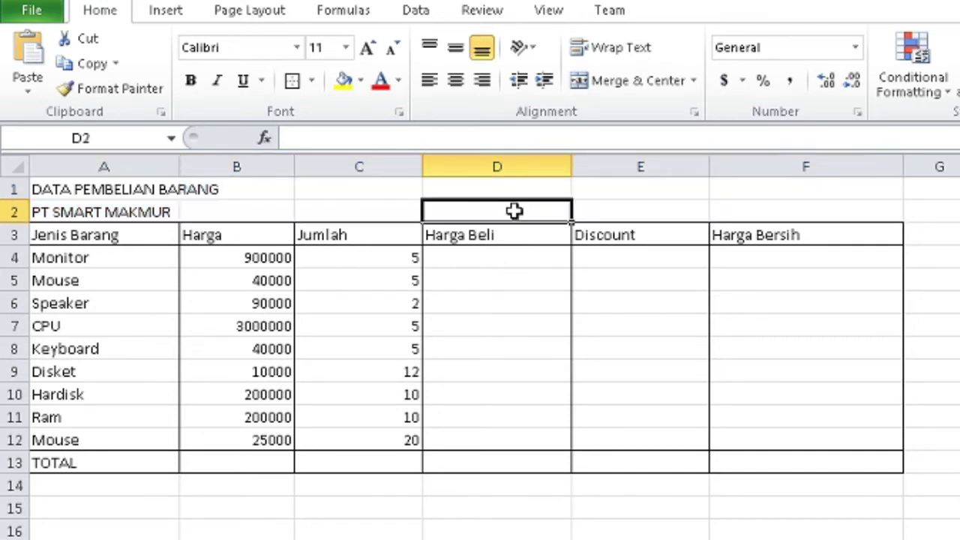
pyautogui.click(45, 189)
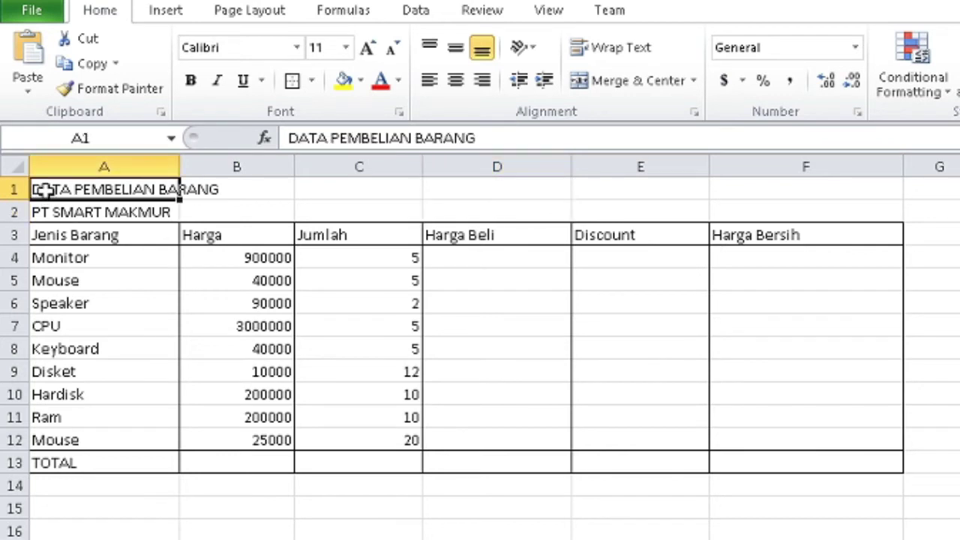
pyautogui.moveTo(66, 189); pyautogui.dragTo(800, 190)
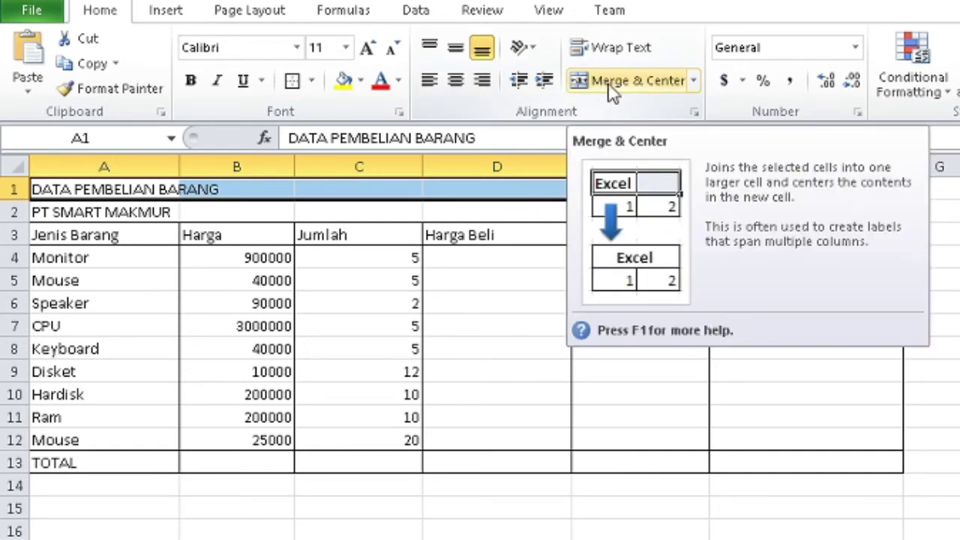
pyautogui.click(627, 80)
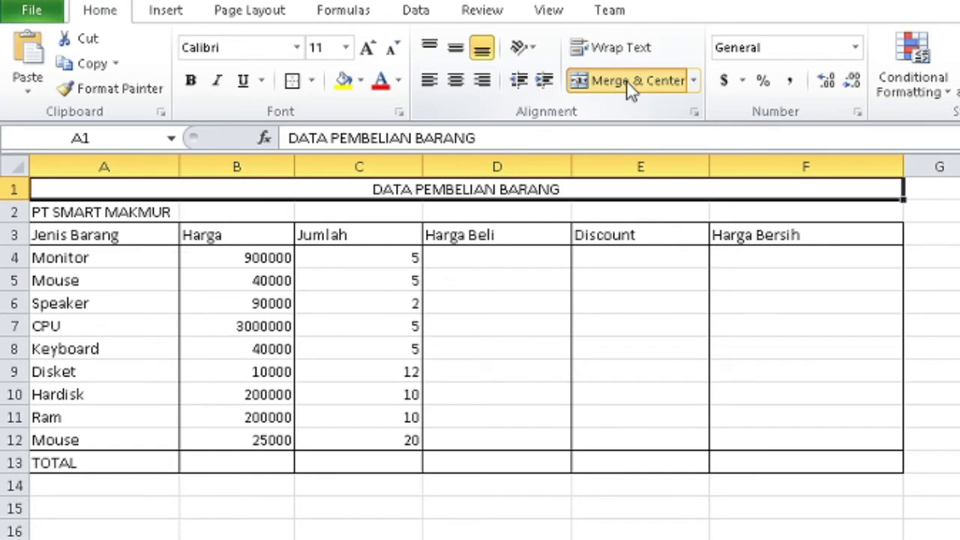
# Merge and centre PT SMART MAKMUR across A2:F2 and outline both title rows.
pyautogui.moveTo(75, 211); pyautogui.dragTo(885, 236)
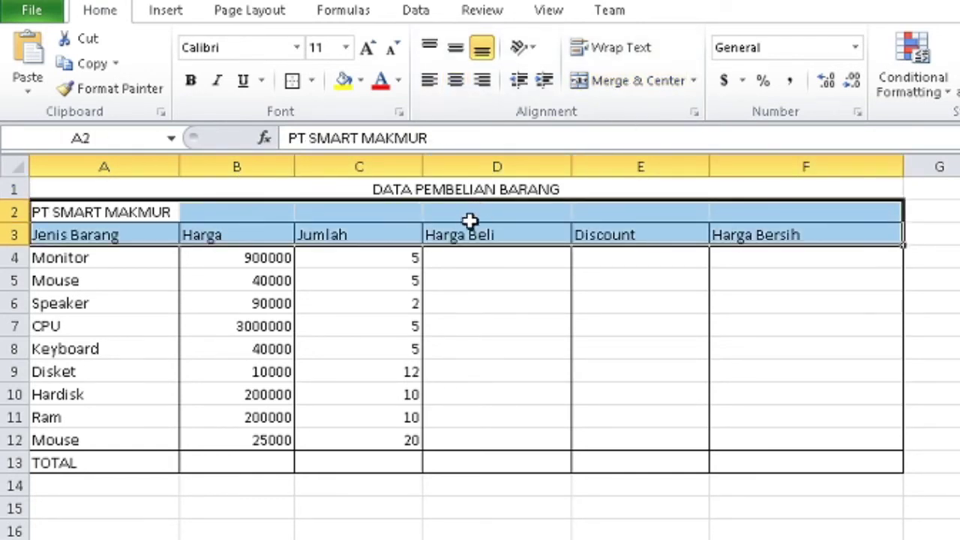
pyautogui.moveTo(469, 232); pyautogui.dragTo(469, 214)
pyautogui.moveTo(38, 212); pyautogui.dragTo(780, 213)
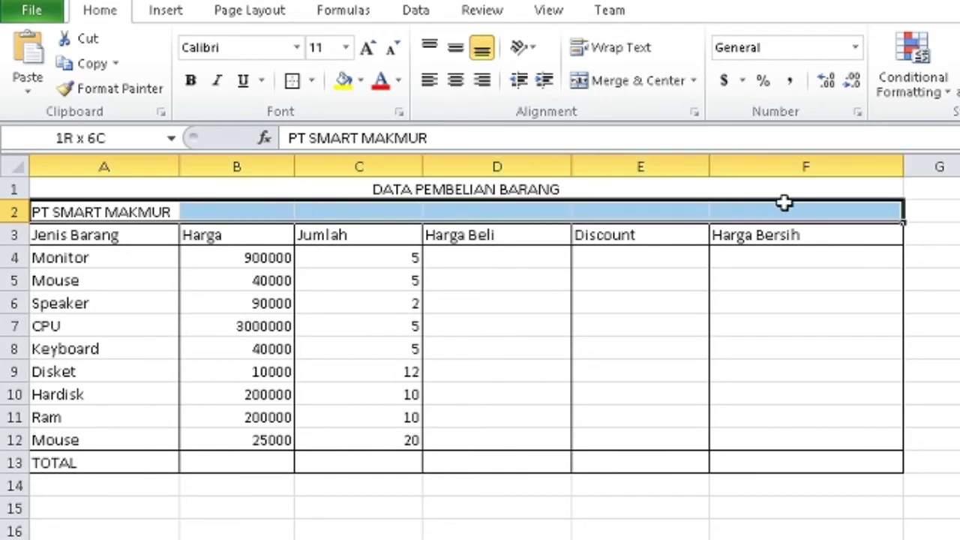
pyautogui.click(616, 86)
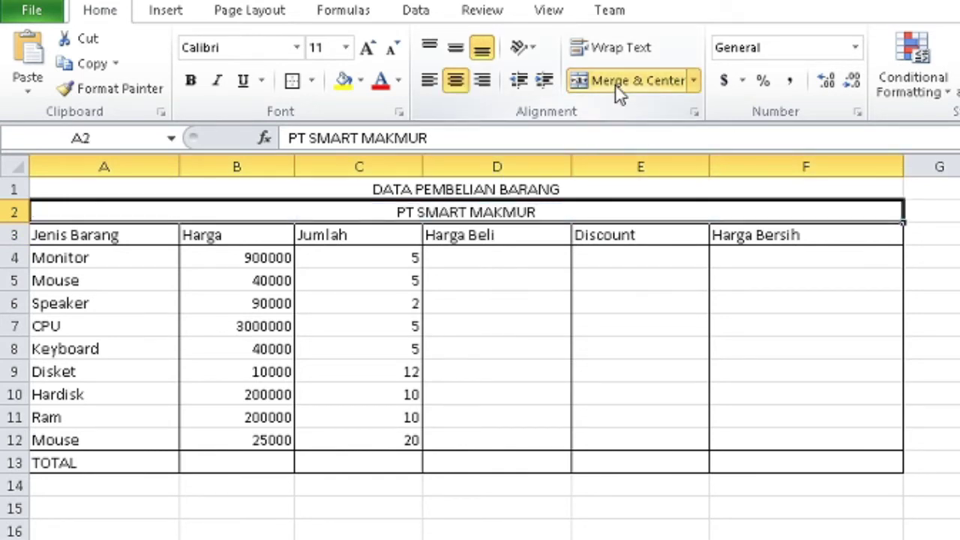
pyautogui.click(610, 236)
pyautogui.moveTo(70, 188); pyautogui.dragTo(320, 220)
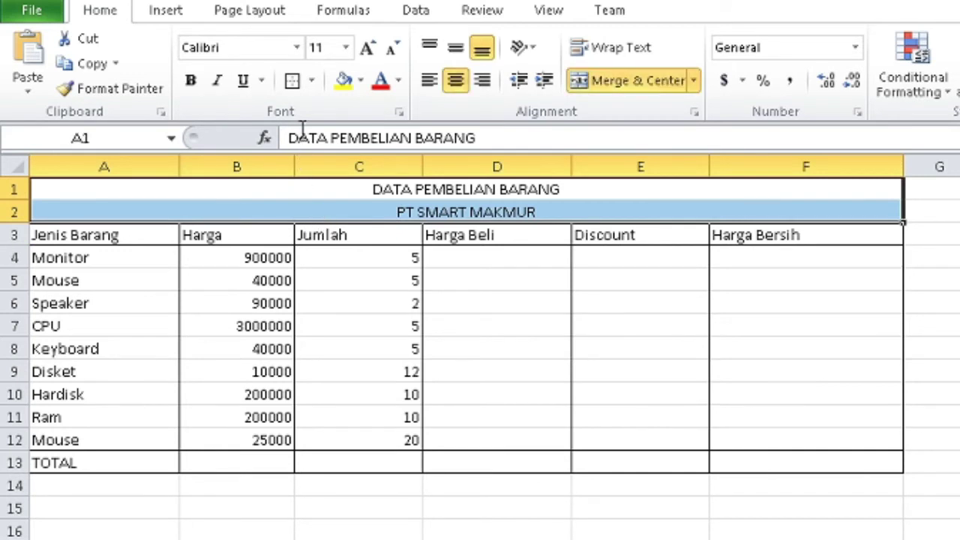
pyautogui.click(293, 81)
pyautogui.click(291, 368)
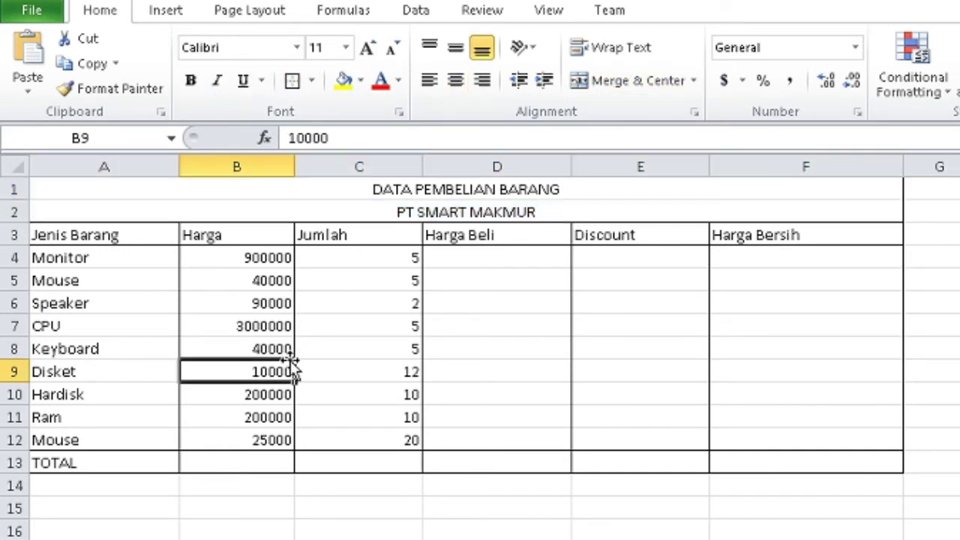
# Format both merged title rows as bold 18-point Adobe Fan Heiti Std B.
pyautogui.click(148, 194)
pyautogui.moveTo(147, 194); pyautogui.dragTo(215, 211)
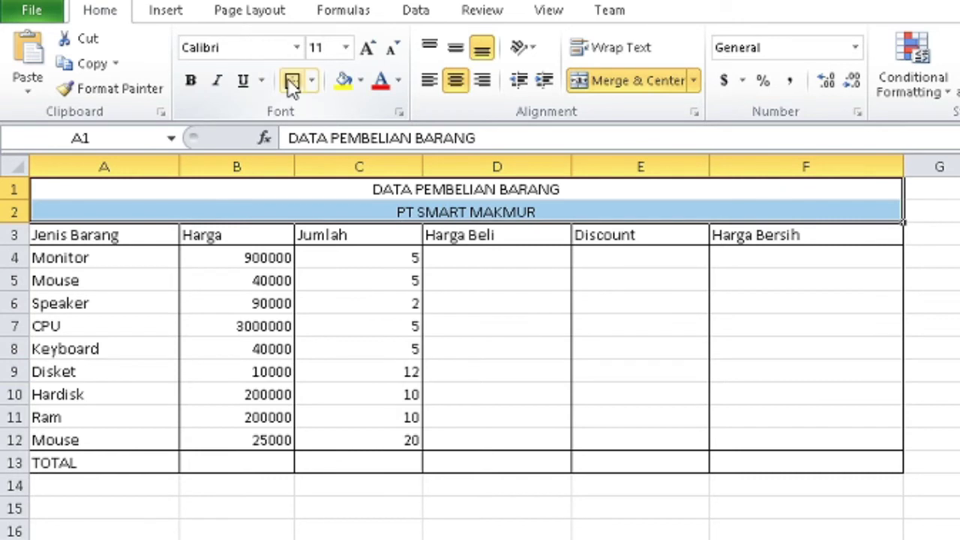
pyautogui.click(959, 417)
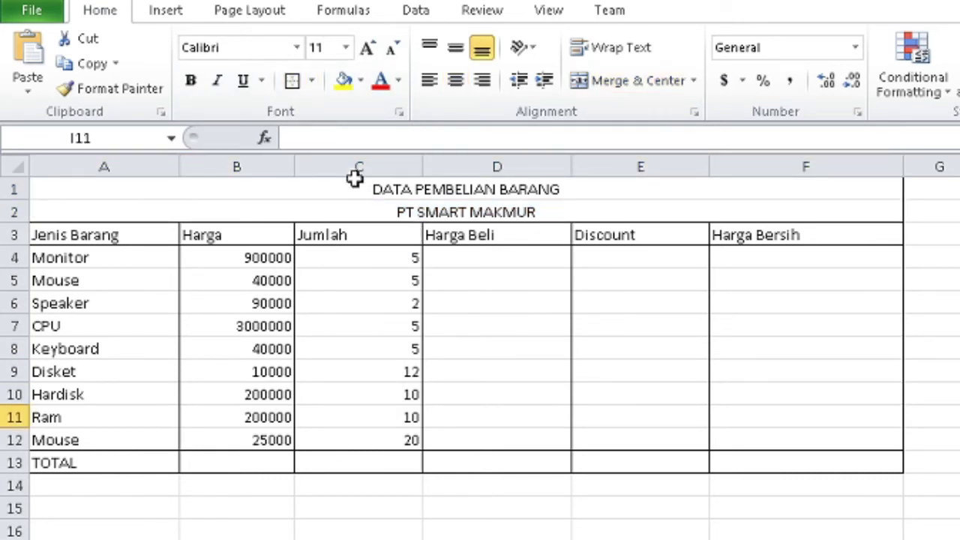
pyautogui.moveTo(97, 190); pyautogui.dragTo(304, 221)
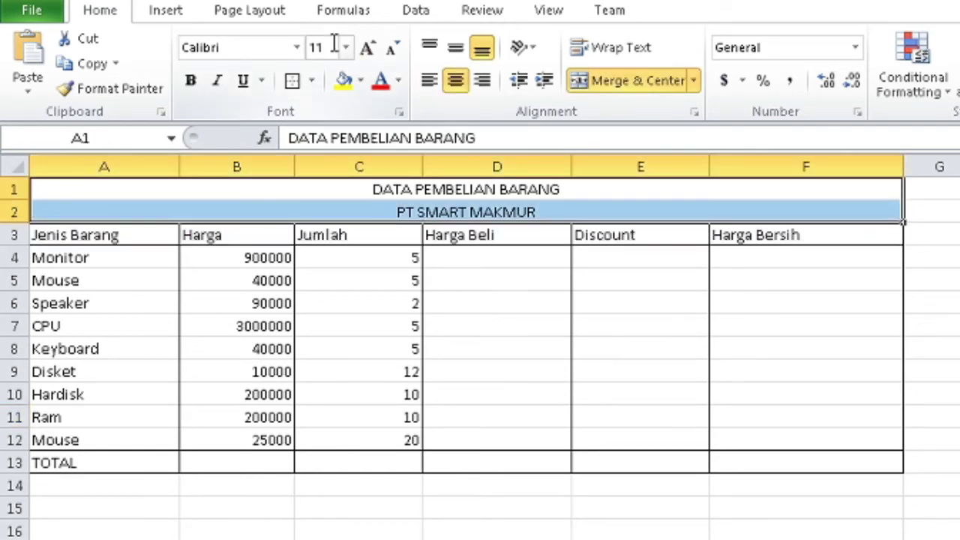
pyautogui.click(343, 49)
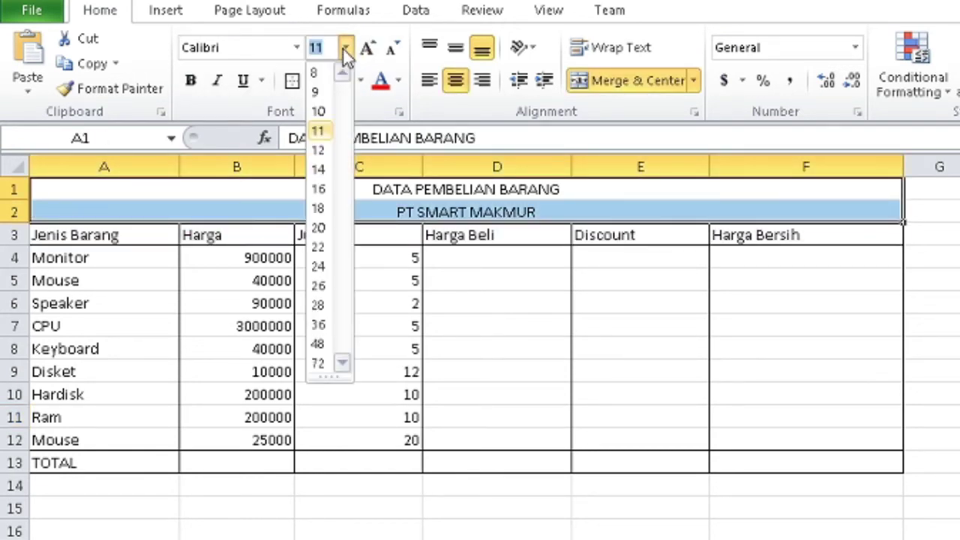
pyautogui.click(321, 215)
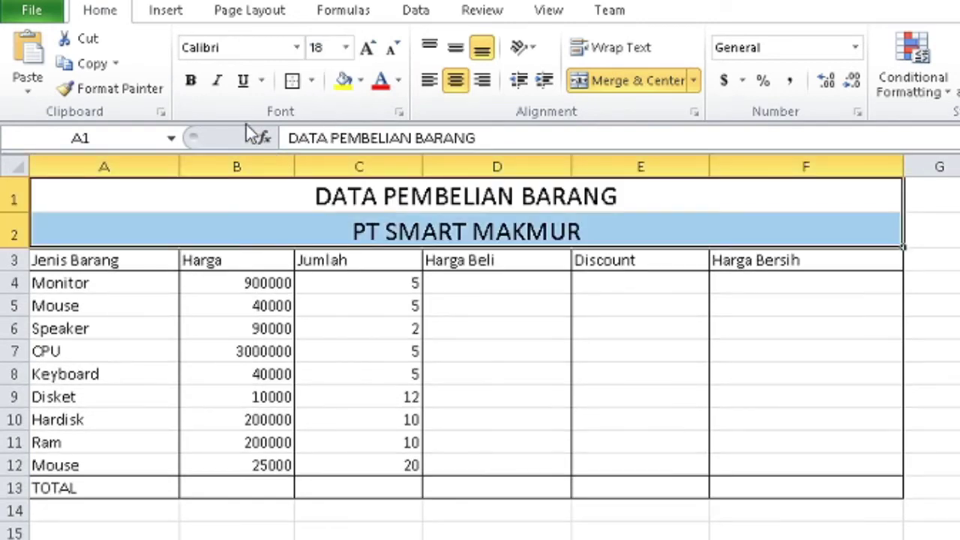
pyautogui.click(191, 80)
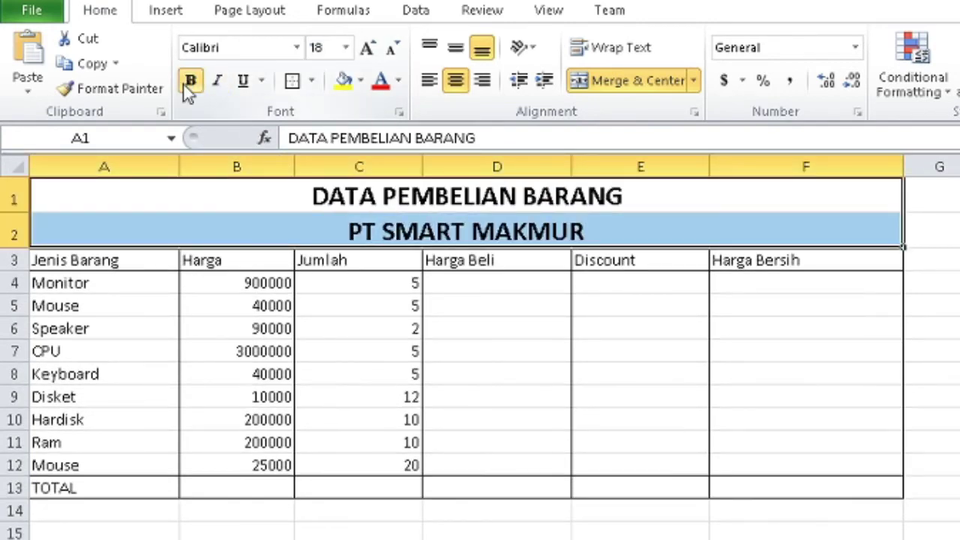
pyautogui.click(297, 47)
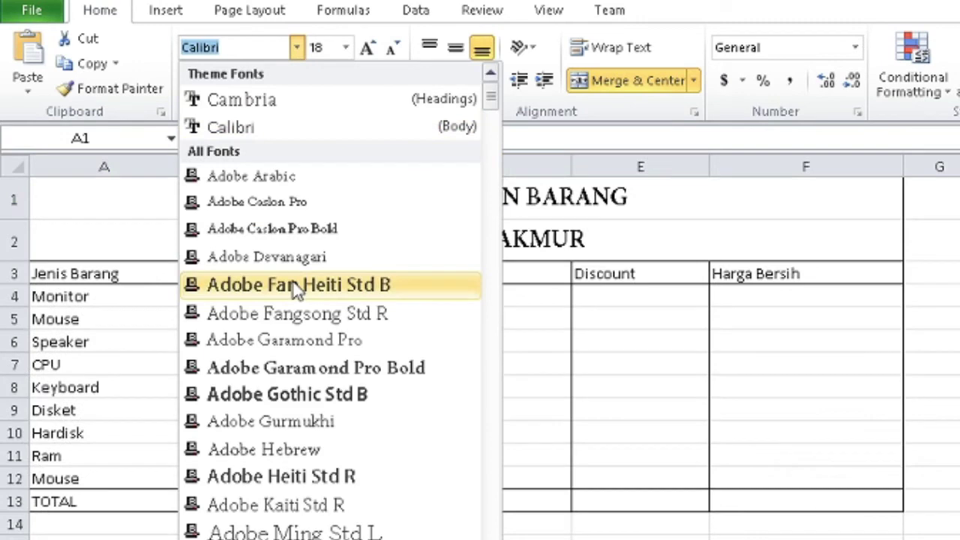
pyautogui.click(298, 286)
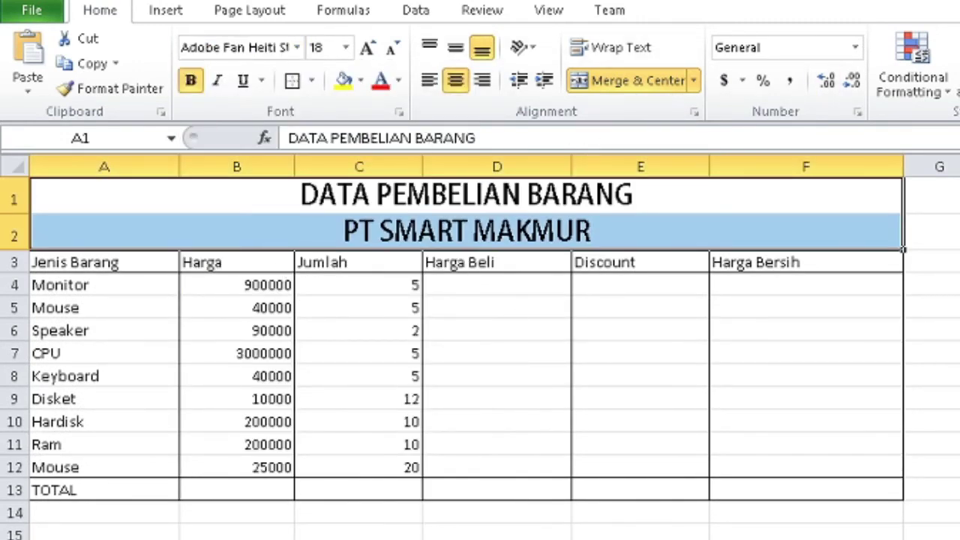
pyautogui.click(955, 82)
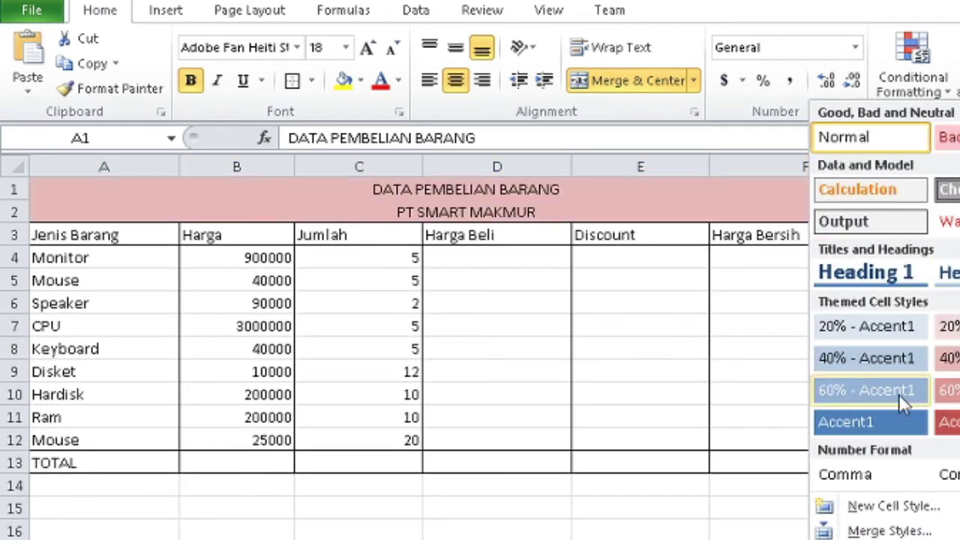
# Style the title rows with Accent1 and bold, 16-point red text.
pyautogui.click(877, 419)
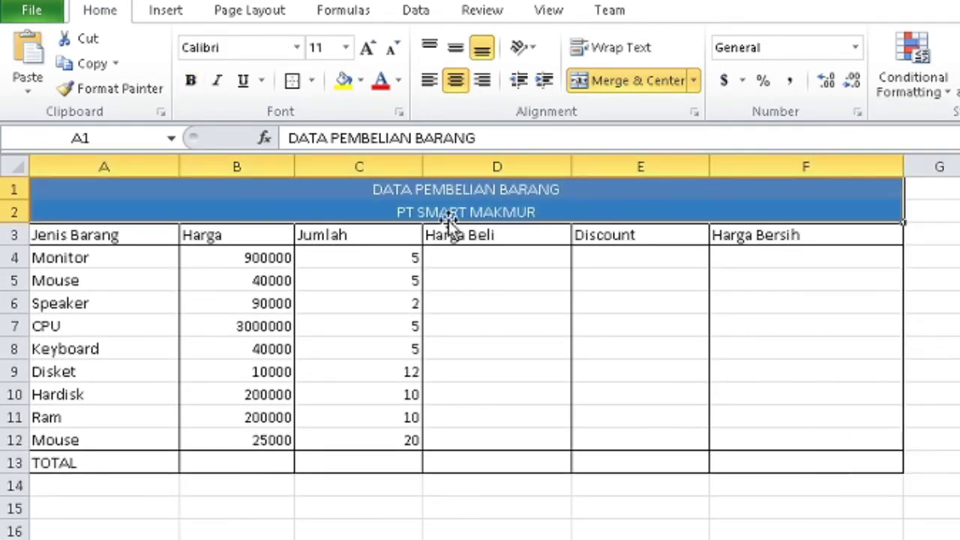
pyautogui.click(190, 79)
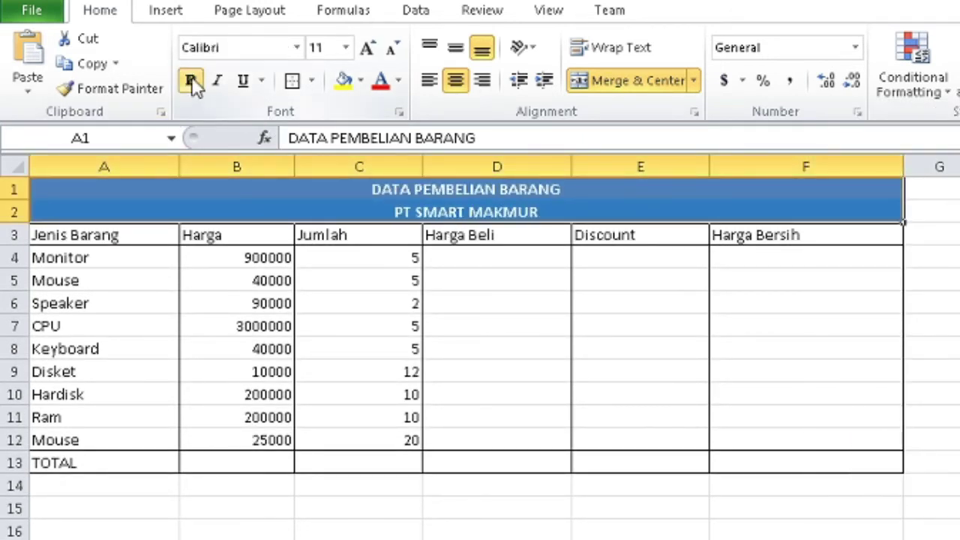
pyautogui.click(345, 47)
pyautogui.click(320, 189)
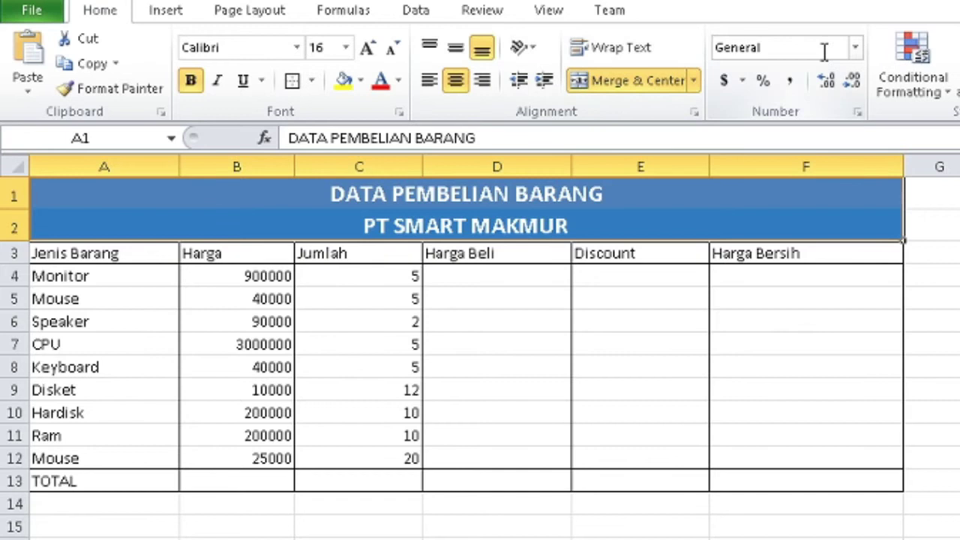
pyautogui.click(398, 81)
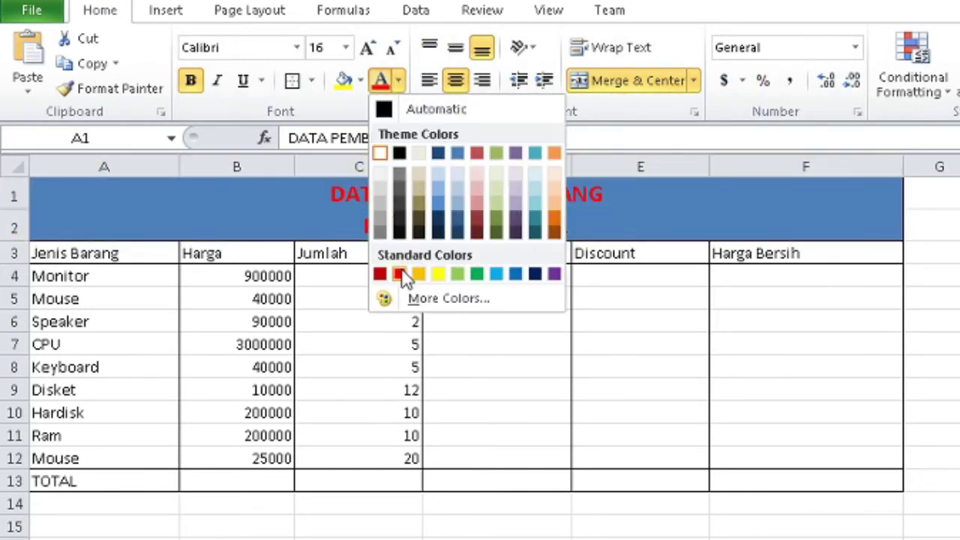
pyautogui.click(380, 275)
pyautogui.click(675, 324)
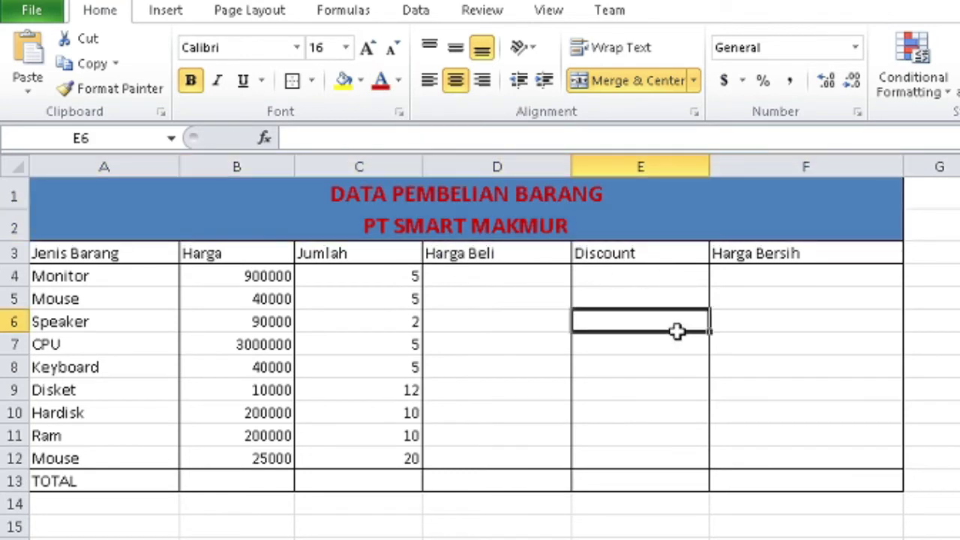
pyautogui.moveTo(47, 253); pyautogui.dragTo(793, 255)
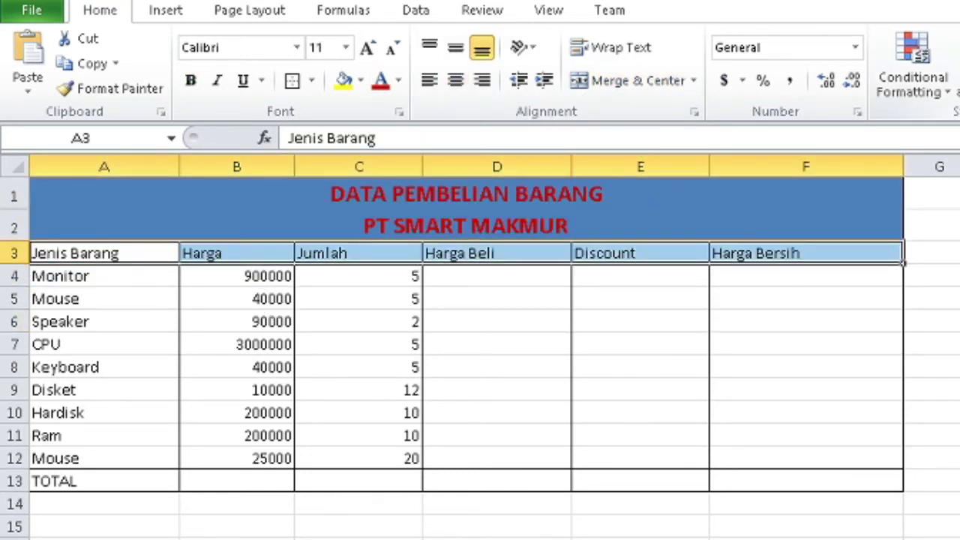
# Give the row 3 column headings a light green cell style.
pyautogui.click(957, 83)
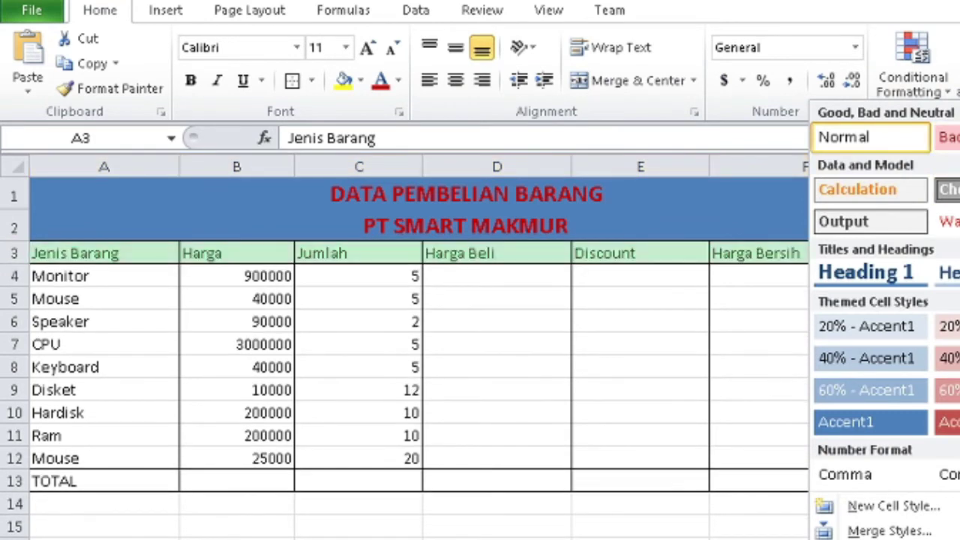
pyautogui.click(953, 137)
pyautogui.click(840, 314)
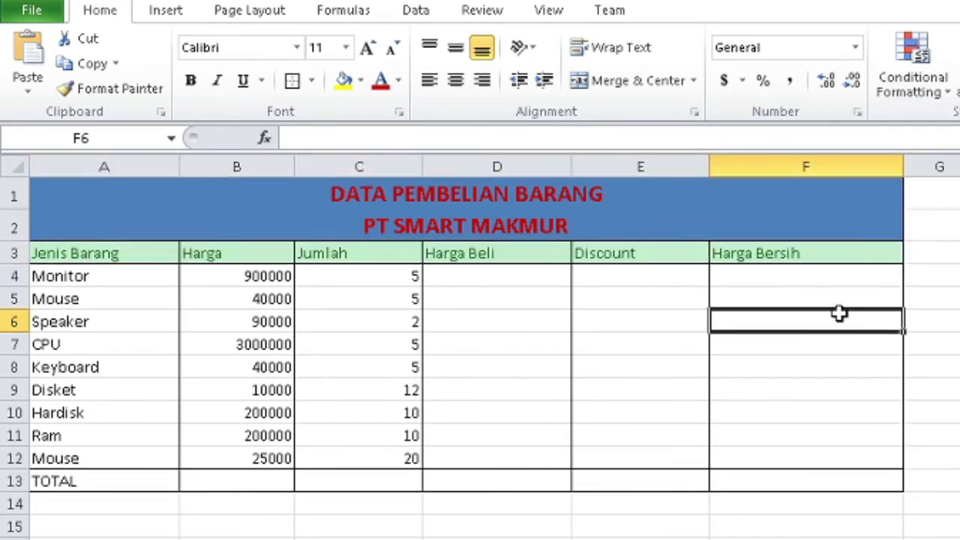
# Set the whole table A3:F13 to 12-point text.
pyautogui.moveTo(135, 259)
pyautogui.mouseDown()
pyautogui.moveTo(817, 456)
pyautogui.moveTo(809, 489)
pyautogui.moveTo(812, 463)
pyautogui.mouseUp()
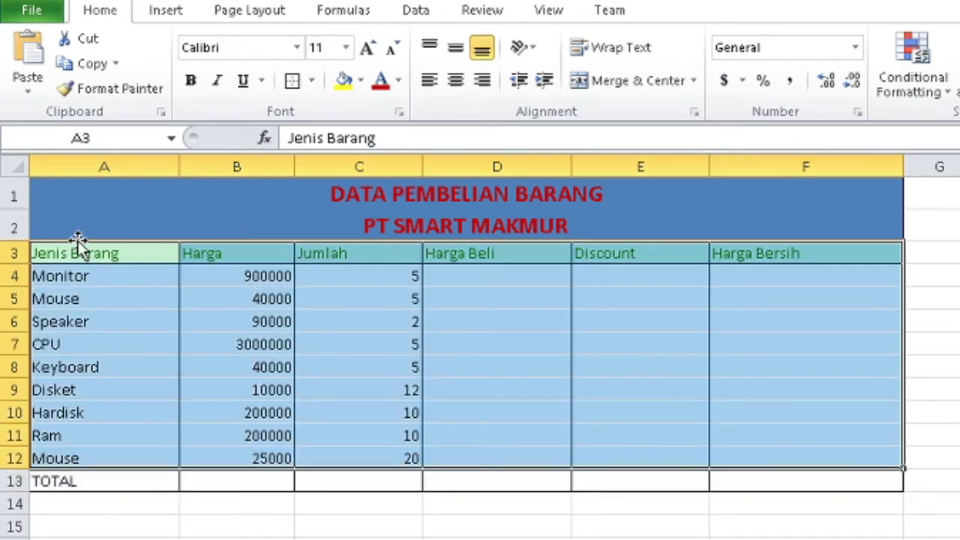
pyautogui.moveTo(75, 247); pyautogui.dragTo(765, 482)
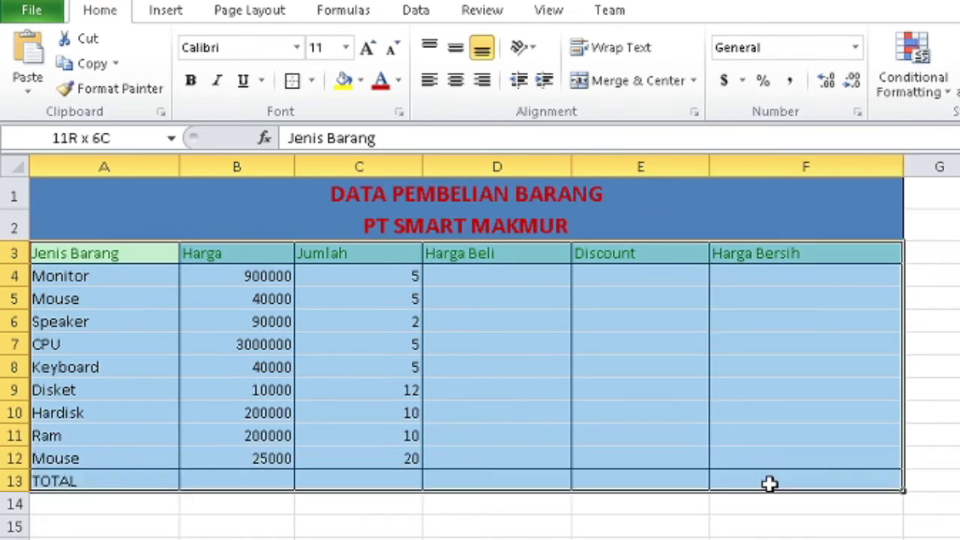
pyautogui.click(345, 48)
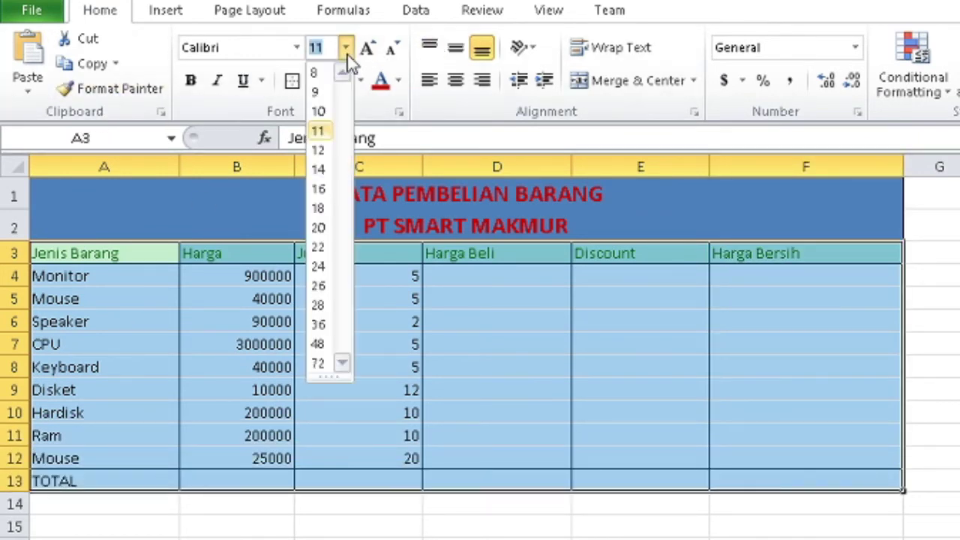
pyautogui.click(319, 150)
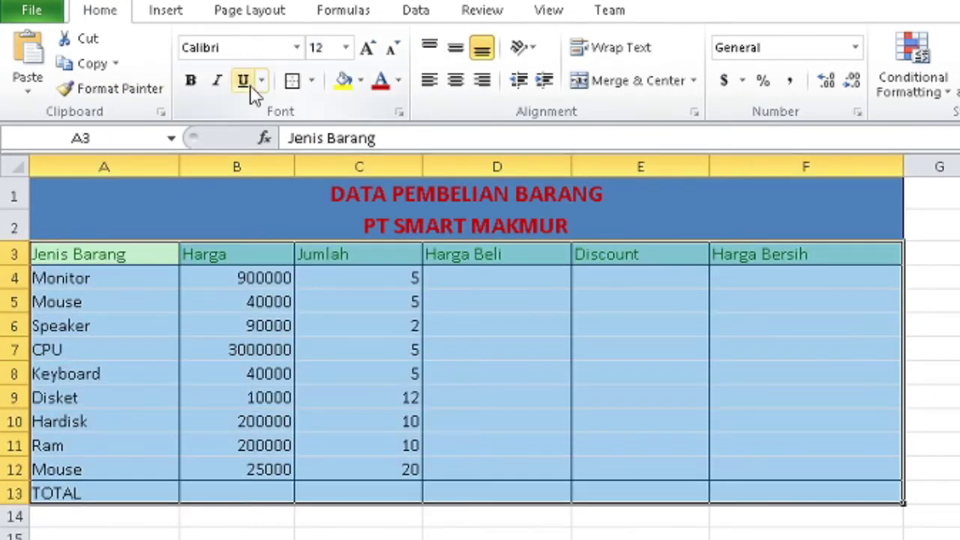
pyautogui.click(56, 277)
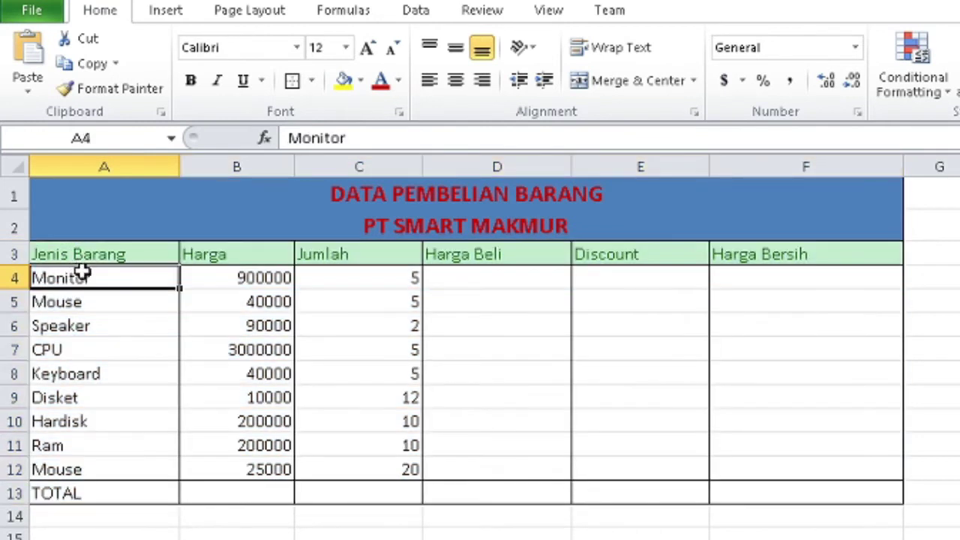
# Bold the header row A3:F3 and the TOTAL label in A13.
pyautogui.click(78, 255)
pyautogui.moveTo(78, 255); pyautogui.dragTo(750, 255)
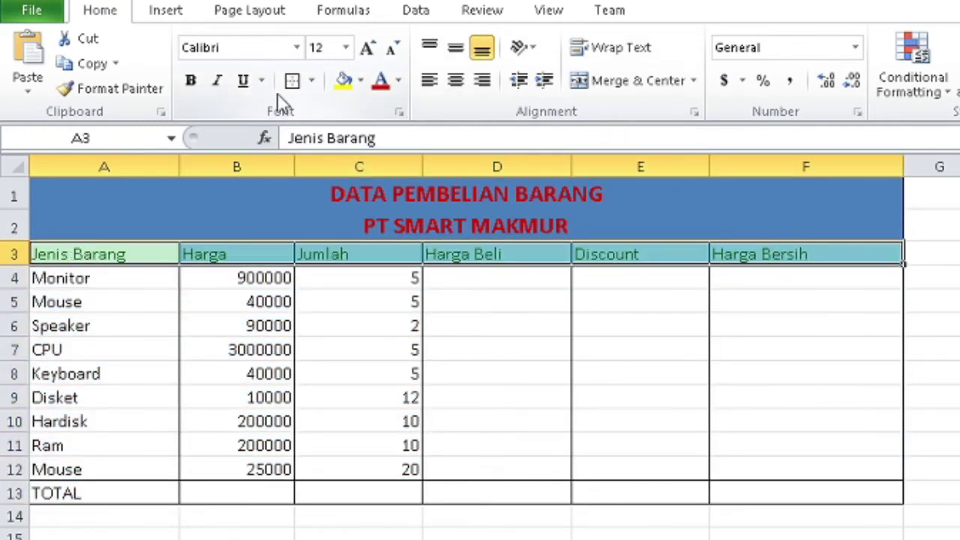
pyautogui.click(197, 80)
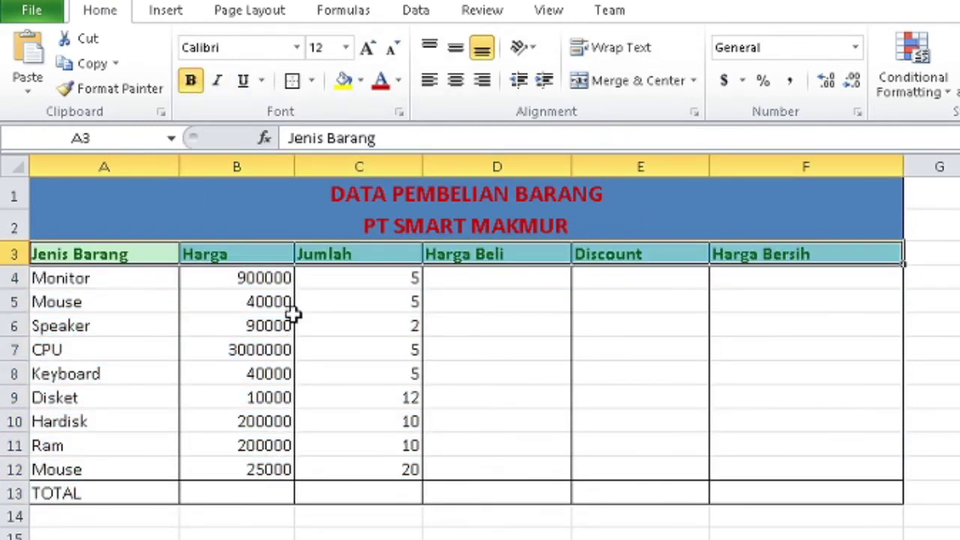
pyautogui.click(322, 349)
pyautogui.moveTo(50, 498); pyautogui.dragTo(142, 496)
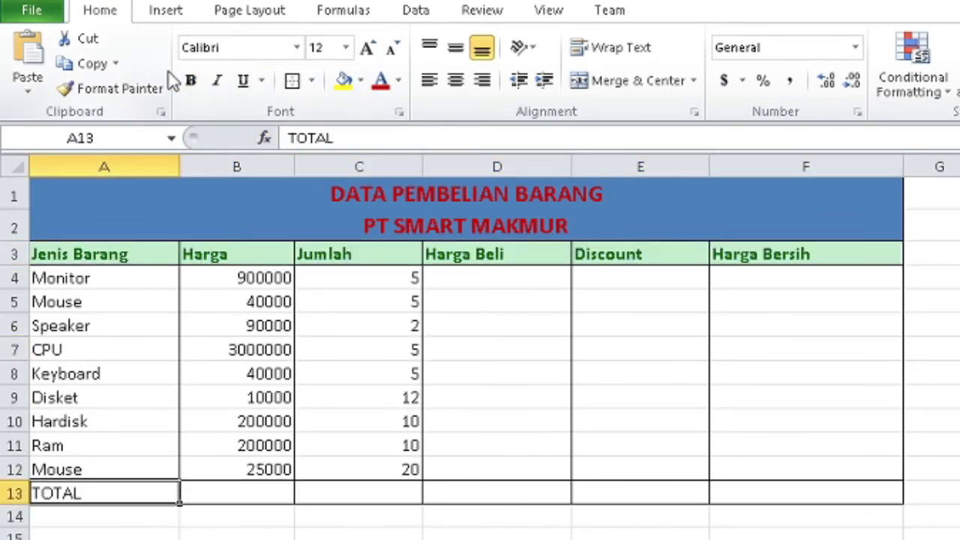
pyautogui.click(192, 81)
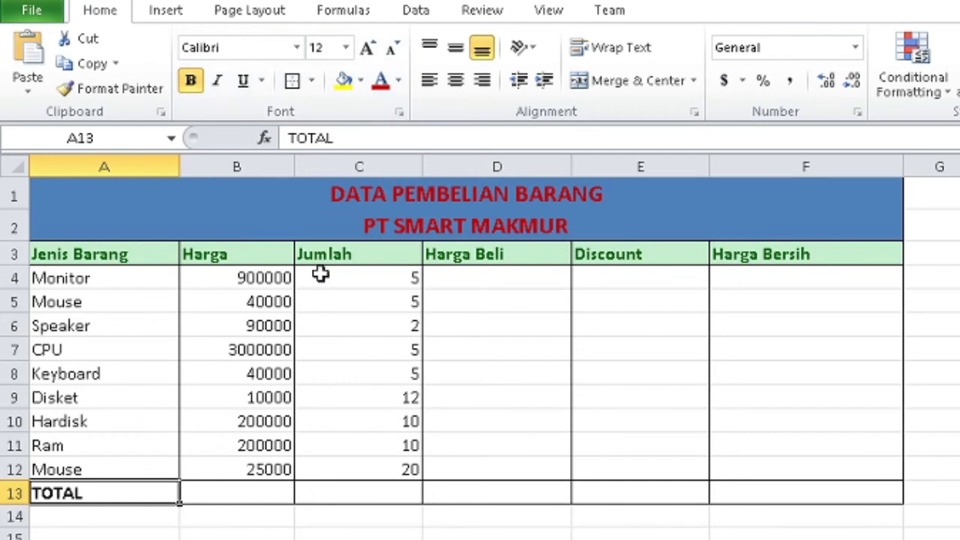
# Apply the 60% - Accent1 cell style across the TOTAL row A13:F13.
pyautogui.moveTo(140, 490); pyautogui.dragTo(805, 492)
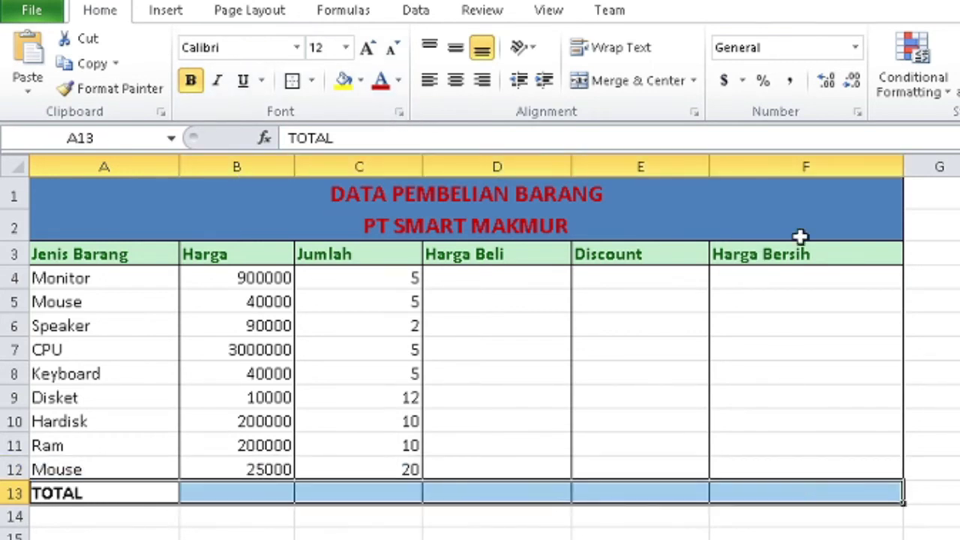
pyautogui.click(953, 82)
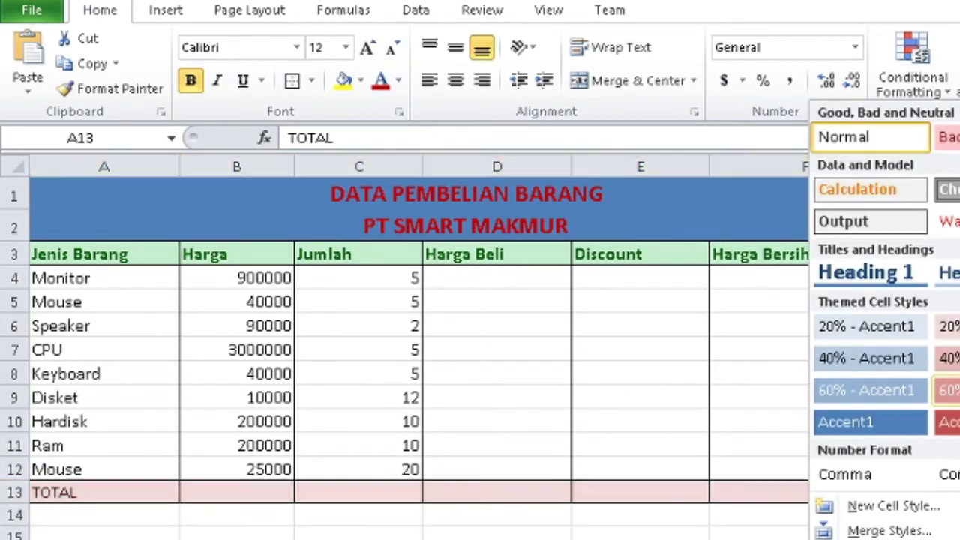
pyautogui.click(882, 393)
pyautogui.click(606, 346)
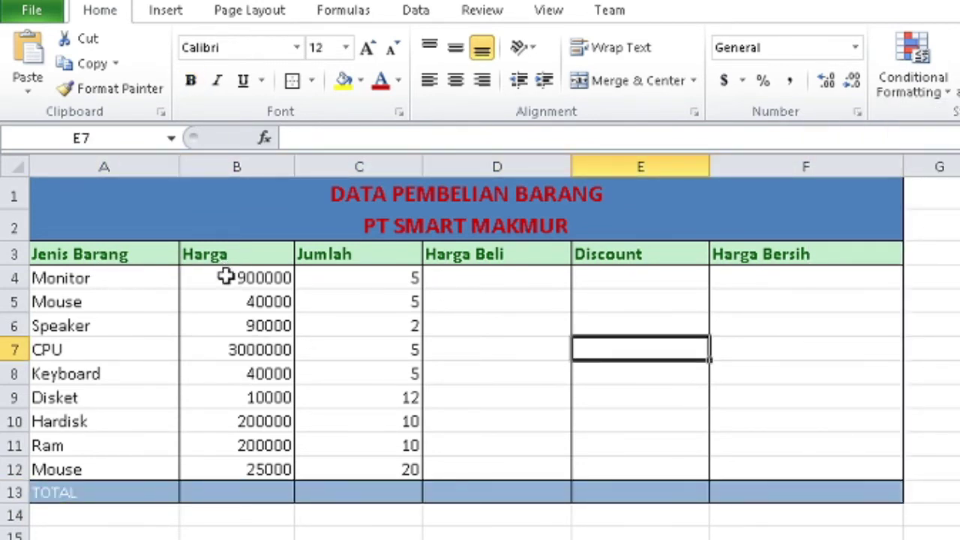
# Center the Jumlah quantities in C4:C12.
pyautogui.moveTo(227, 272); pyautogui.dragTo(205, 471)
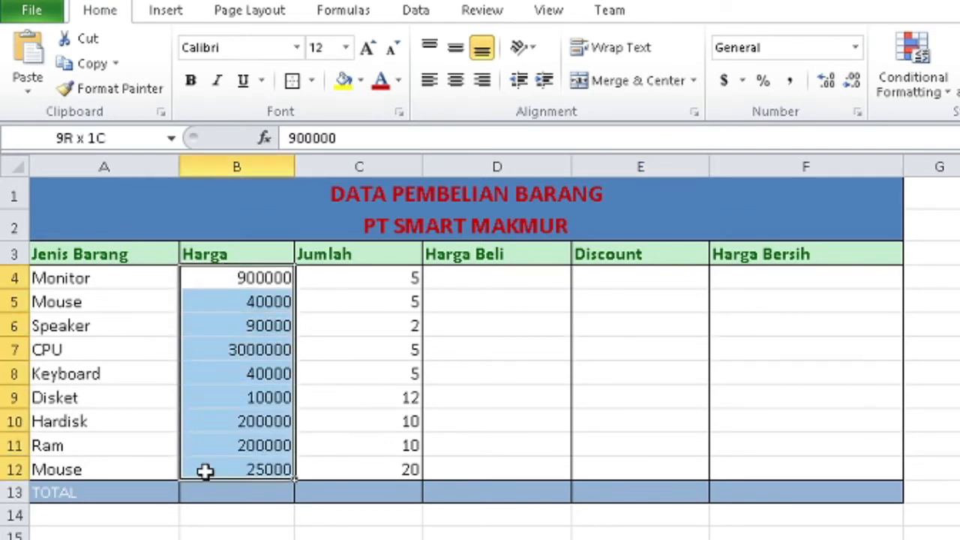
pyautogui.moveTo(396, 271); pyautogui.dragTo(357, 465)
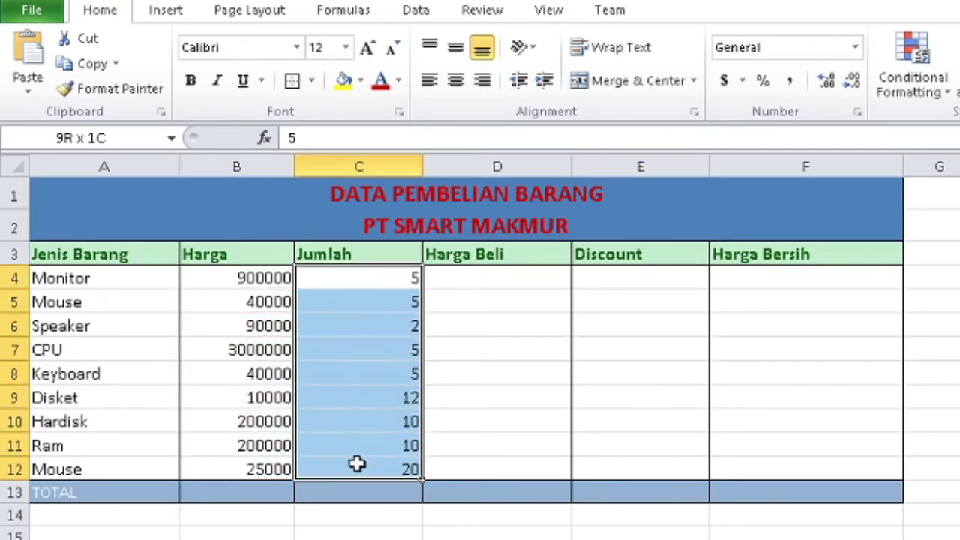
pyautogui.moveTo(384, 276)
pyautogui.mouseDown()
pyautogui.moveTo(664, 418)
pyautogui.moveTo(825, 470)
pyautogui.moveTo(424, 459)
pyautogui.mouseUp()
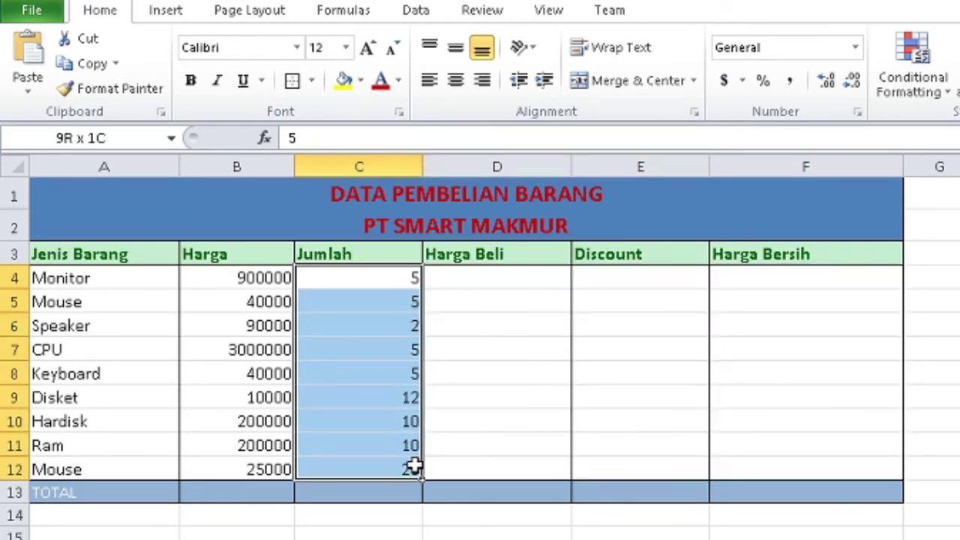
pyautogui.click(455, 80)
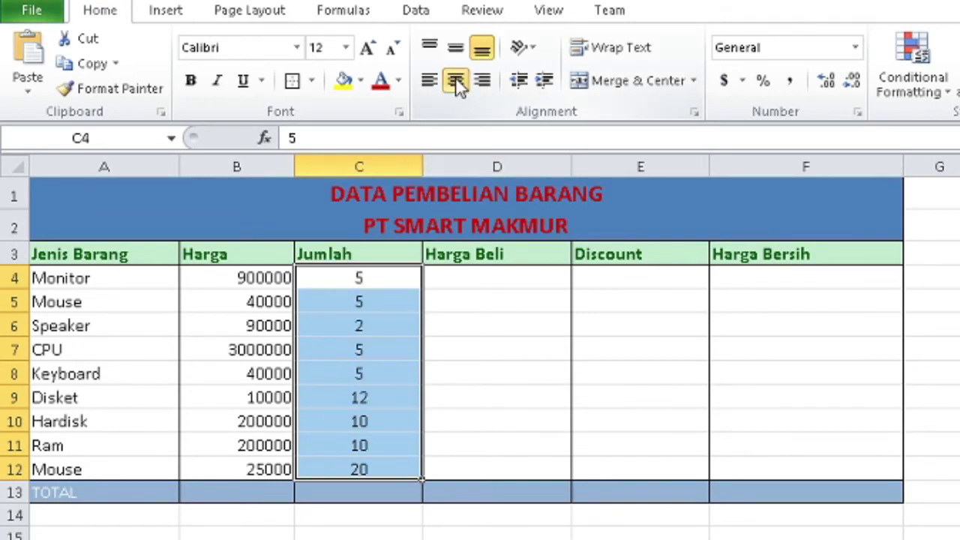
pyautogui.click(482, 276)
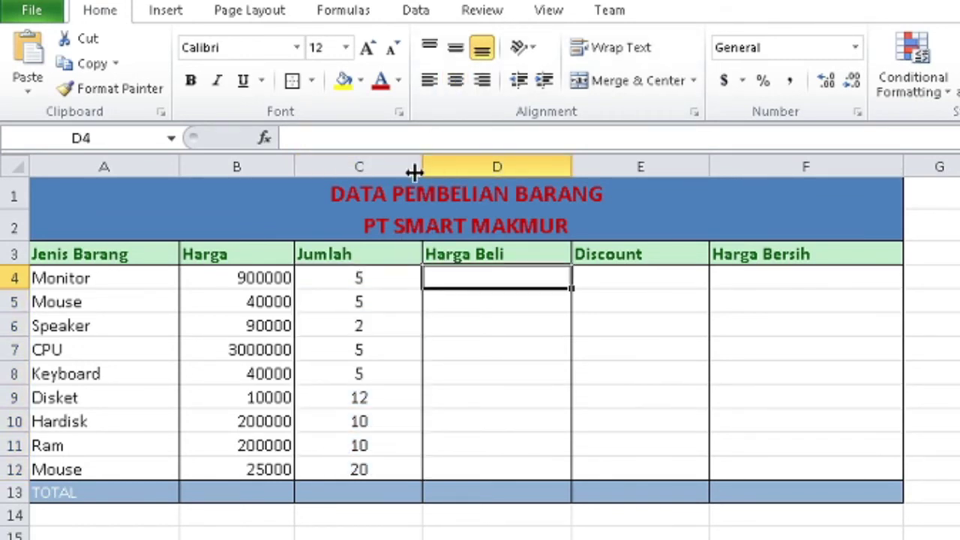
# Narrow column C to fit the quantities.
pyautogui.moveTo(424, 166); pyautogui.dragTo(385, 170)
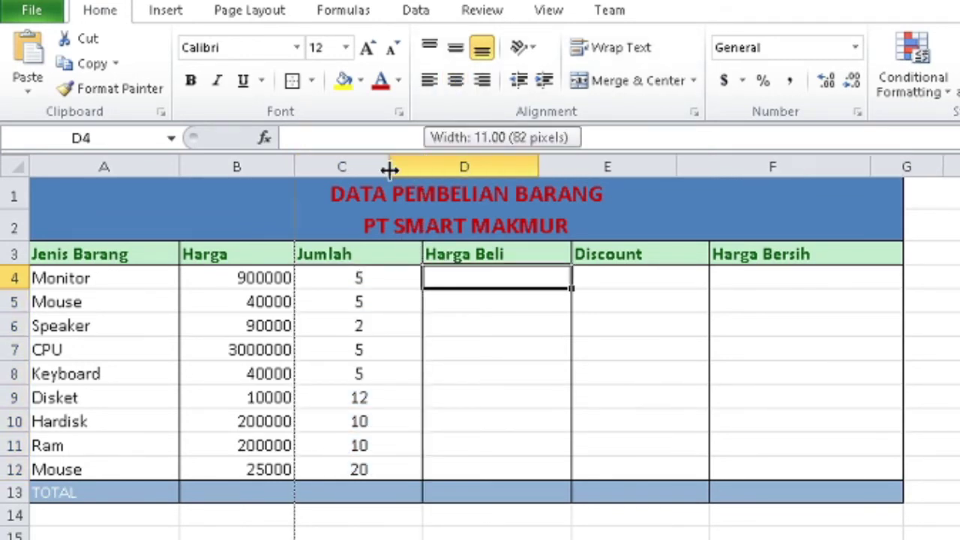
pyautogui.click(420, 304)
pyautogui.moveTo(101, 255); pyautogui.dragTo(782, 256)
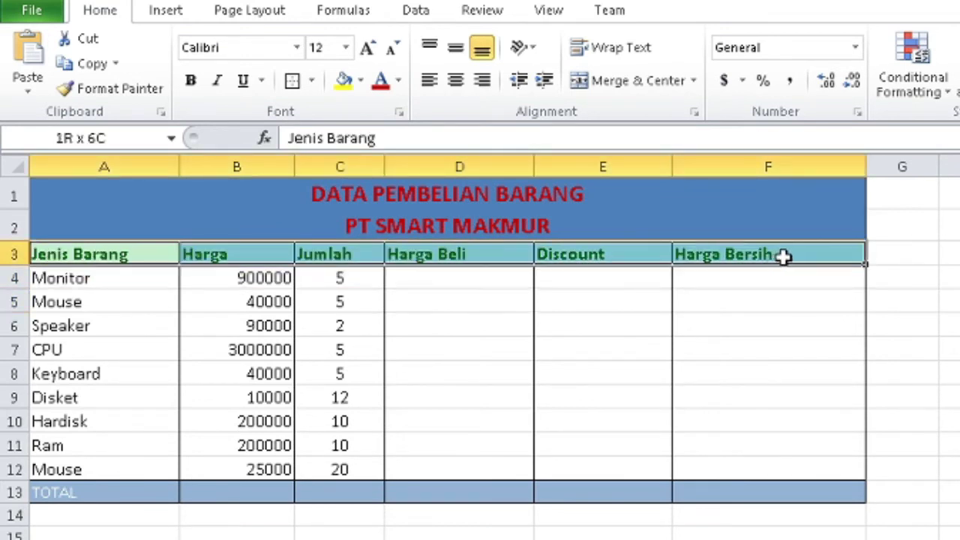
# Center the header titles in row 3 within their cells.
pyautogui.click(456, 81)
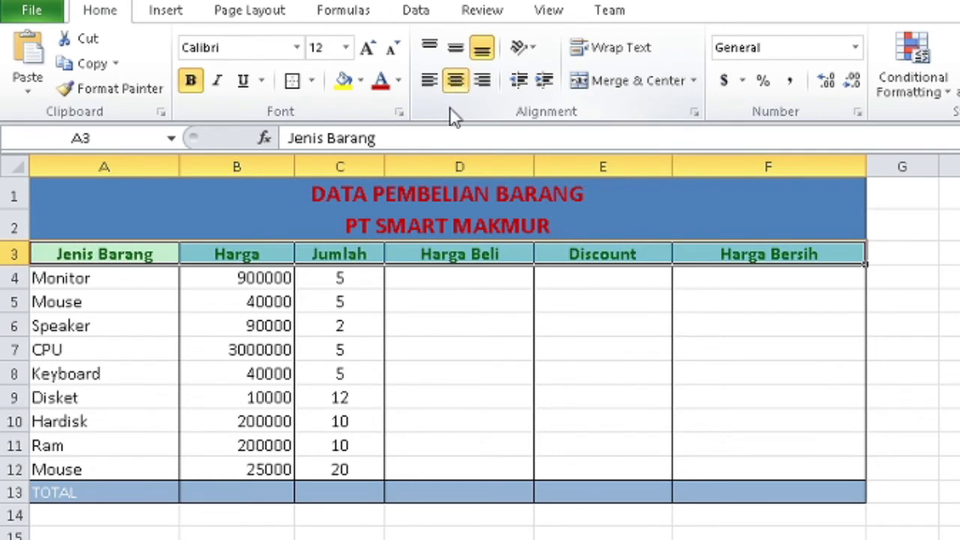
pyautogui.click(447, 301)
pyautogui.click(124, 277)
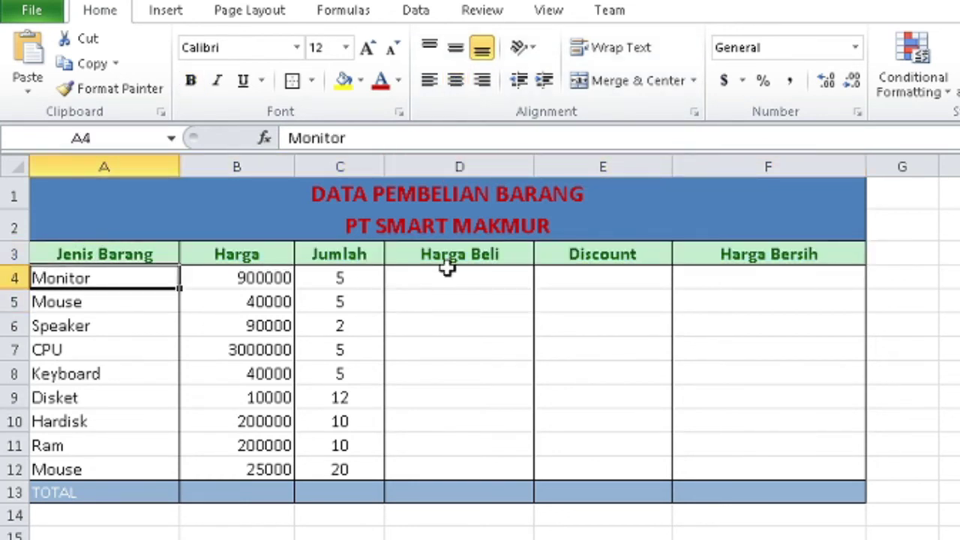
pyautogui.click(407, 276)
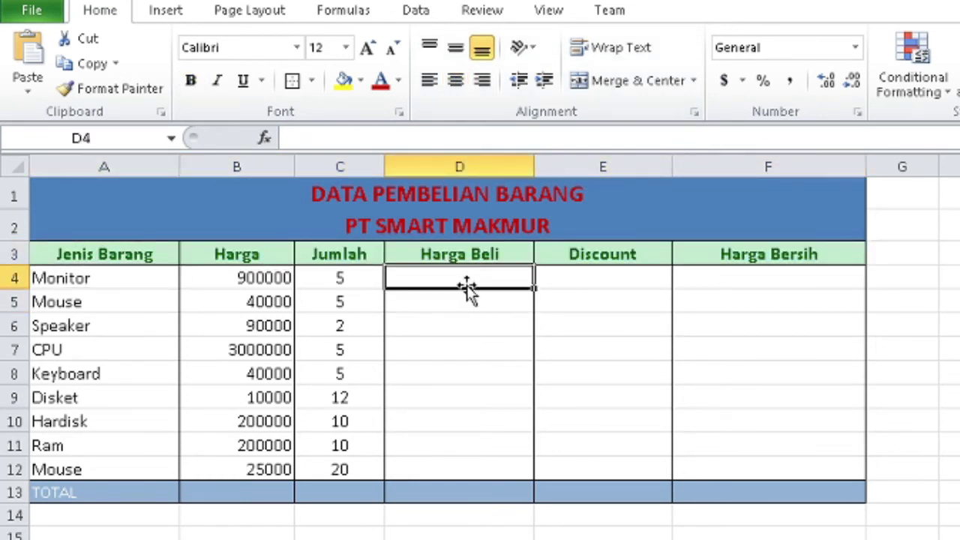
# Bold the TOTAL label in A13 and begin a =SUM( formula in D4.
pyautogui.click(102, 491)
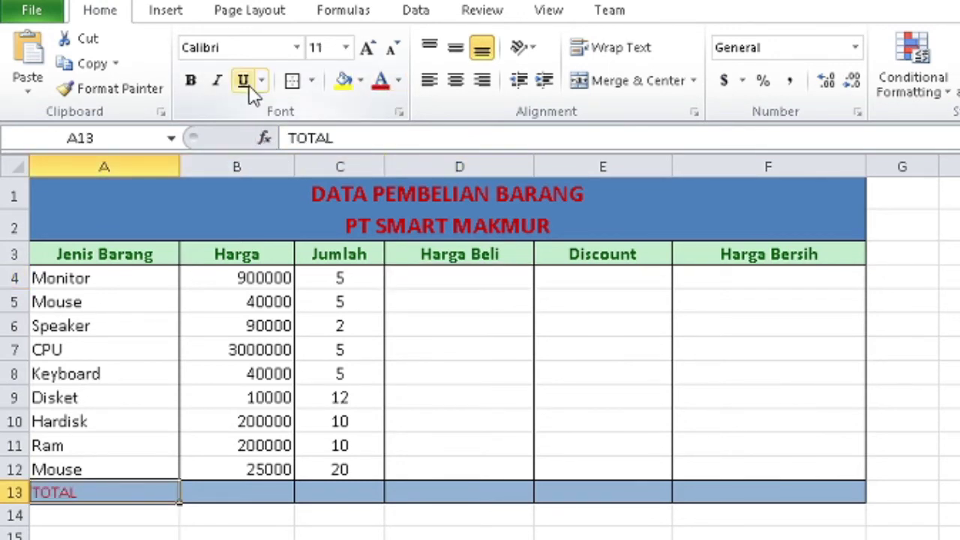
pyautogui.click(190, 81)
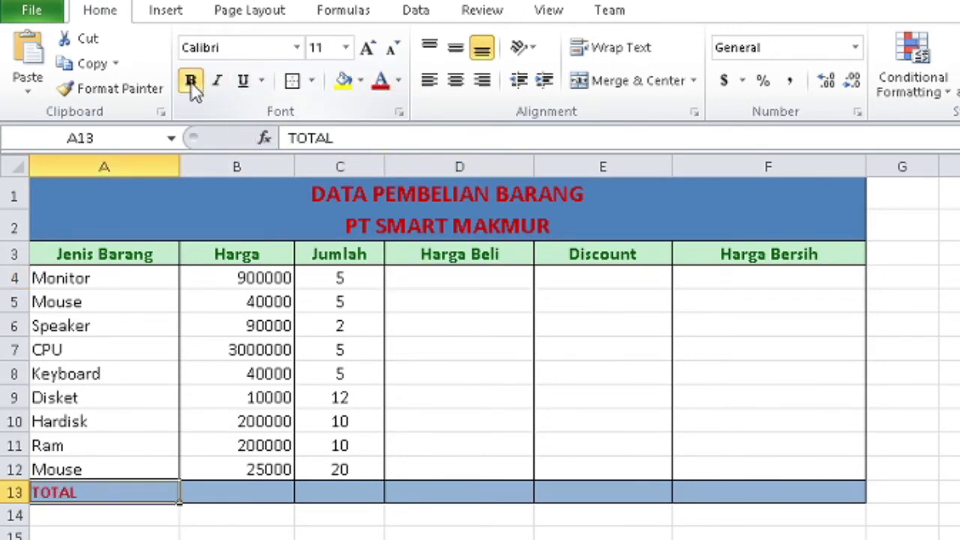
pyautogui.click(419, 276)
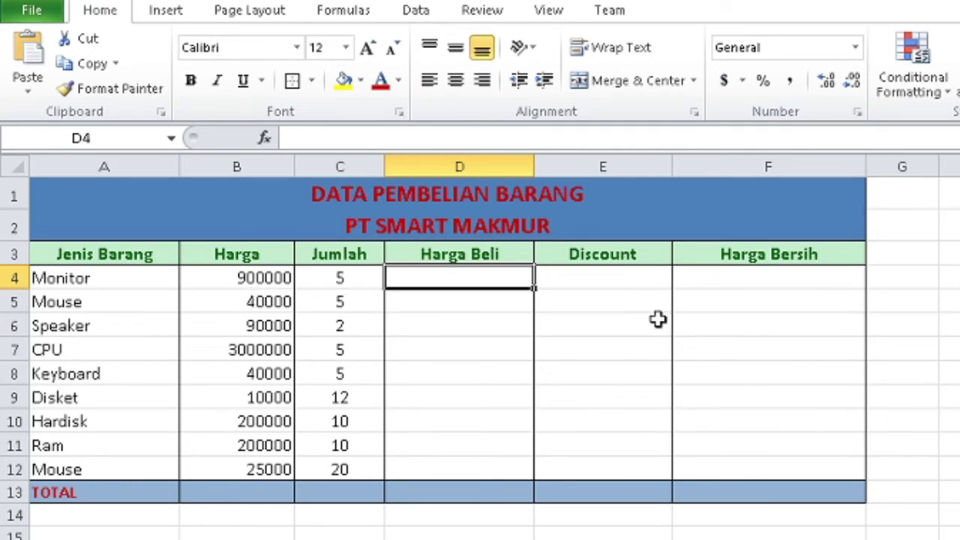
pyautogui.write('=')
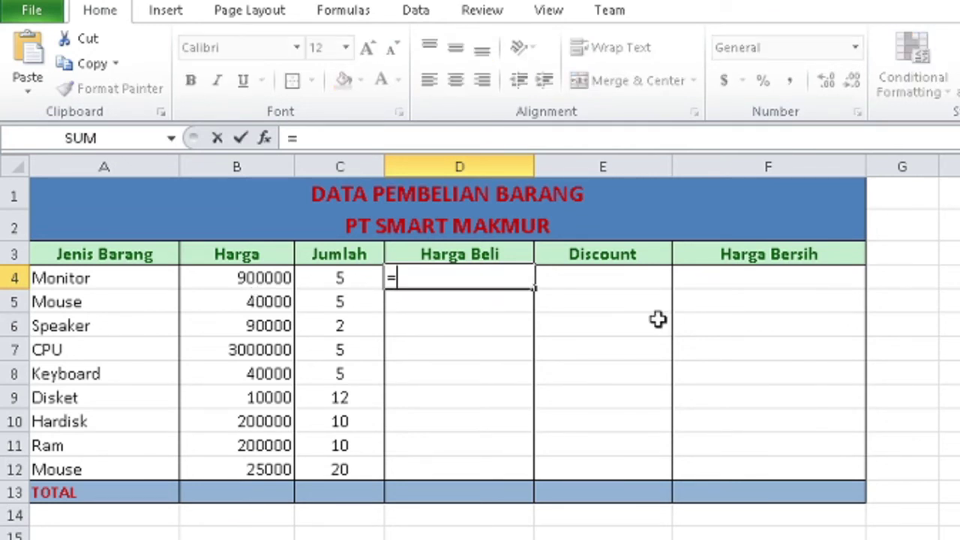
pyautogui.write('SUM(')
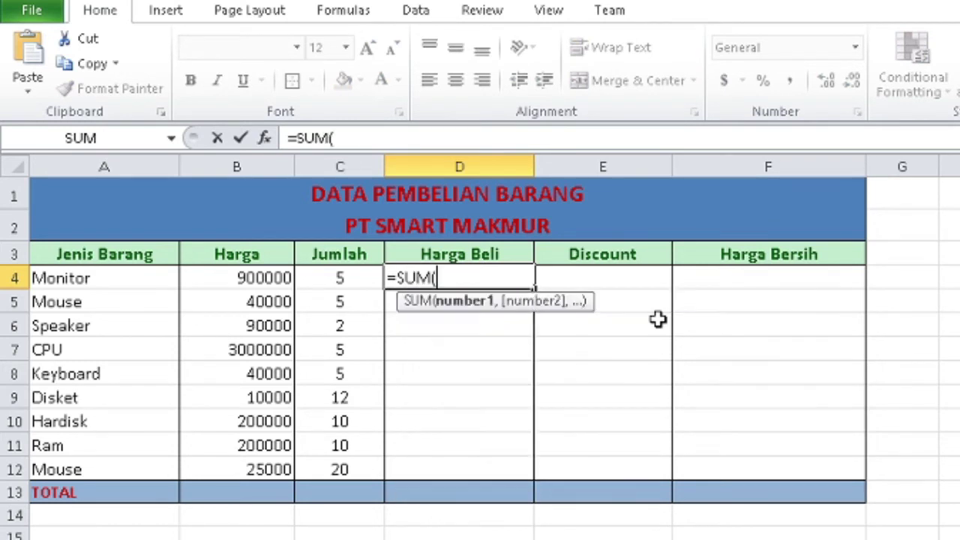
pyautogui.click(256, 275)
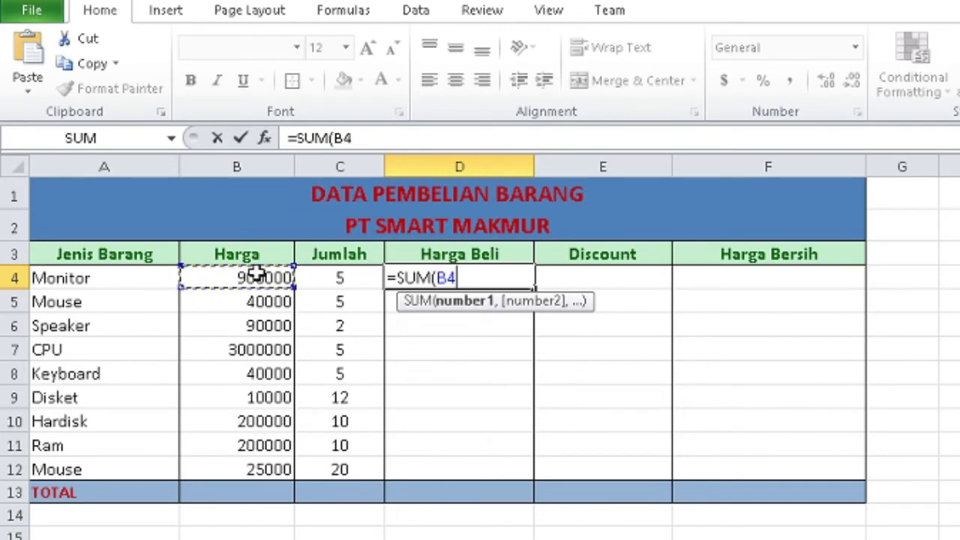
pyautogui.write('*')
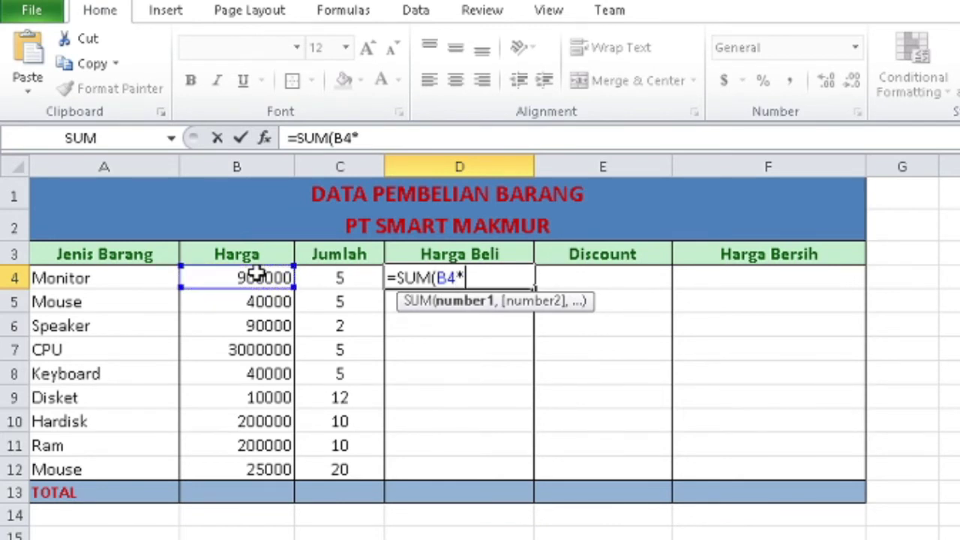
pyautogui.click(345, 278)
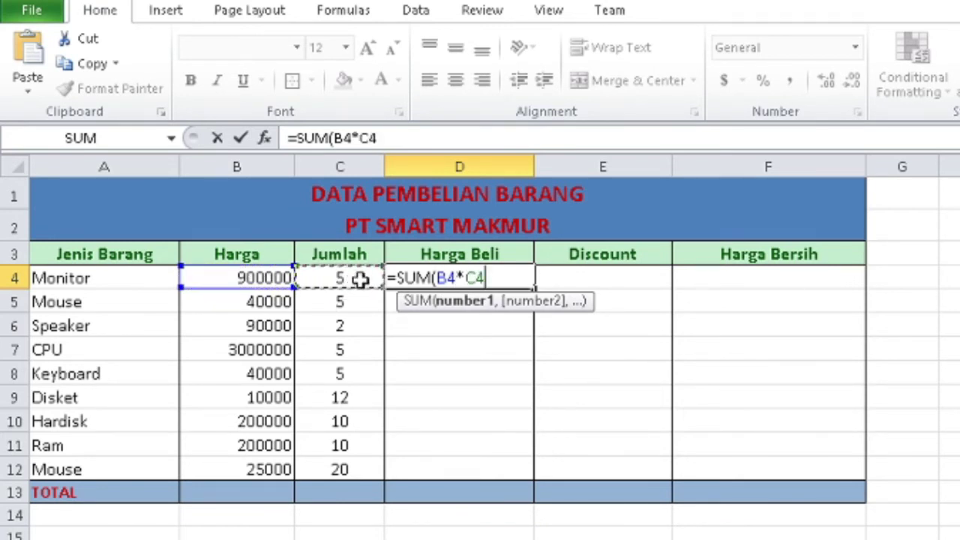
pyautogui.write(')')
pyautogui.press('Return')
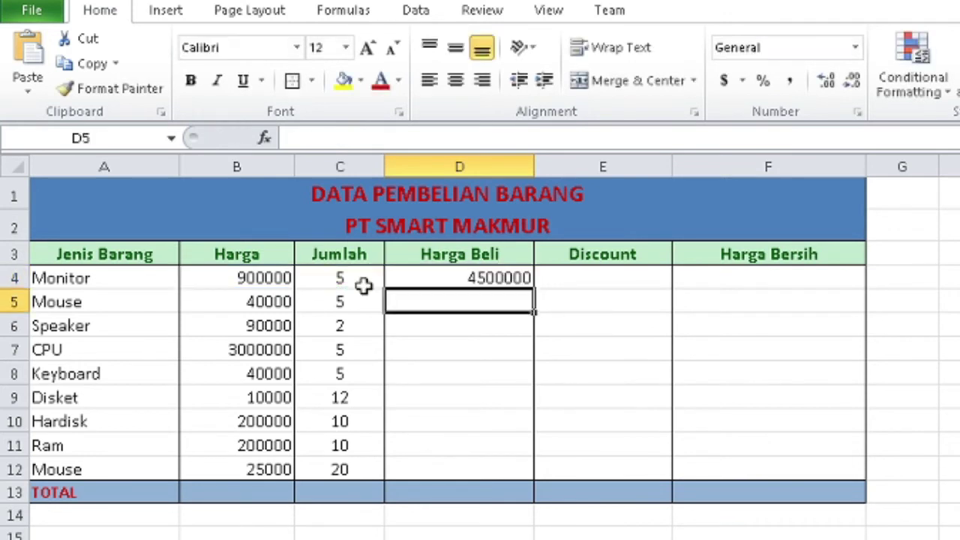
pyautogui.click(474, 273)
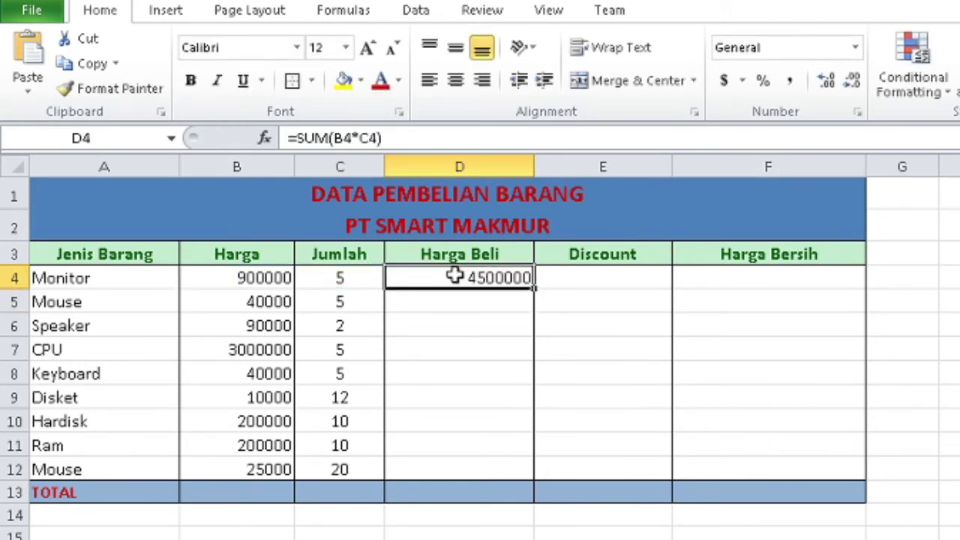
pyautogui.click(423, 293)
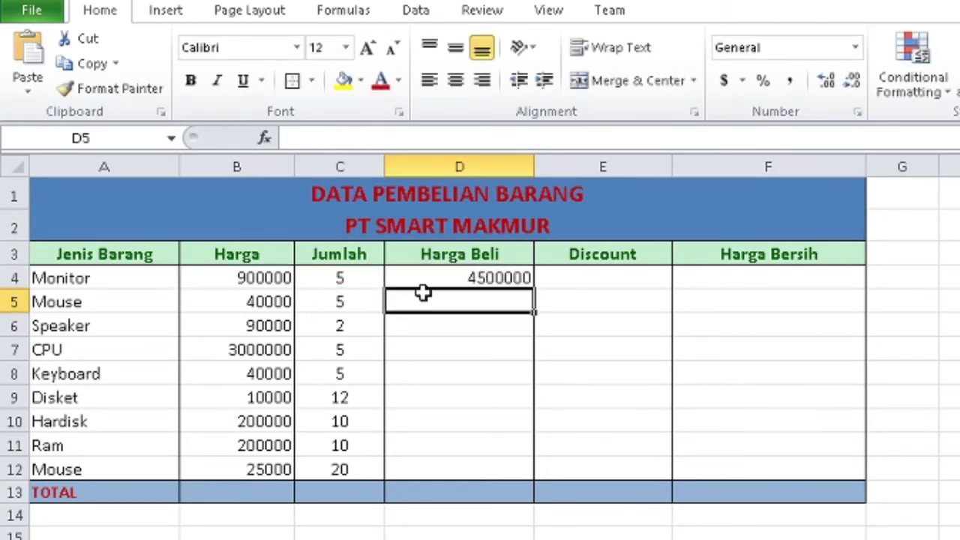
pyautogui.write('=SUM')
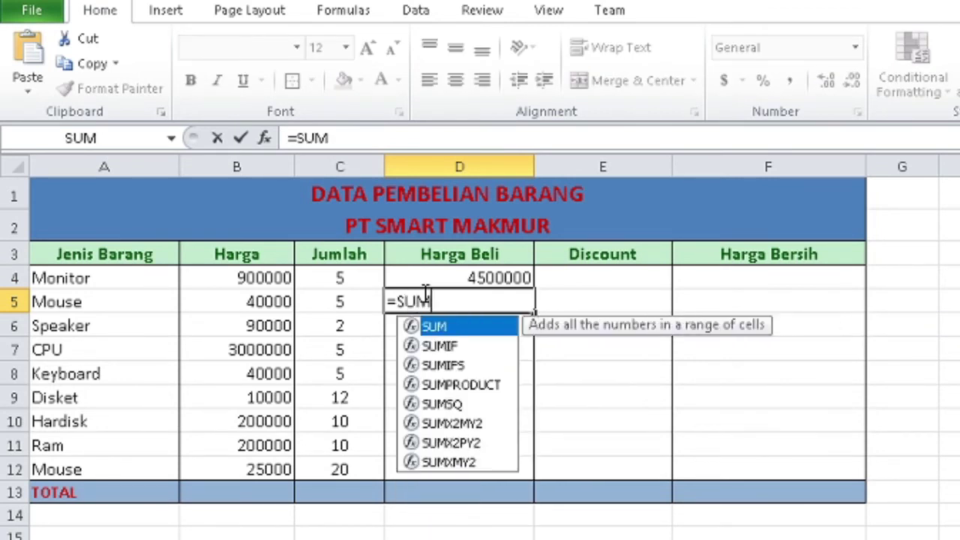
pyautogui.write('(')
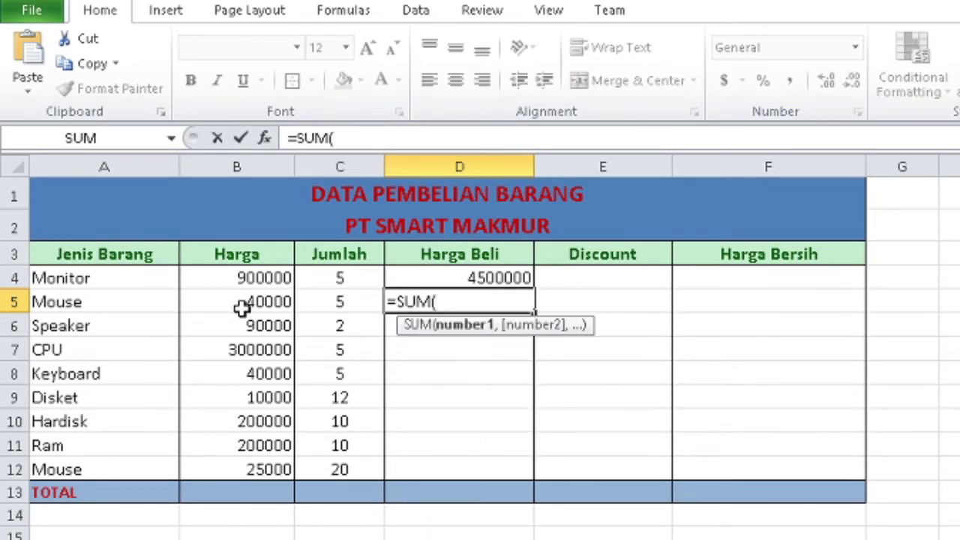
pyautogui.click(244, 302)
pyautogui.write('*')
pyautogui.click(343, 303)
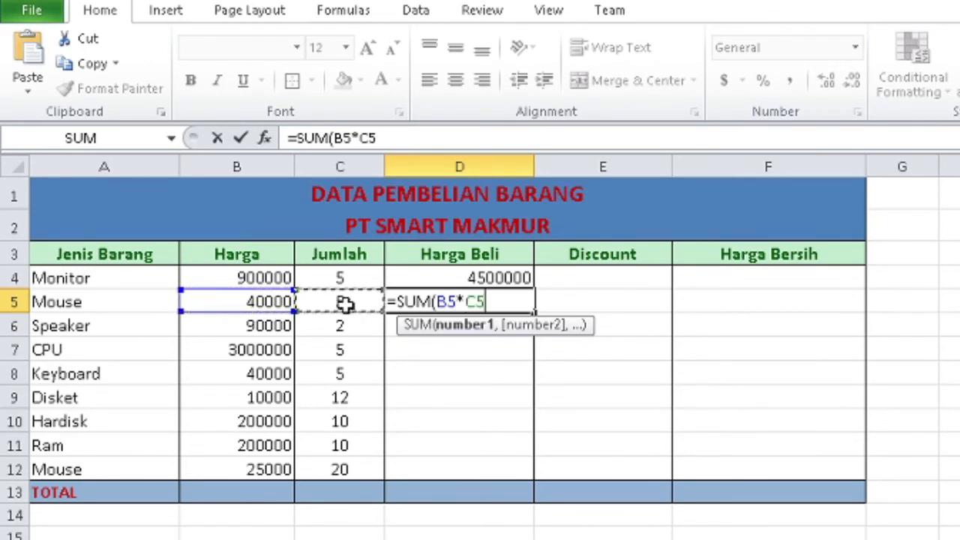
pyautogui.write(')')
pyautogui.press('Return')
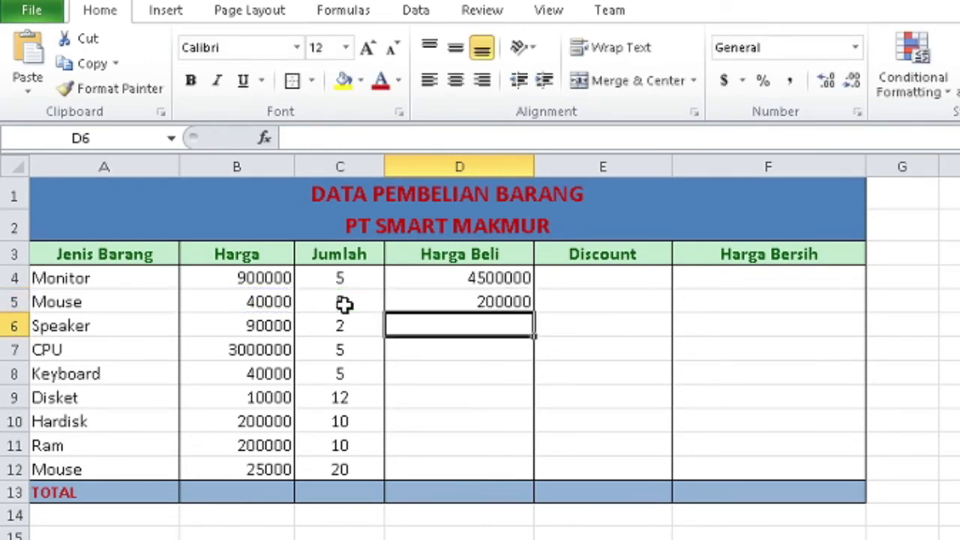
pyautogui.click(465, 302)
pyautogui.click(492, 278)
pyautogui.click(488, 300)
pyautogui.press('BackSpace')
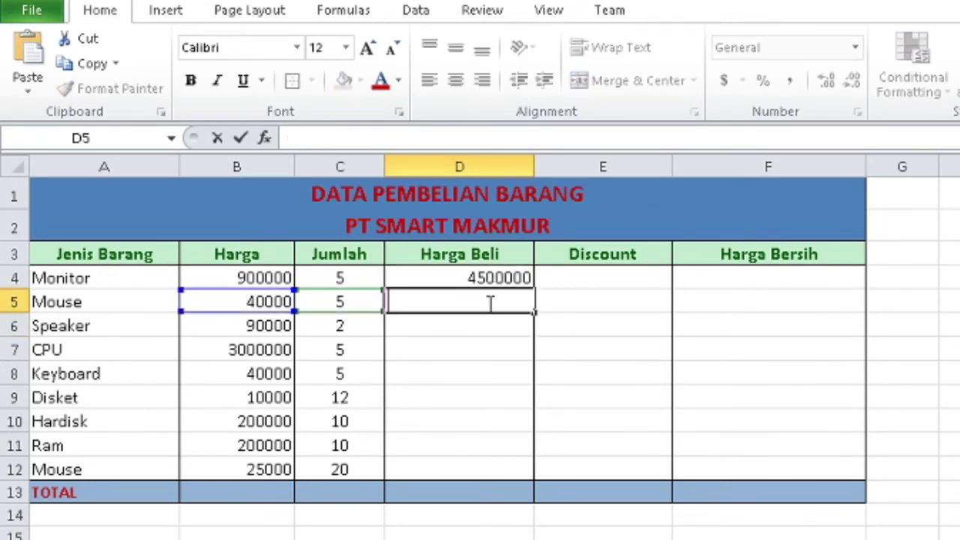
pyautogui.click(482, 272)
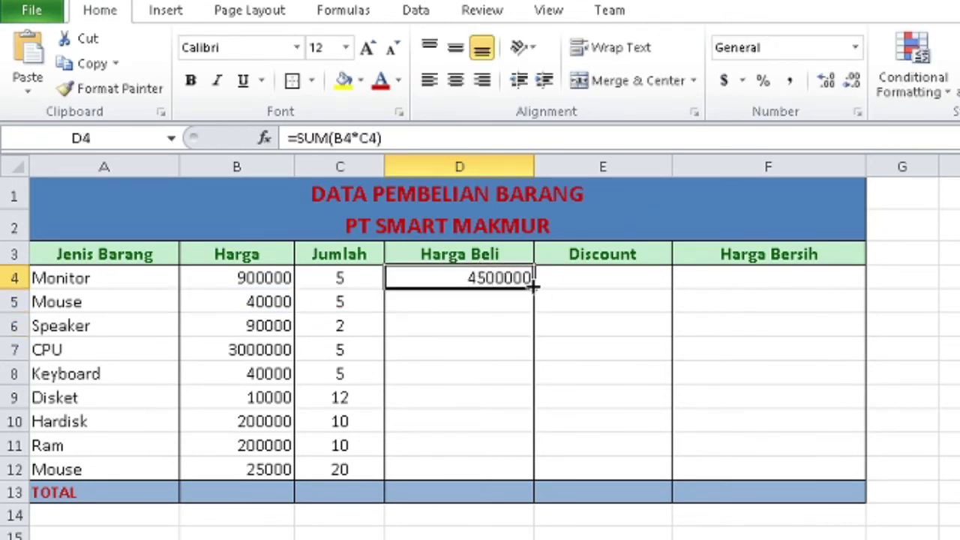
# Fill the Harga Beli formula from D4 down through D12.
pyautogui.moveTo(518, 274); pyautogui.dragTo(502, 381)
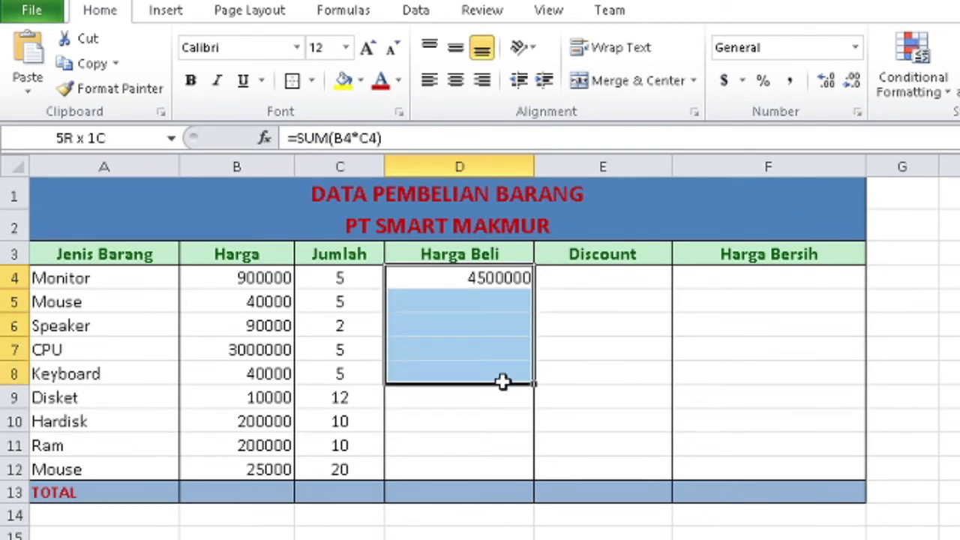
pyautogui.click(582, 322)
pyautogui.click(529, 278)
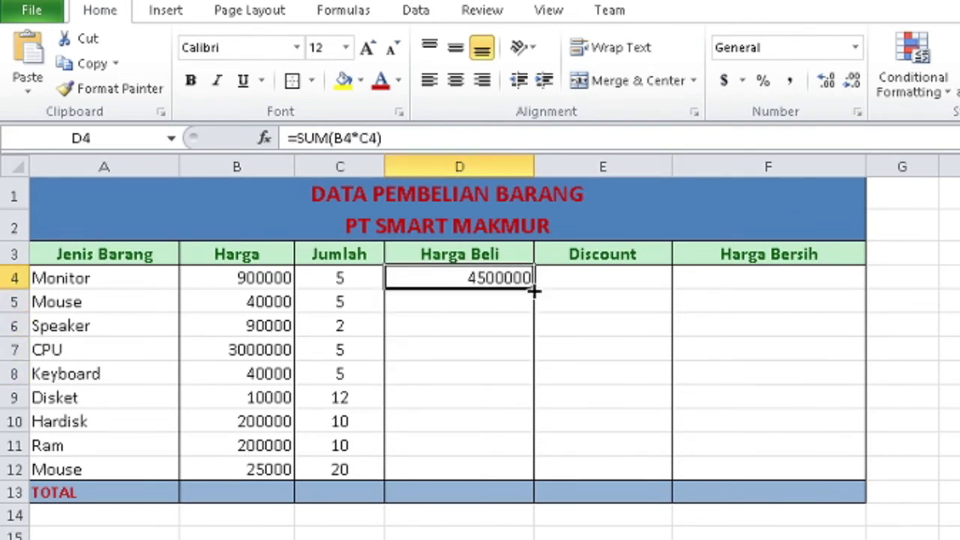
pyautogui.moveTo(534, 290); pyautogui.dragTo(502, 478)
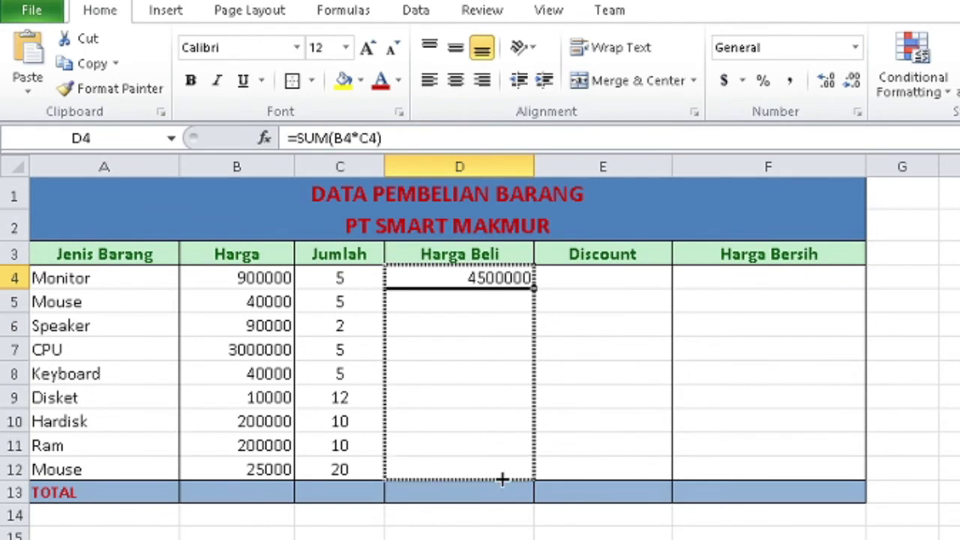
pyautogui.click(602, 388)
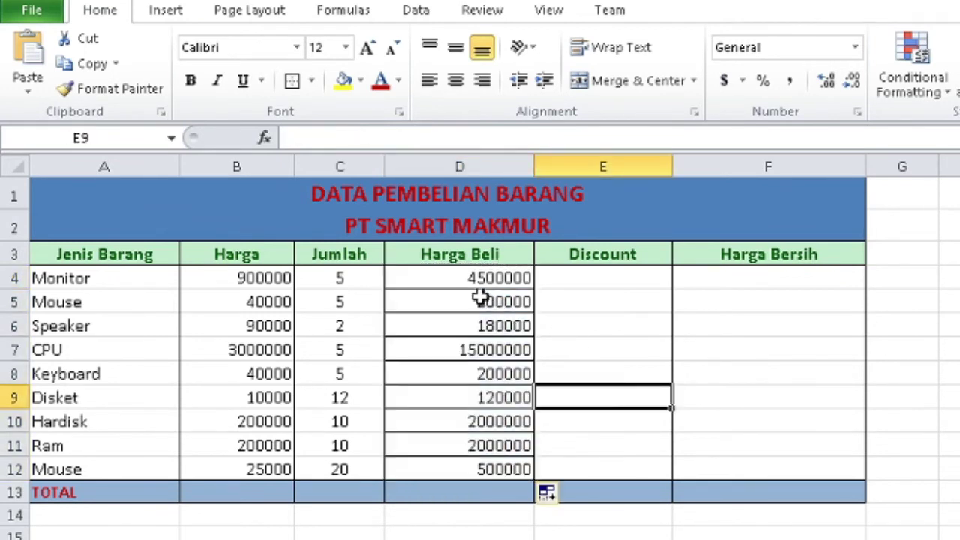
# Remove all borders from the Harga Beli cells D4:D12.
pyautogui.moveTo(470, 277); pyautogui.dragTo(439, 467)
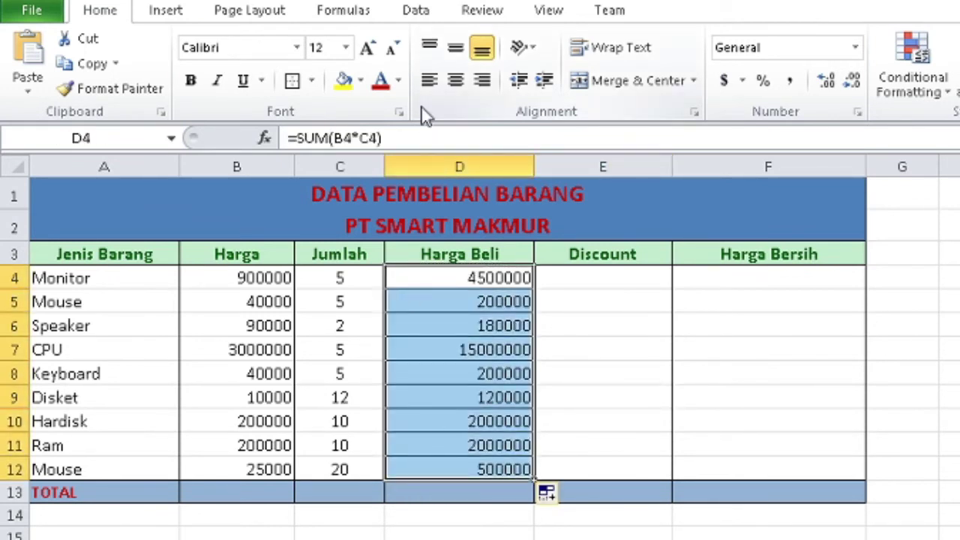
pyautogui.click(312, 82)
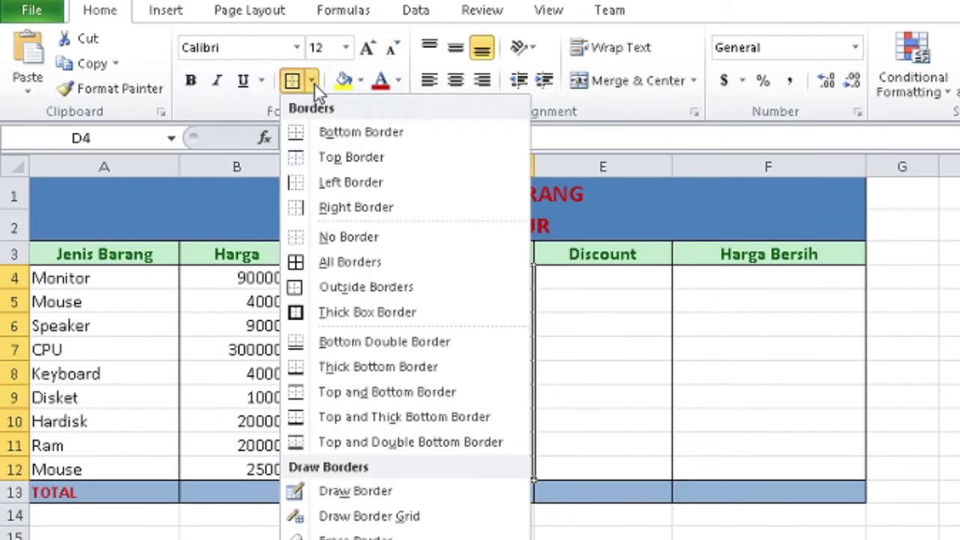
pyautogui.click(337, 236)
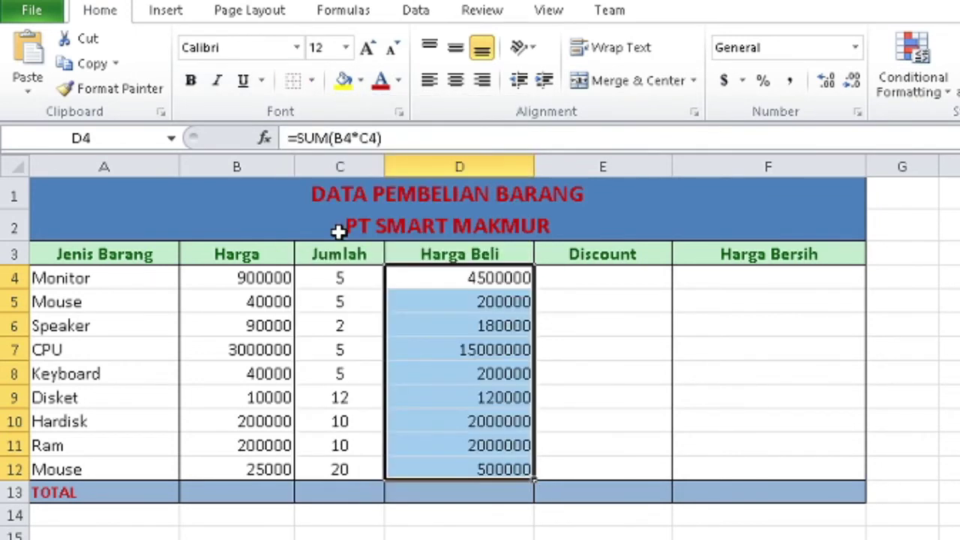
pyautogui.click(730, 390)
# Put an outside border around Harga Beli cells D4:D13.
pyautogui.moveTo(446, 275); pyautogui.dragTo(454, 485)
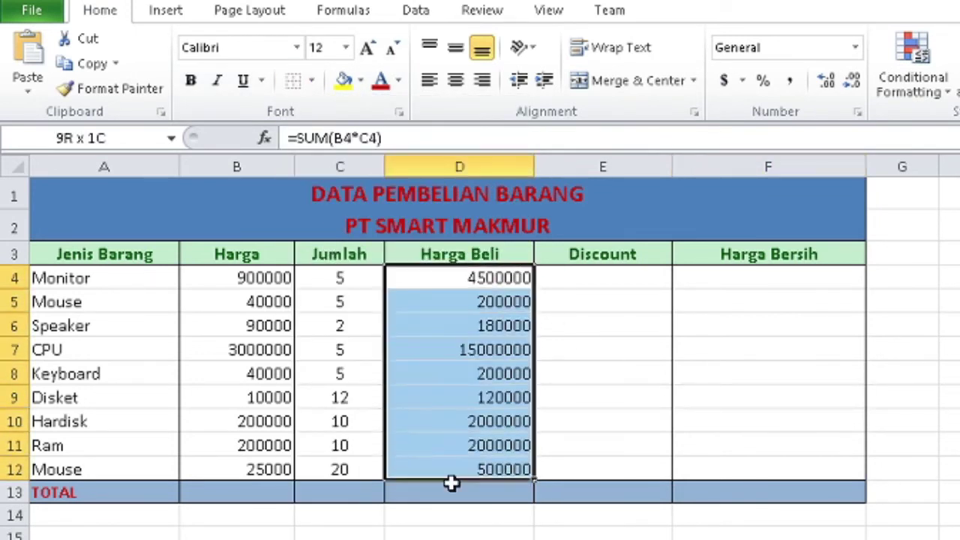
pyautogui.moveTo(454, 485); pyautogui.dragTo(450, 487)
pyautogui.click(310, 83)
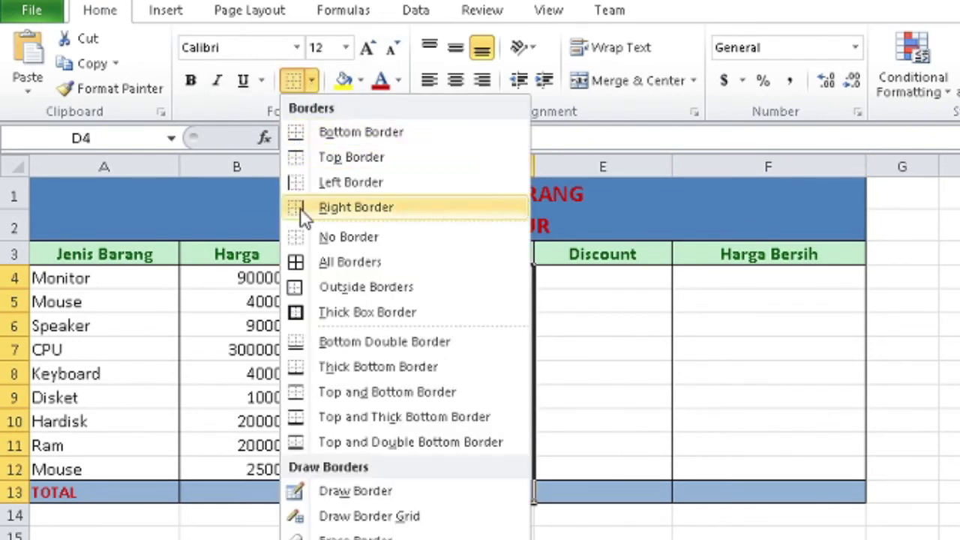
pyautogui.click(328, 286)
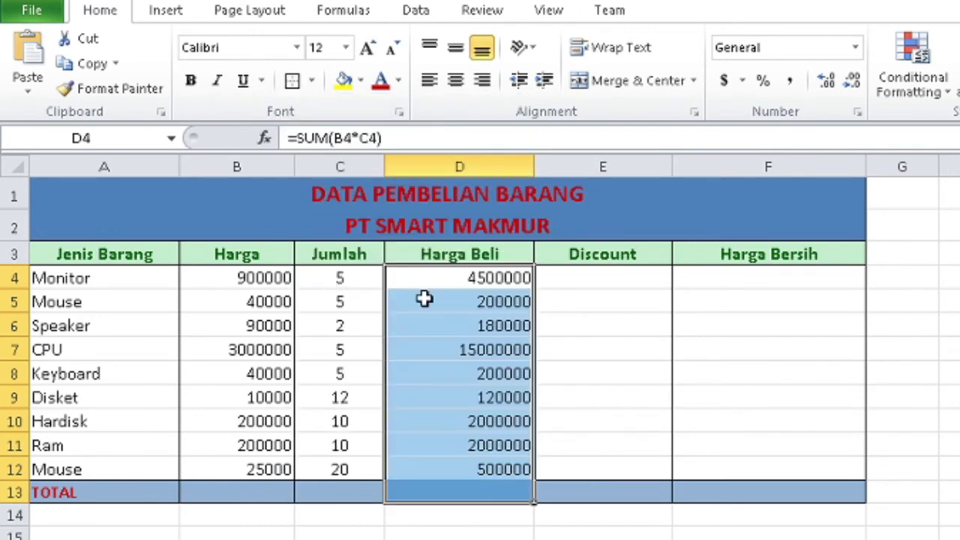
pyautogui.click(581, 300)
# Move the selection to the first Discount cell E4.
pyautogui.click(591, 279)
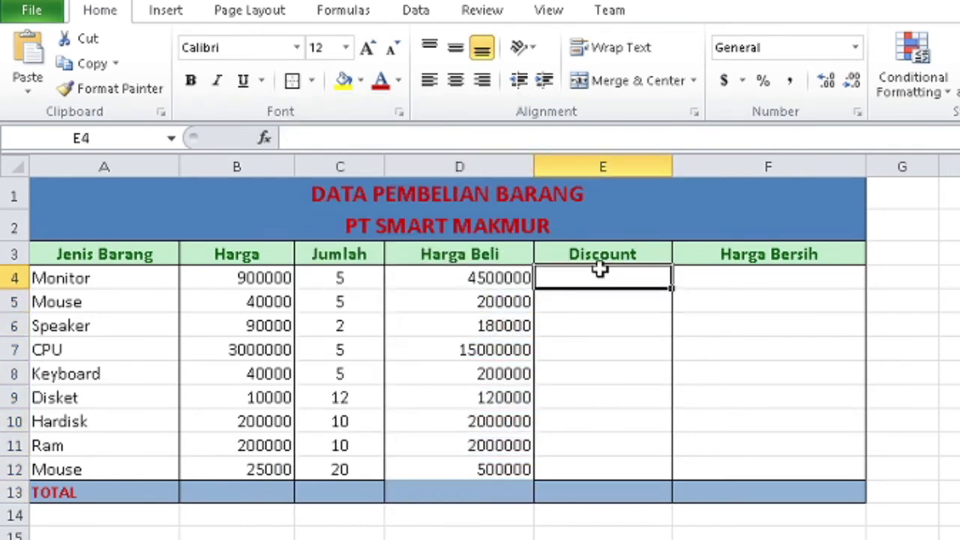
pyautogui.click(438, 496)
pyautogui.click(291, 80)
pyautogui.click(634, 375)
pyautogui.click(597, 278)
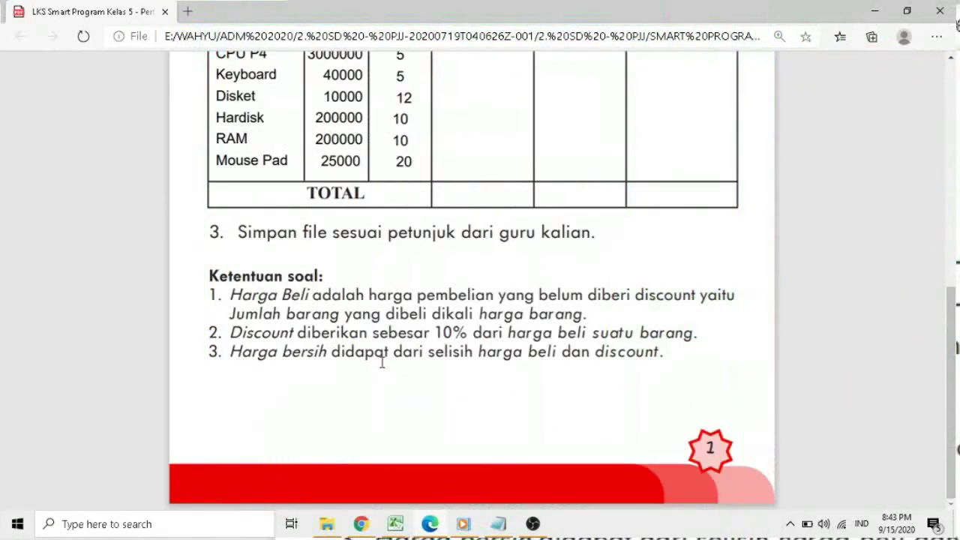
# Highlight '10%' in the PDF's discount rule and return to Excel.
pyautogui.moveTo(435, 332)
pyautogui.mouseDown()
pyautogui.moveTo(493, 332)
pyautogui.moveTo(465, 332)
pyautogui.mouseUp()
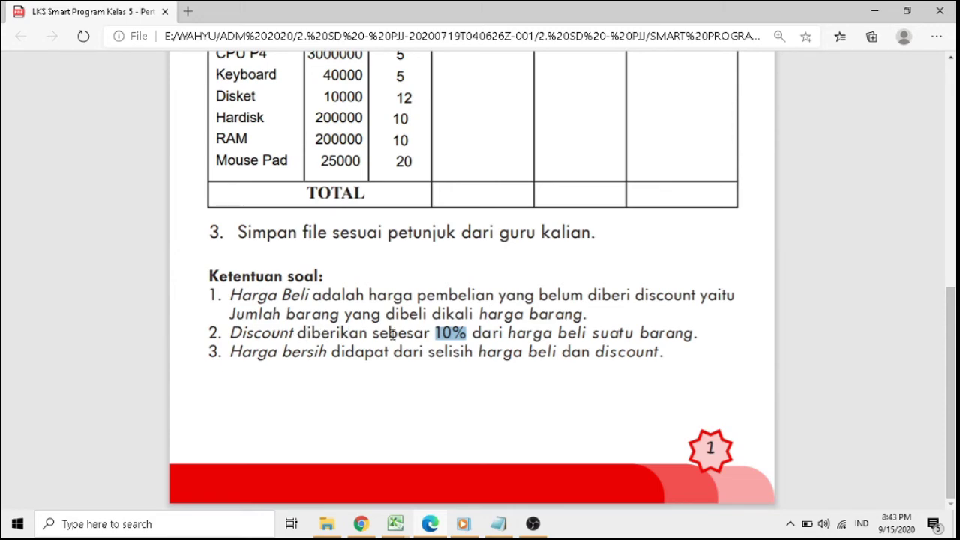
pyautogui.click(500, 525)
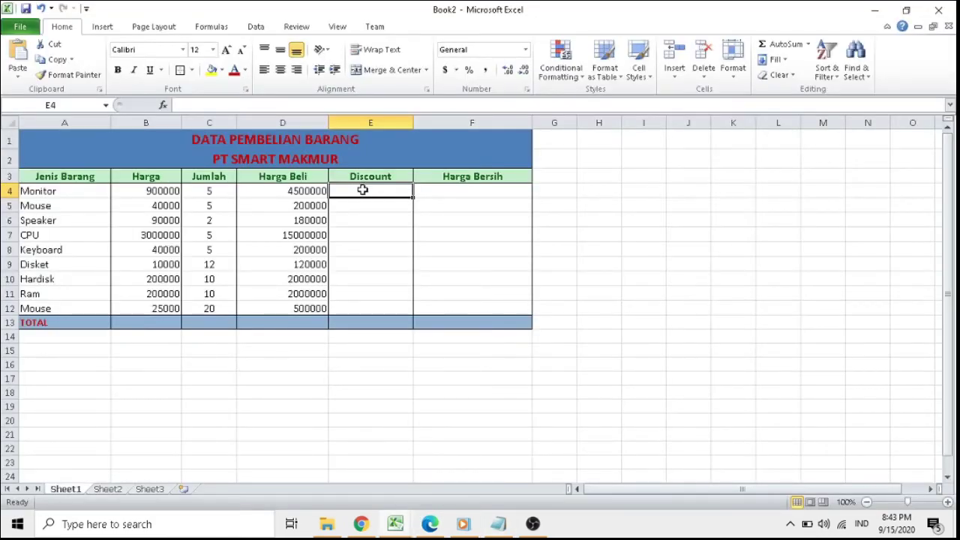
# Enter =SUM(D4*10%) in E4 for the Monitor discount.
pyautogui.write('=SUM(')
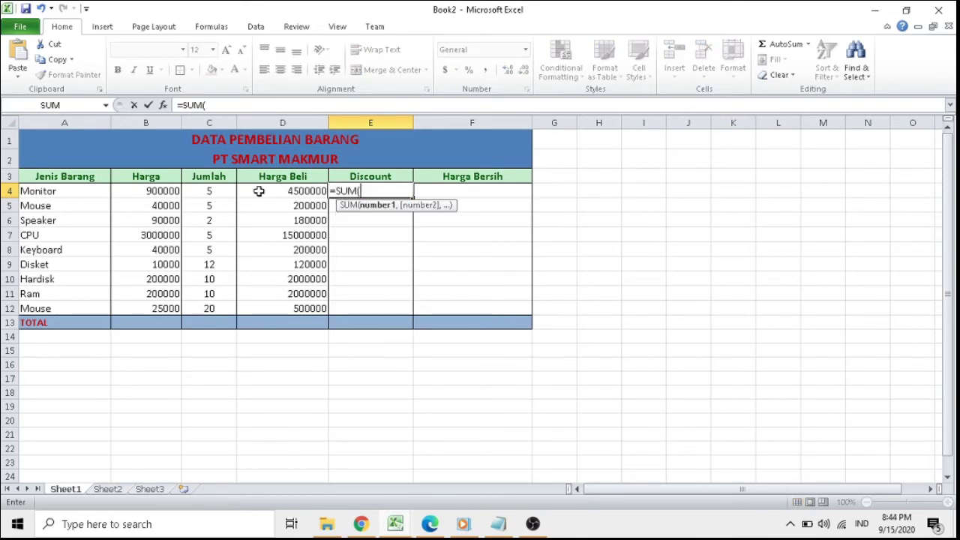
pyautogui.click(285, 191)
pyautogui.write('*10%')
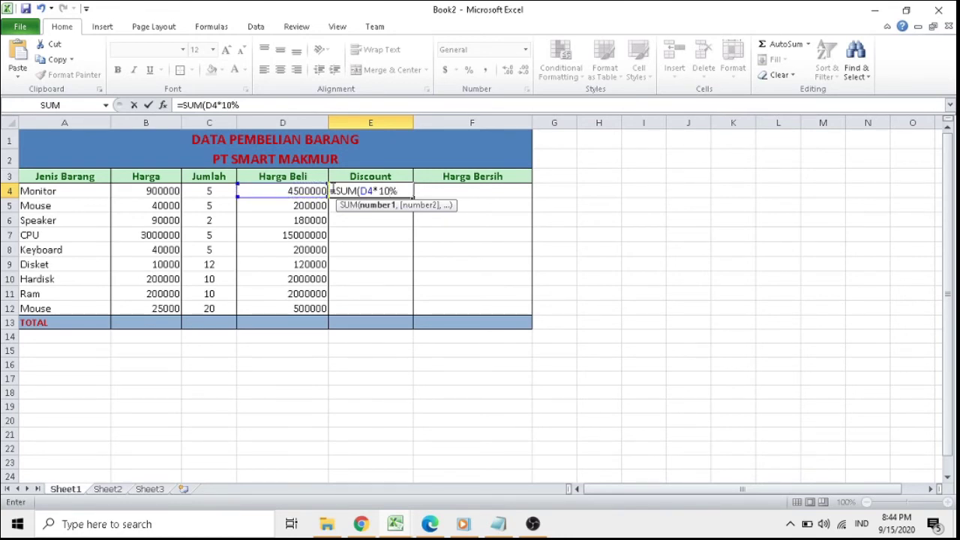
pyautogui.write(')')
pyautogui.press('Return')
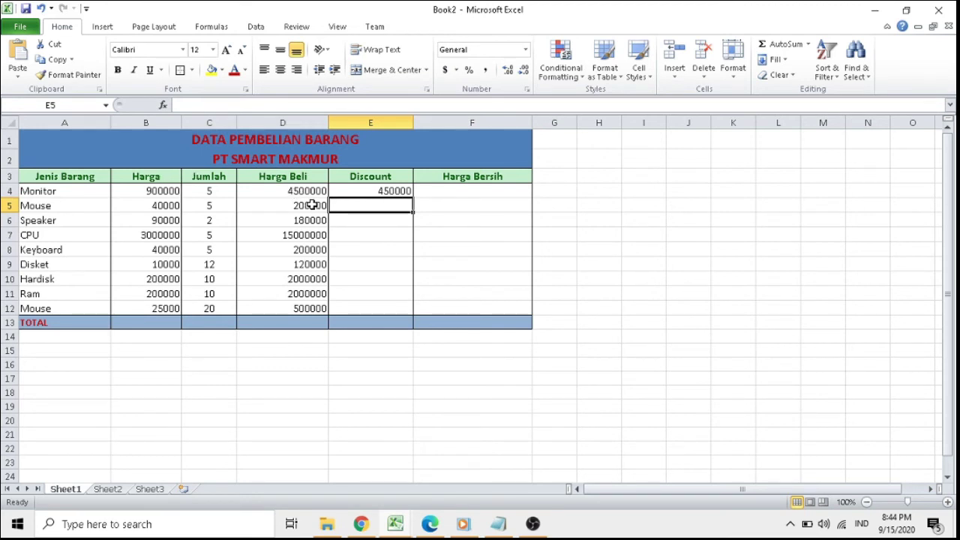
# Enter a Mouse discount formula in E5, mistakenly multiplying D5 by 10.
pyautogui.click(401, 192)
pyautogui.click(382, 205)
pyautogui.write('=S')
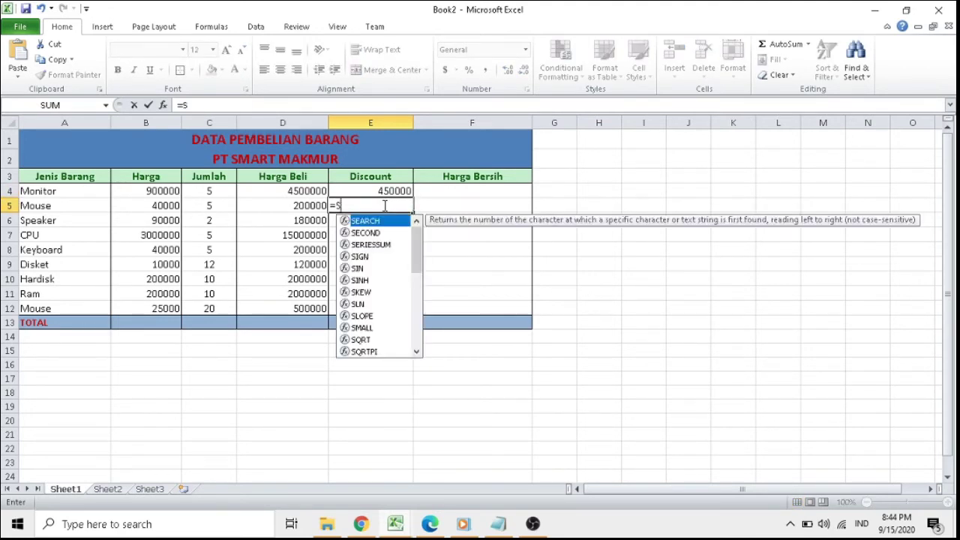
pyautogui.write('UM(')
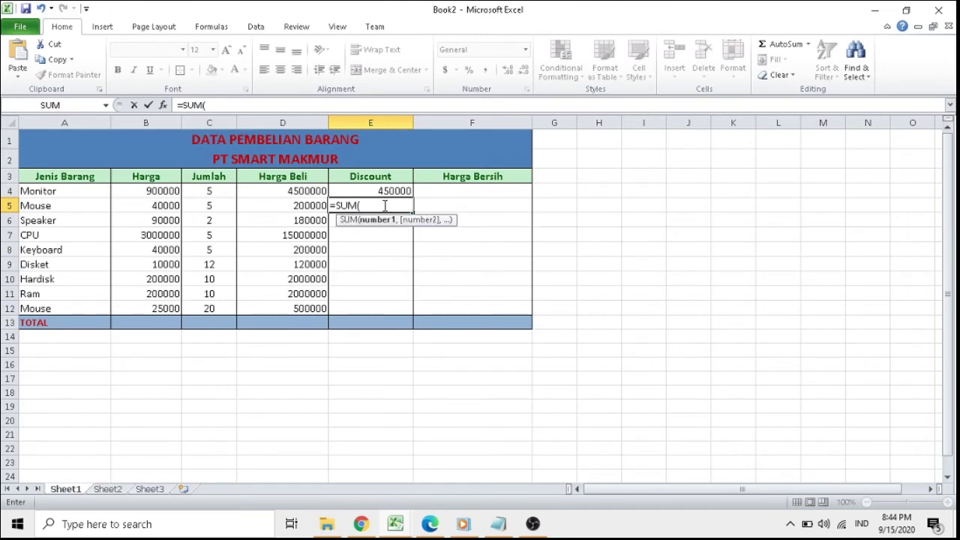
pyautogui.click(306, 207)
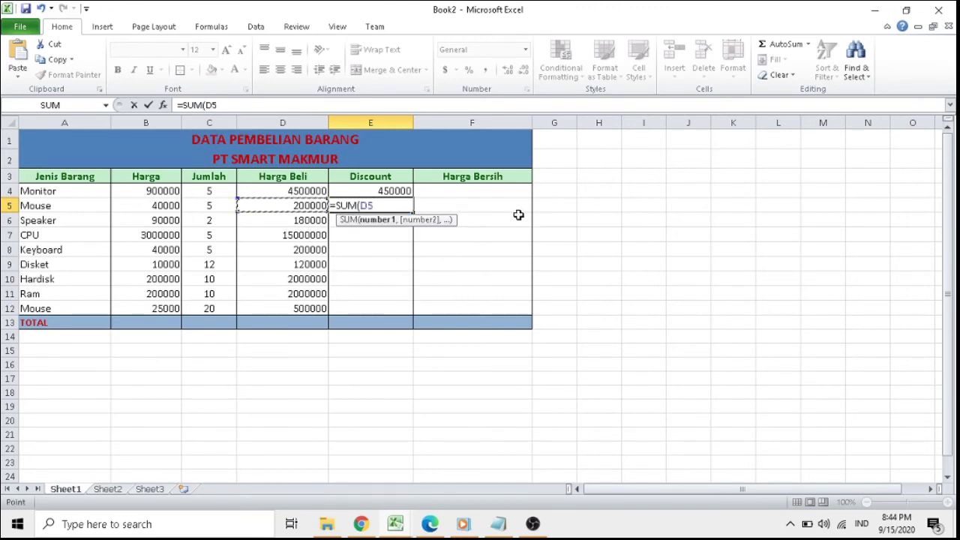
pyautogui.write('*105')
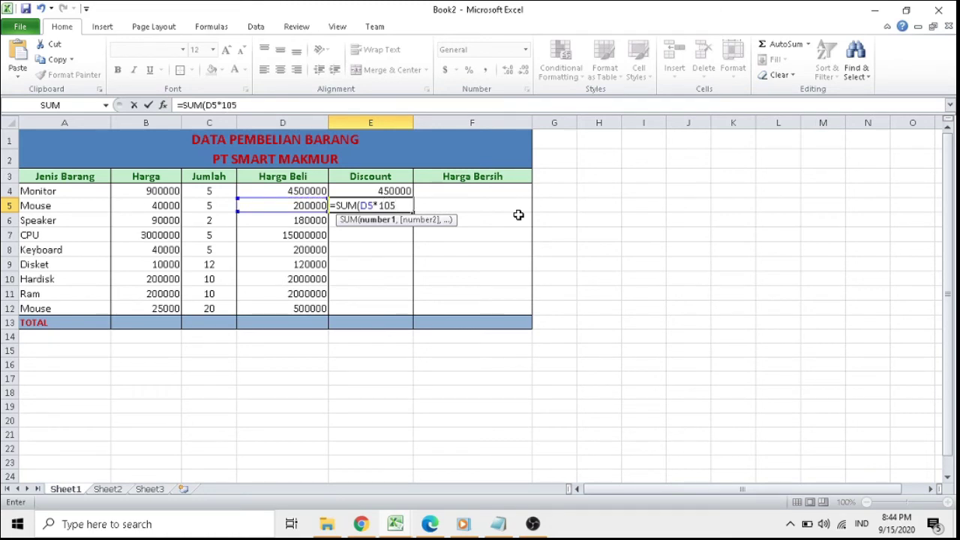
pyautogui.press('Return')
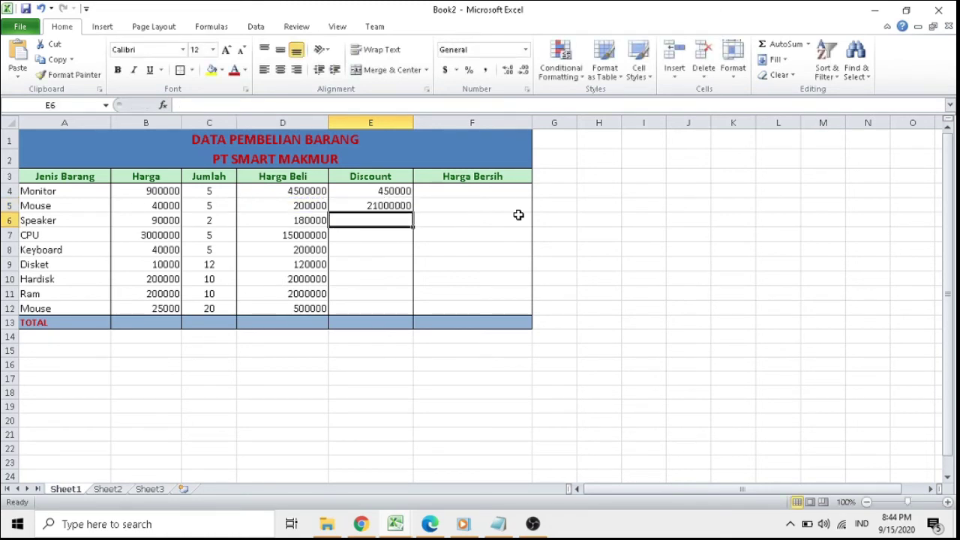
# Replace E5 with =SUM(D5*10%), giving the Mouse discount of 20000.
pyautogui.click(379, 206)
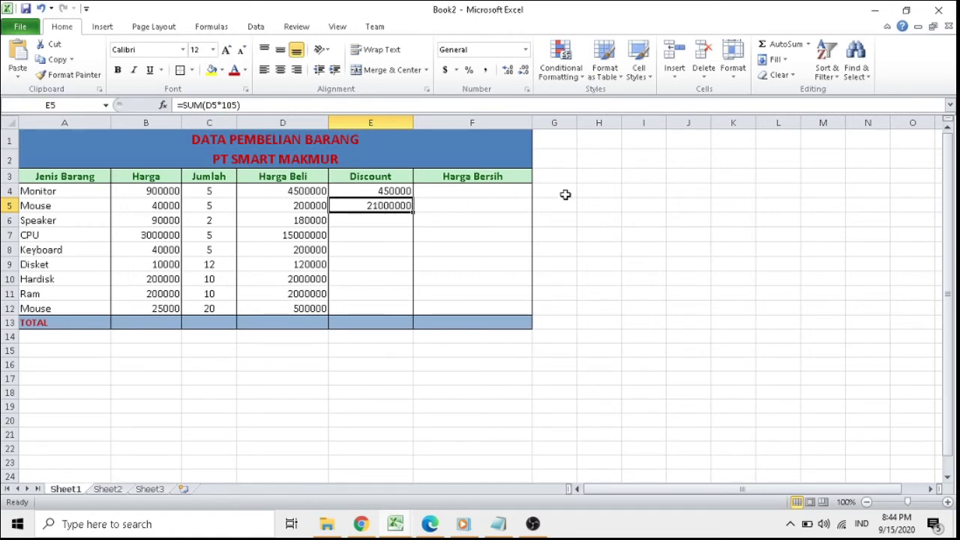
pyautogui.press('BackSpace')
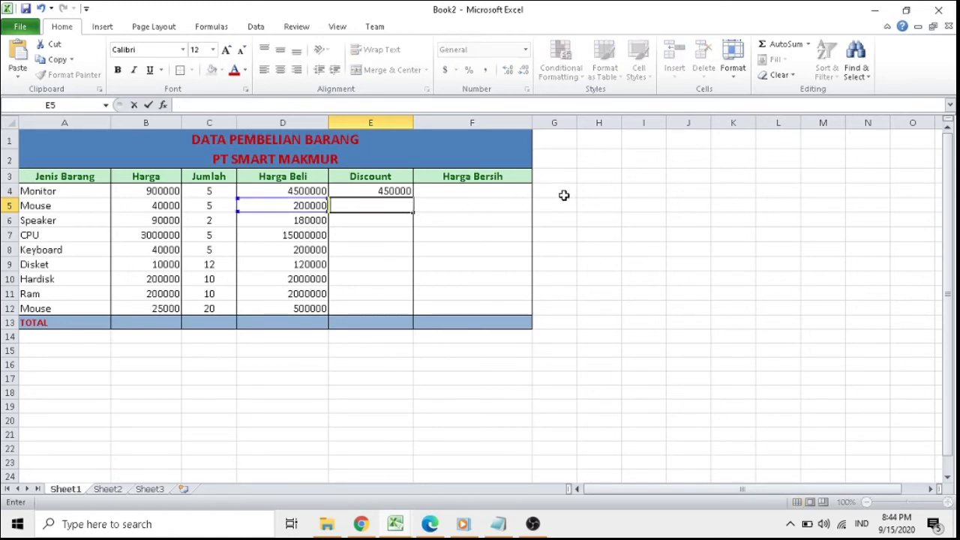
pyautogui.write('=SUM(')
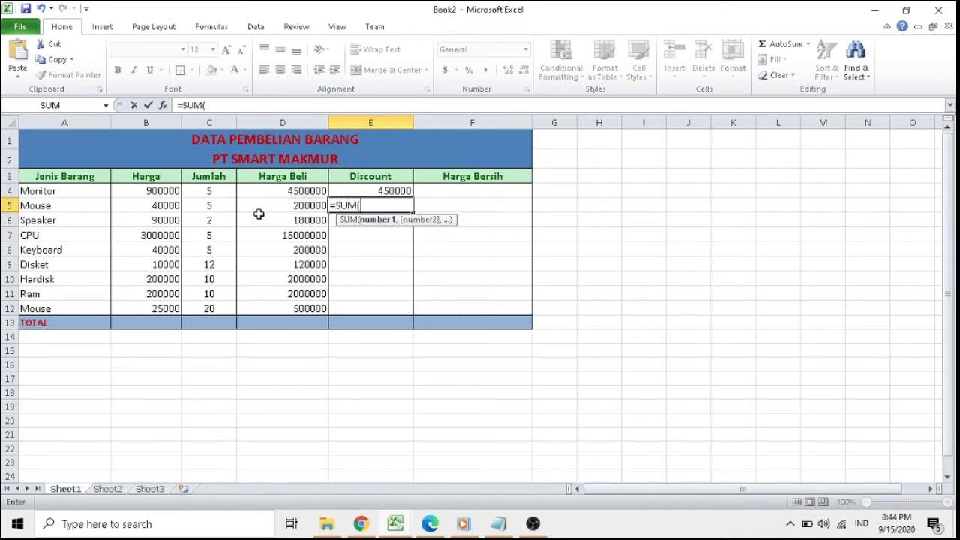
pyautogui.click(300, 206)
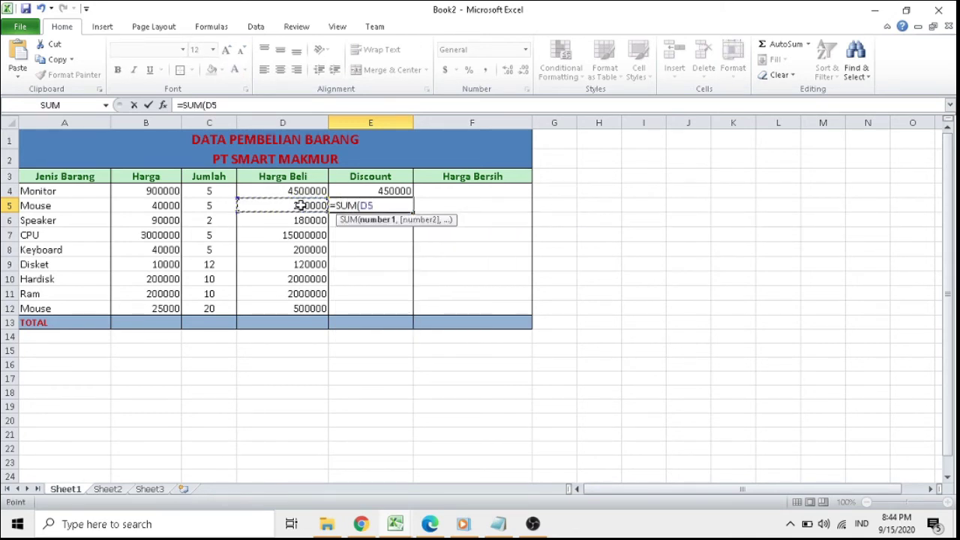
pyautogui.write('*10')
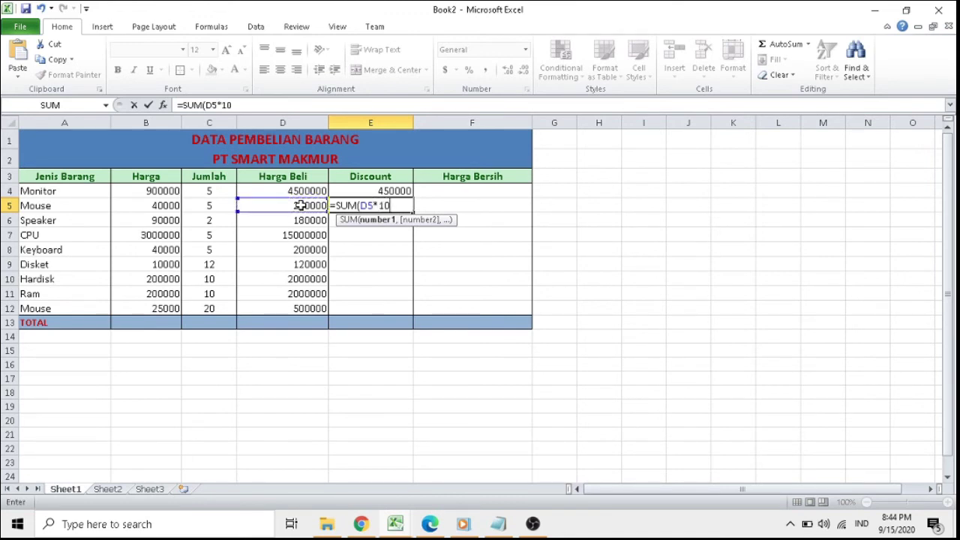
pyautogui.write('%)')
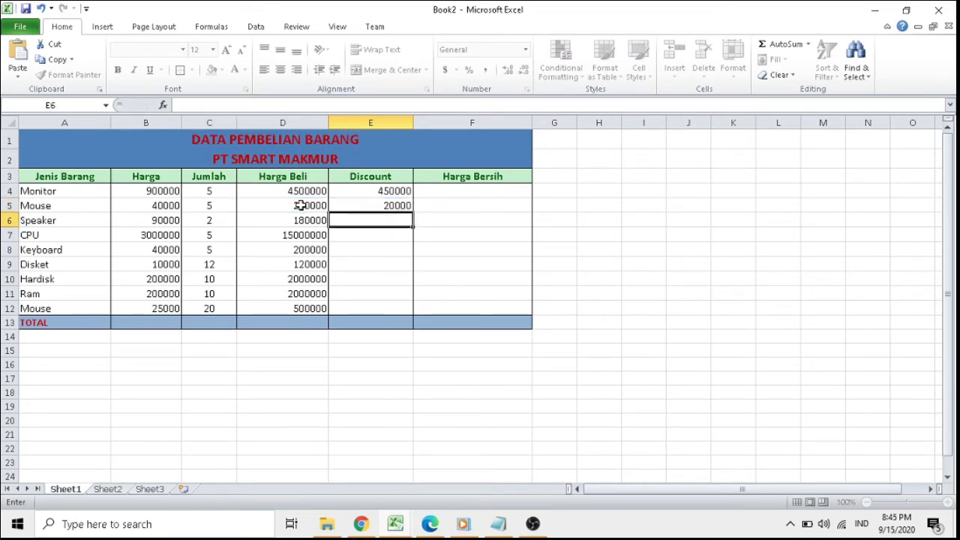
pyautogui.press('Return')
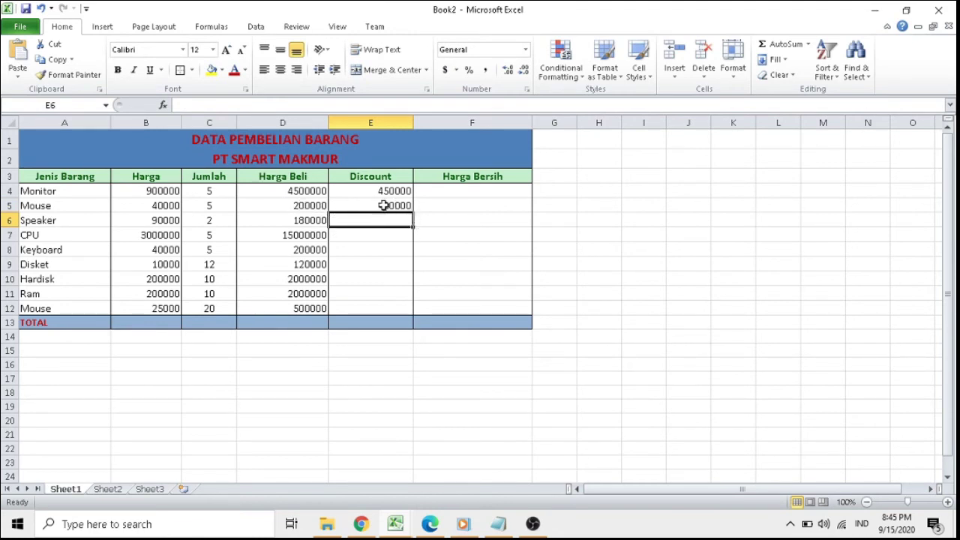
pyautogui.click(384, 206)
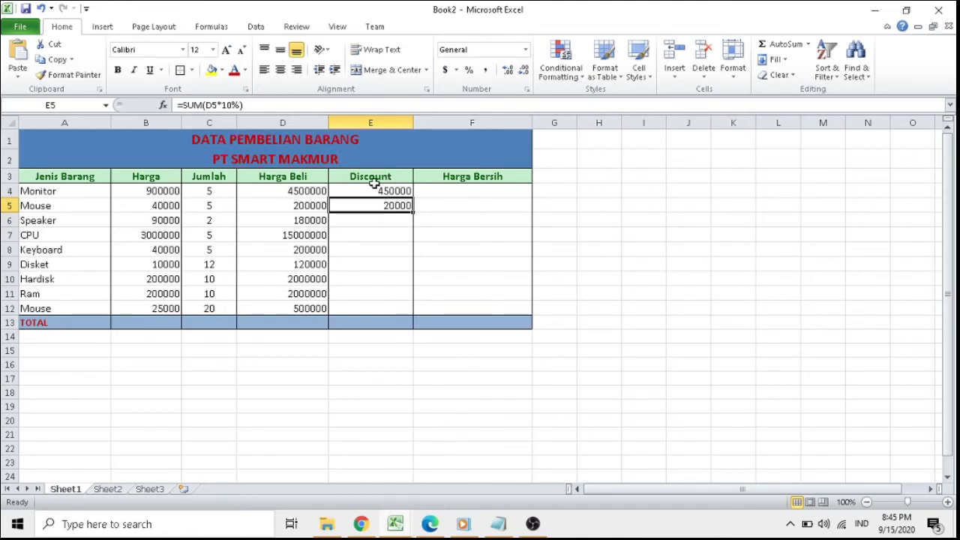
# Rename the E3 header to 'Discount 10%'.
pyautogui.doubleClick(390, 179)
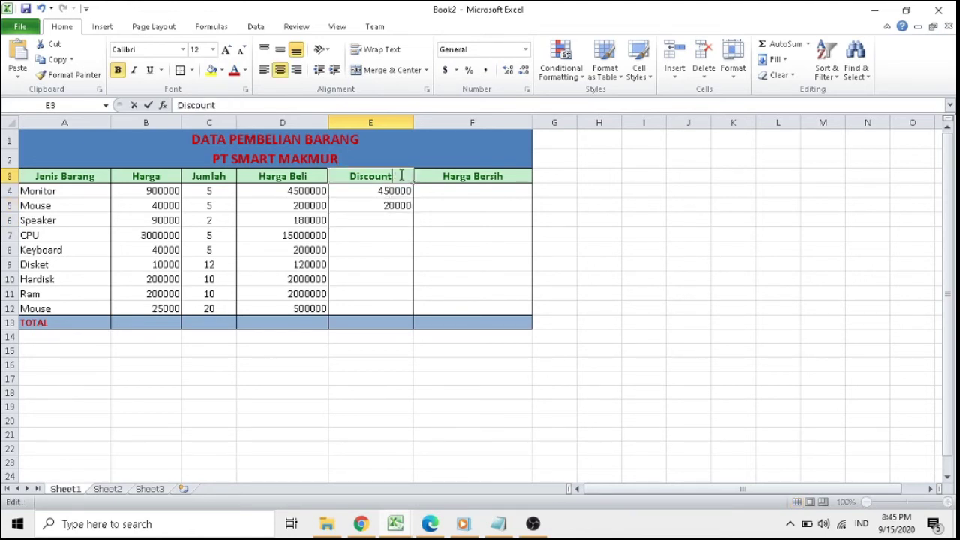
pyautogui.write('10%')
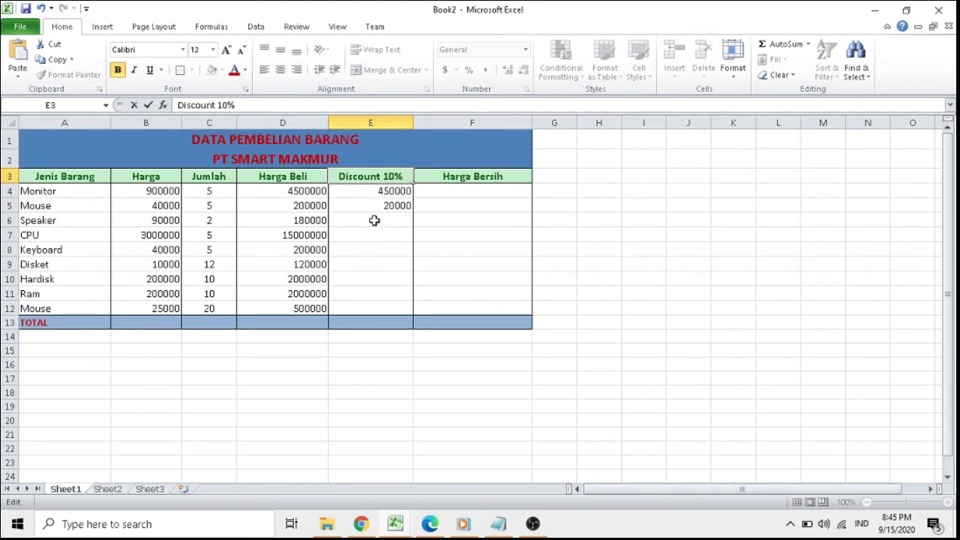
pyautogui.click(373, 219)
# Copy the E5 discount formula down through E12 and check the results.
pyautogui.click(390, 206)
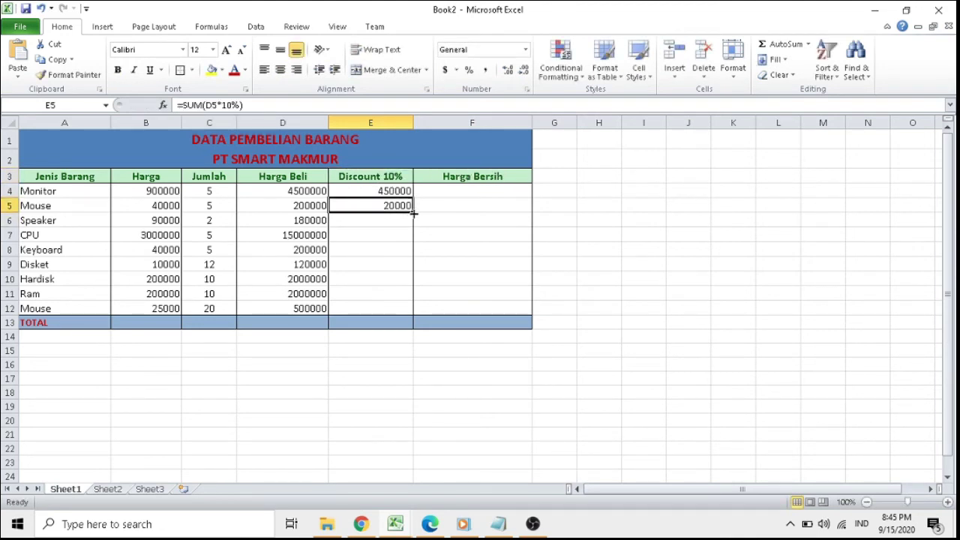
pyautogui.moveTo(413, 212); pyautogui.dragTo(409, 314)
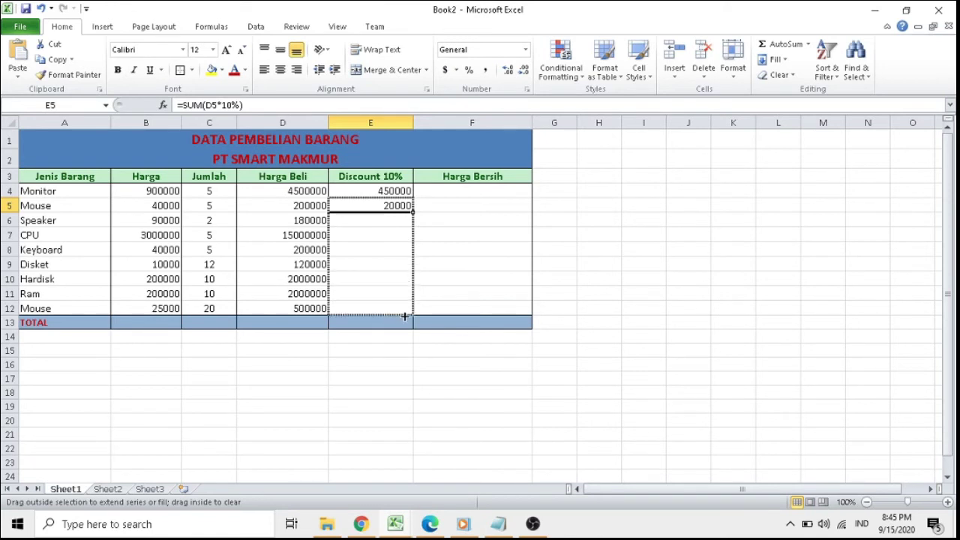
pyautogui.click(425, 237)
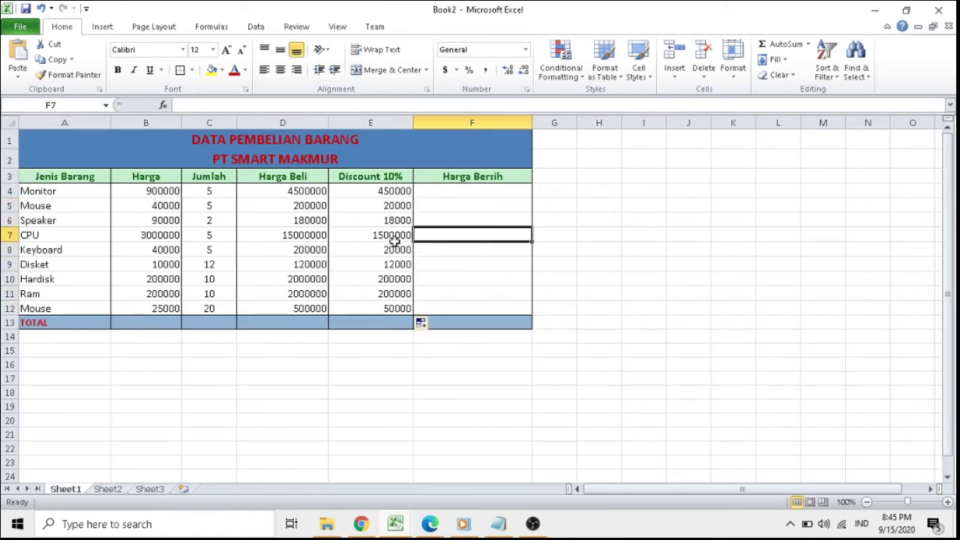
pyautogui.click(297, 240)
pyautogui.click(384, 232)
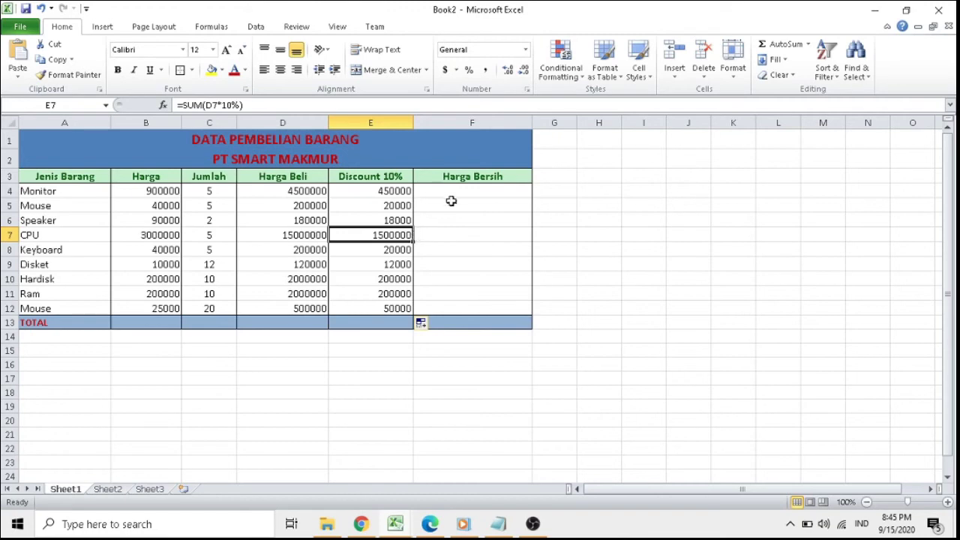
pyautogui.click(454, 191)
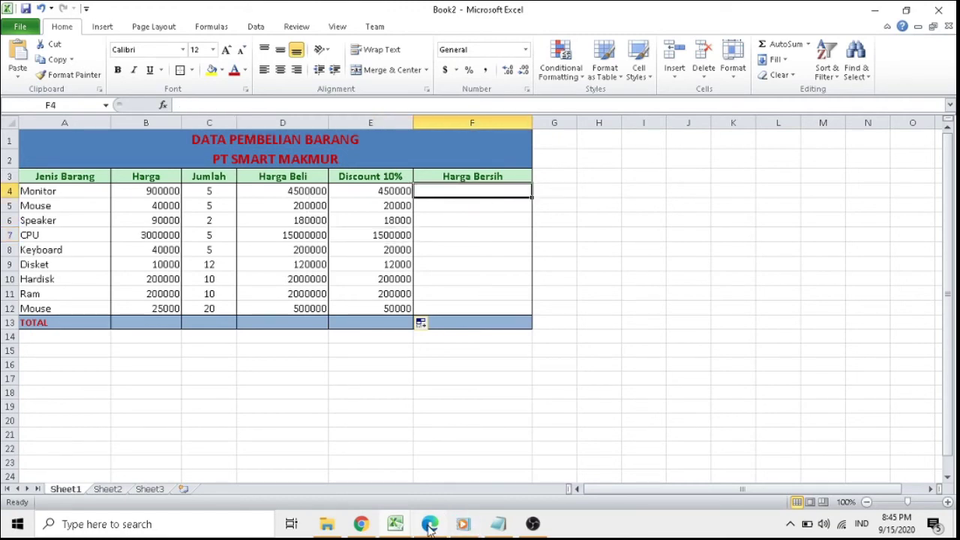
pyautogui.click(461, 523)
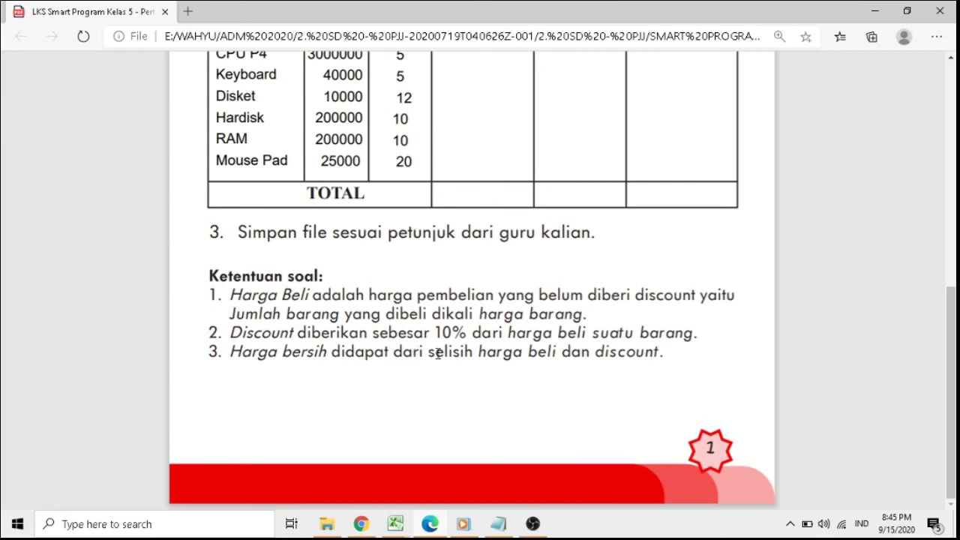
# Read the PDF's Harga bersih rule, then return to the Book2 workbook.
pyautogui.moveTo(465, 351); pyautogui.dragTo(570, 353)
pyautogui.click(637, 365)
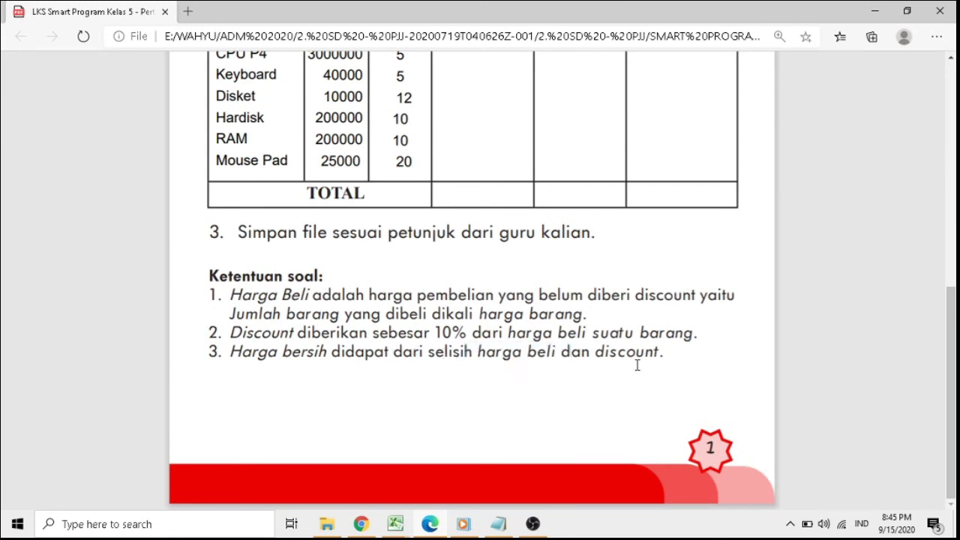
pyautogui.click(532, 523)
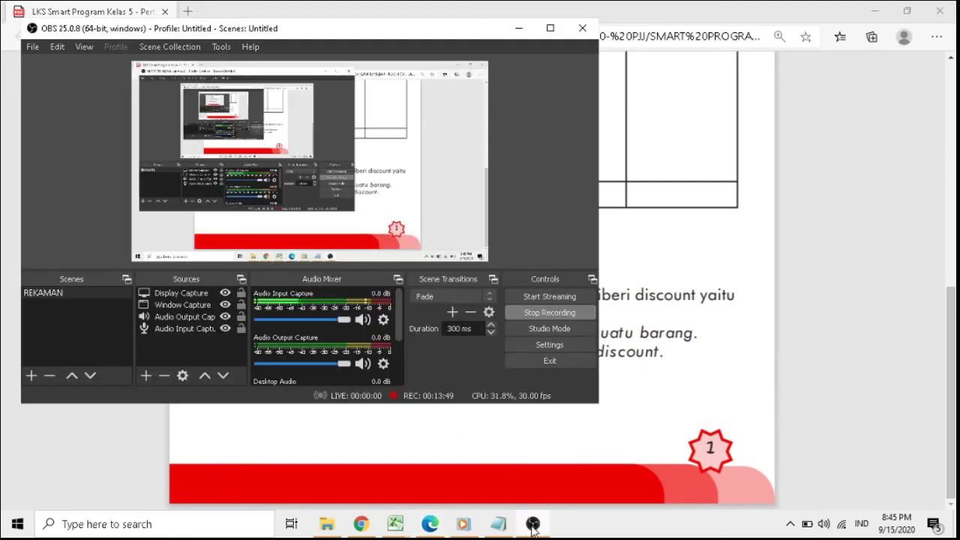
pyautogui.click(688, 375)
pyautogui.click(395, 525)
pyautogui.click(429, 463)
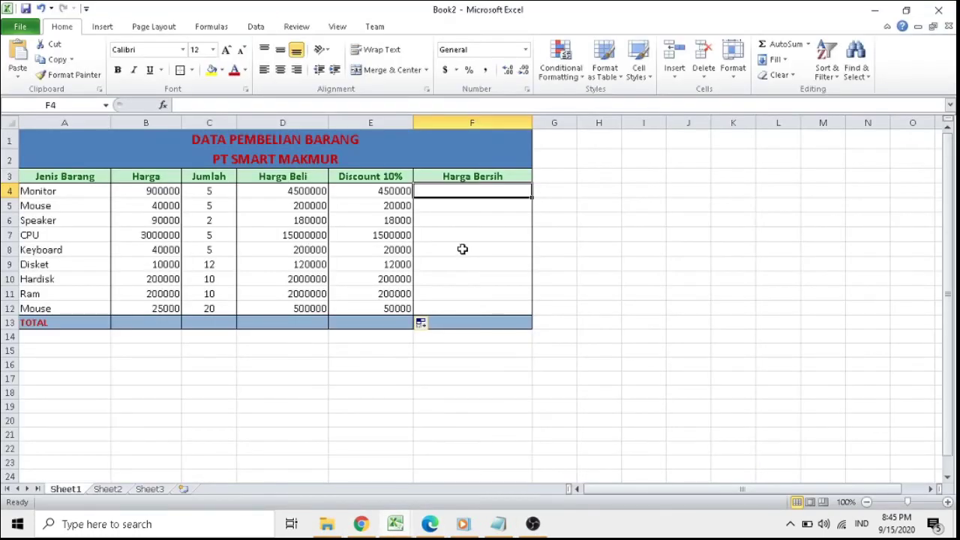
# Enter =SUM(D4-E4) in F4 to get Monitor's Harga Bersih of 4050000.
pyautogui.write('=')
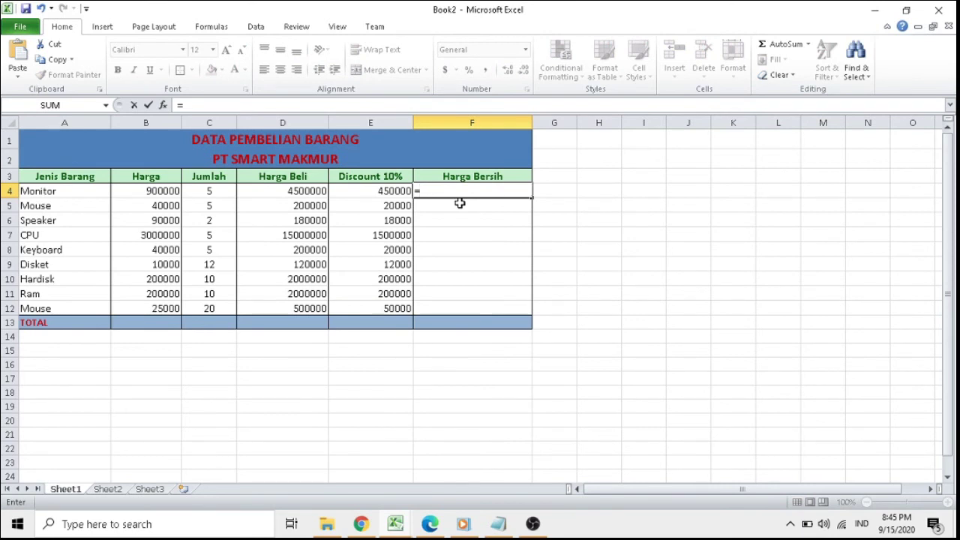
pyautogui.write('s')
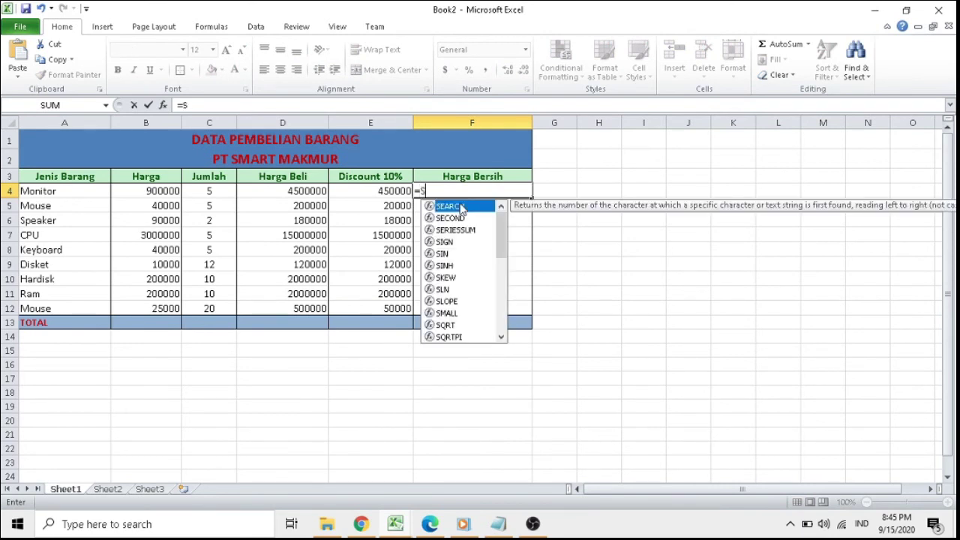
pyautogui.write('UM(')
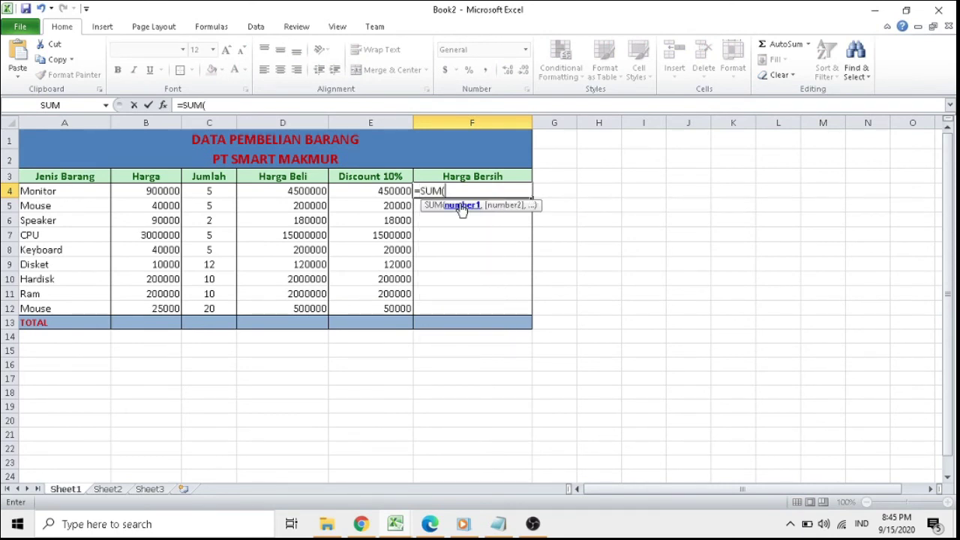
pyautogui.click(290, 189)
pyautogui.write('-')
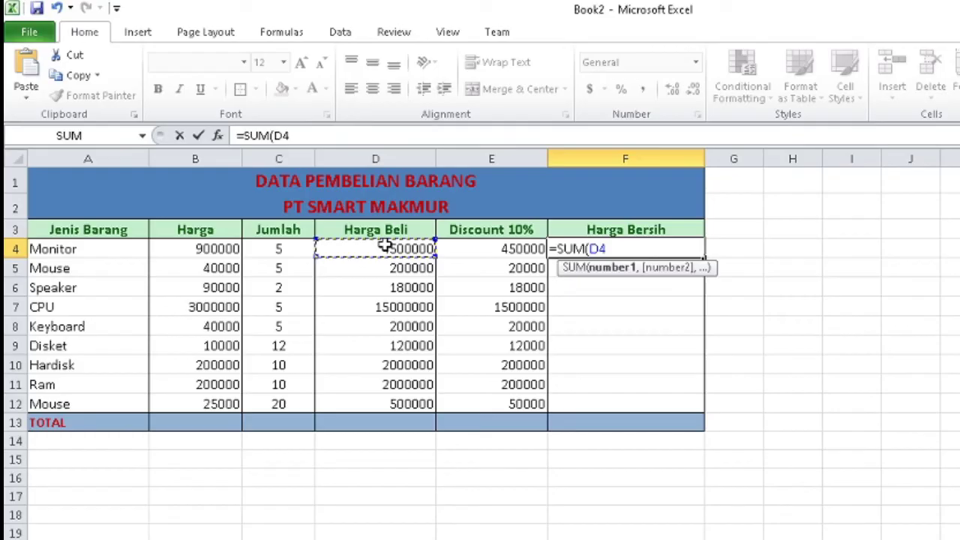
pyautogui.click(378, 192)
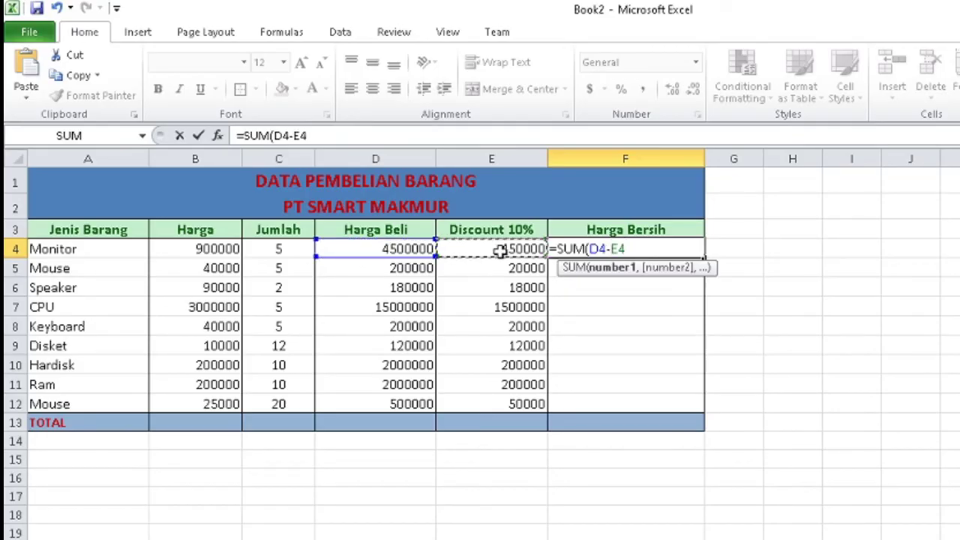
pyautogui.write(')')
pyautogui.press('Return')
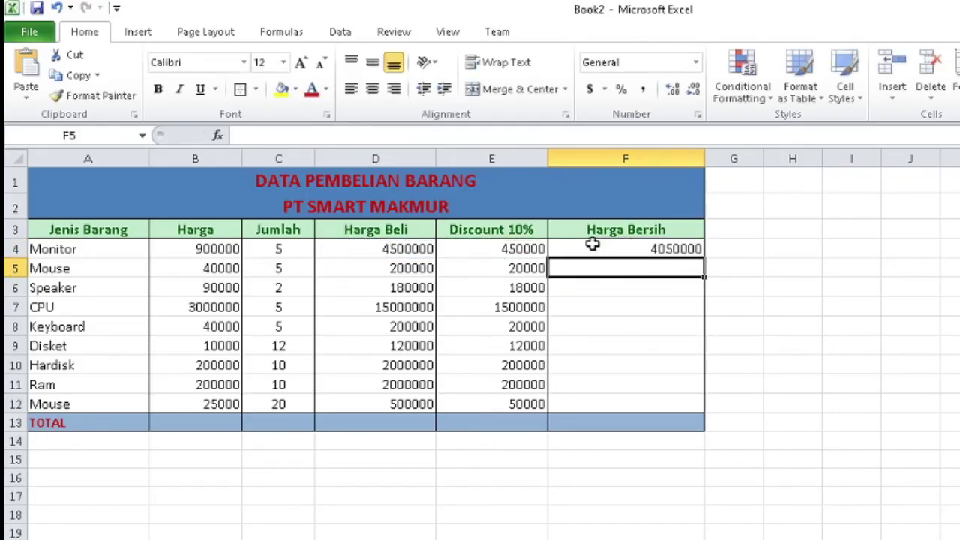
pyautogui.click(643, 247)
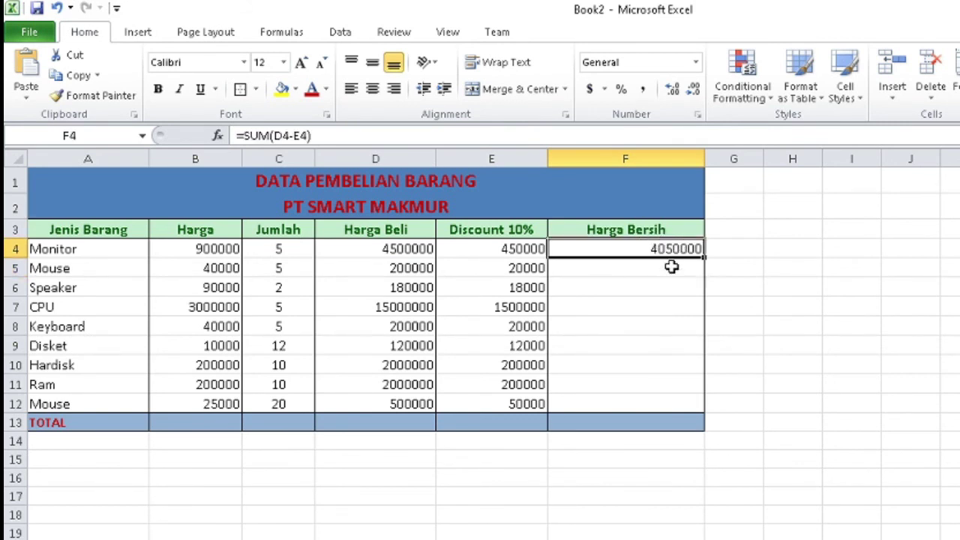
# Enter =SUM(D5-E5) in F5 so Mouse's Harga Bersih shows 180000.
pyautogui.click(671, 267)
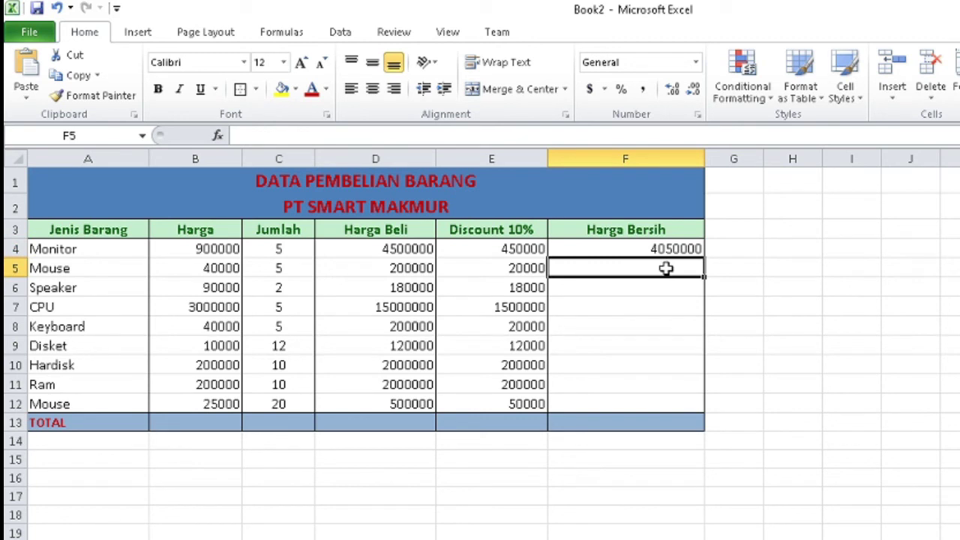
pyautogui.write('=SUM(')
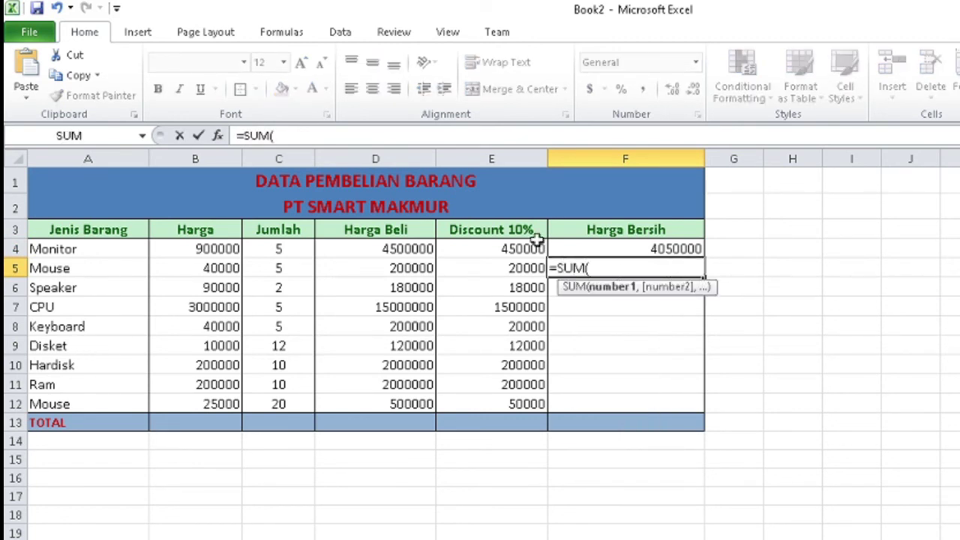
pyautogui.click(423, 269)
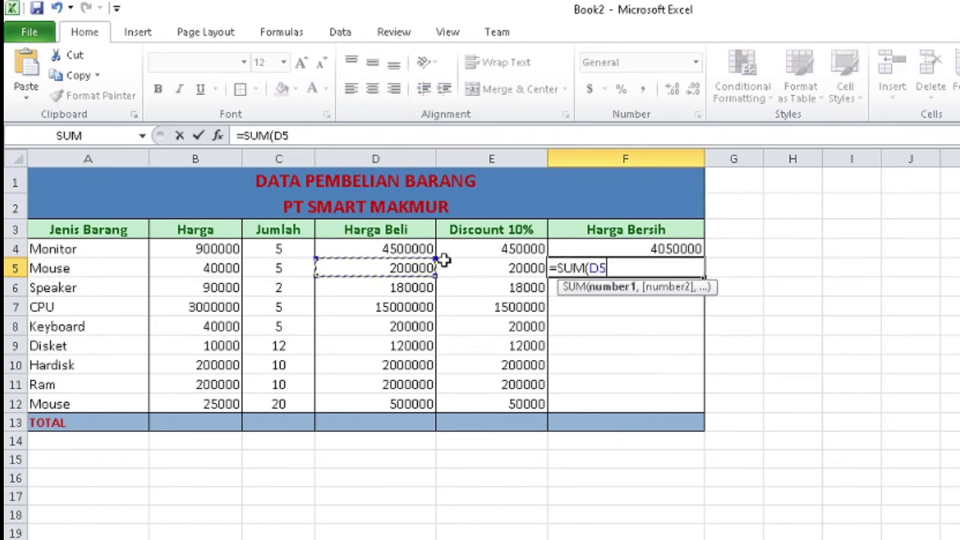
pyautogui.write('-')
pyautogui.click(516, 269)
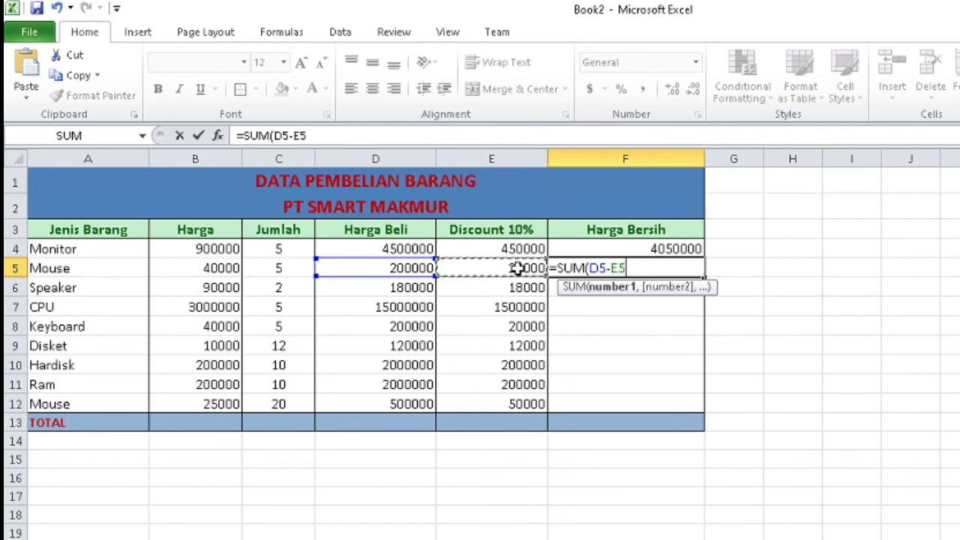
pyautogui.write(')')
pyautogui.press('Return')
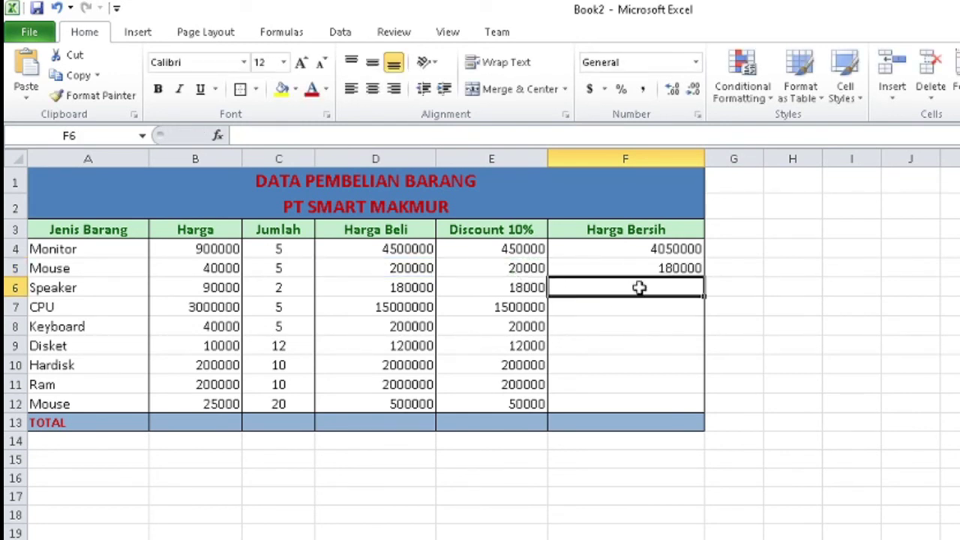
pyautogui.click(654, 270)
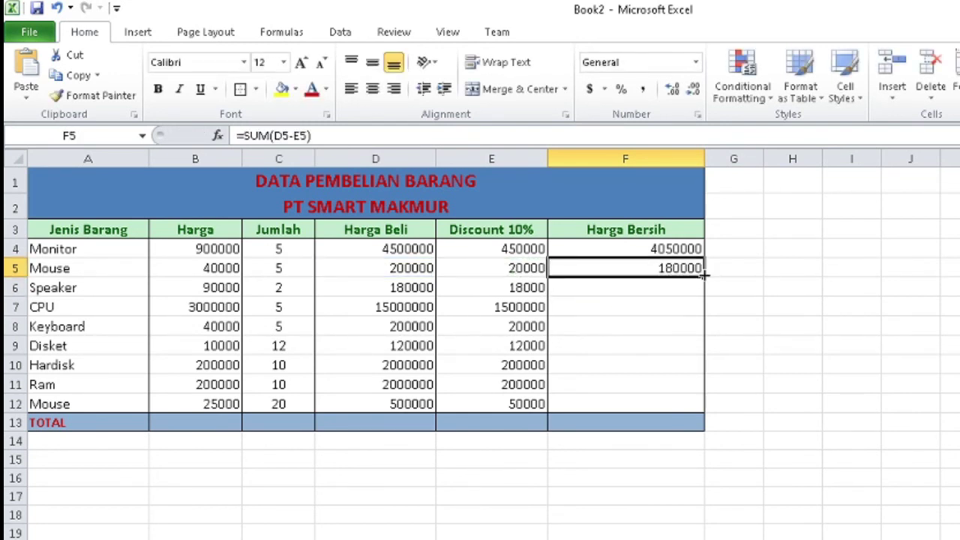
# Fill the net price formula down to F12, then review the D4 and E4 formulas.
pyautogui.moveTo(704, 275); pyautogui.dragTo(696, 415)
pyautogui.click(732, 346)
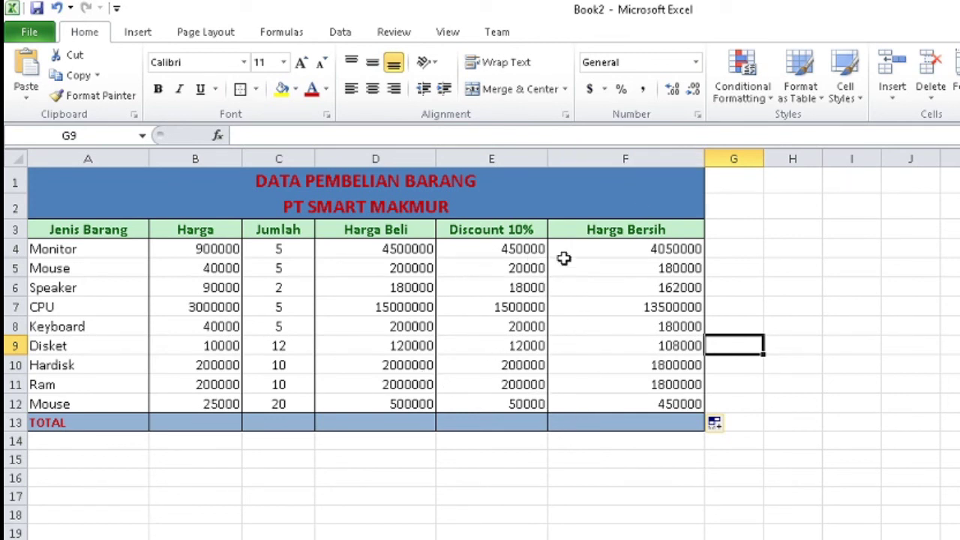
pyautogui.click(405, 253)
pyautogui.click(495, 251)
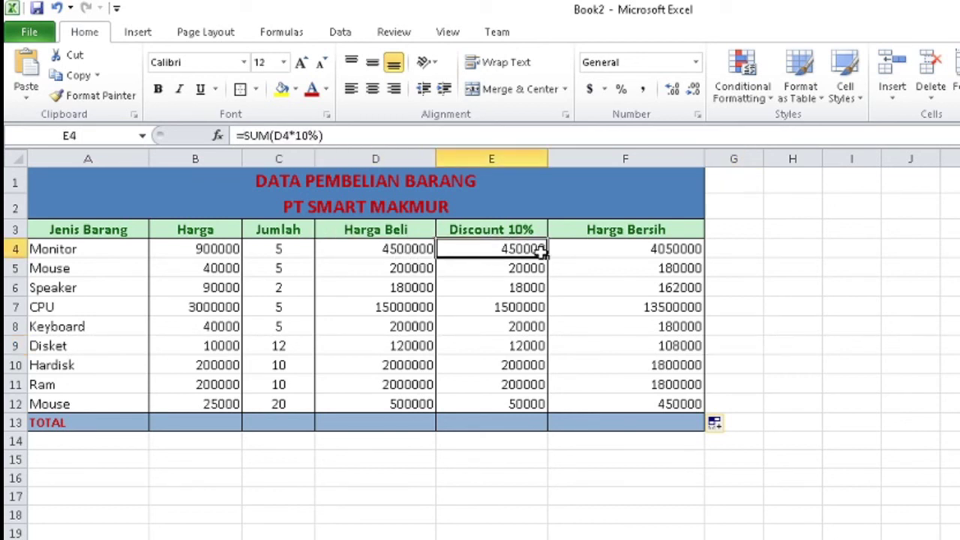
# Make the Harga Bersih values F4:F12 bold.
pyautogui.click(645, 248)
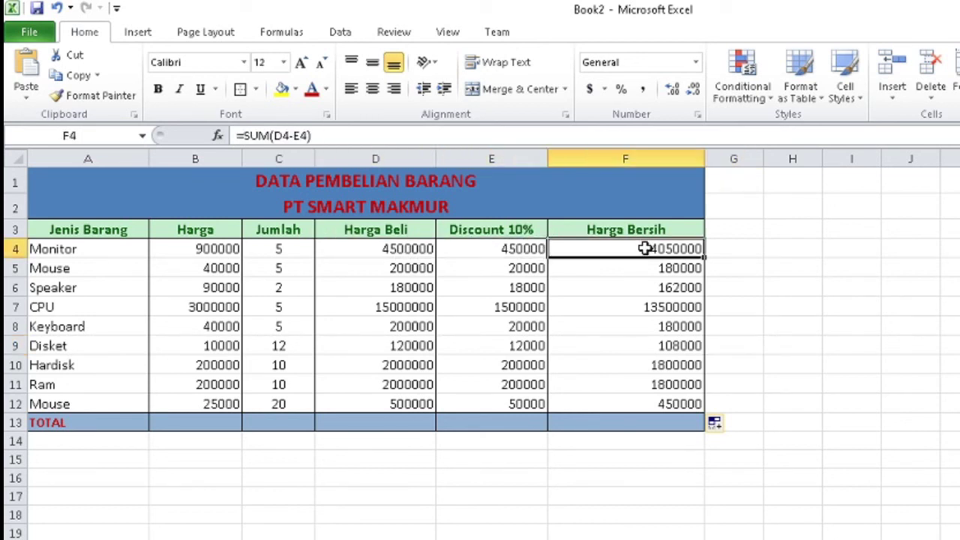
pyautogui.moveTo(645, 248); pyautogui.dragTo(638, 404)
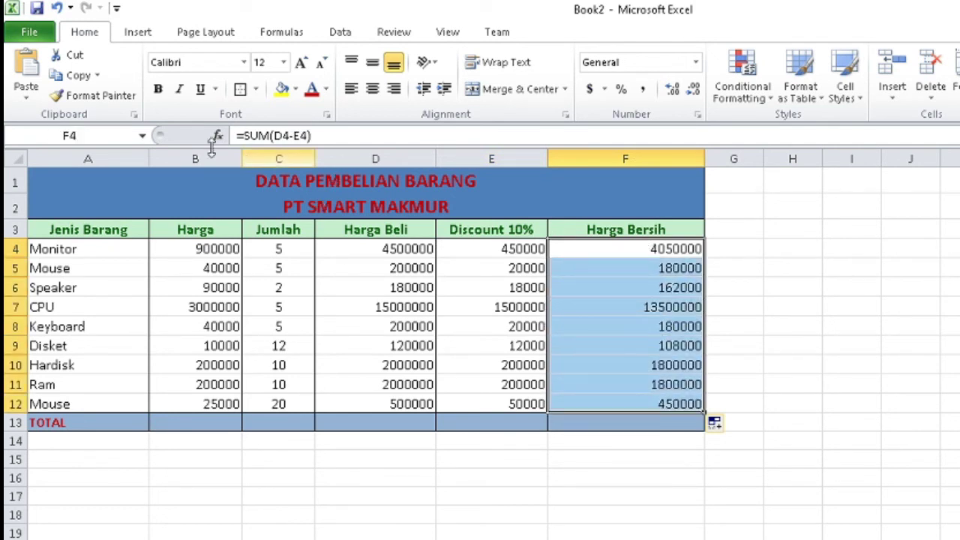
pyautogui.click(157, 89)
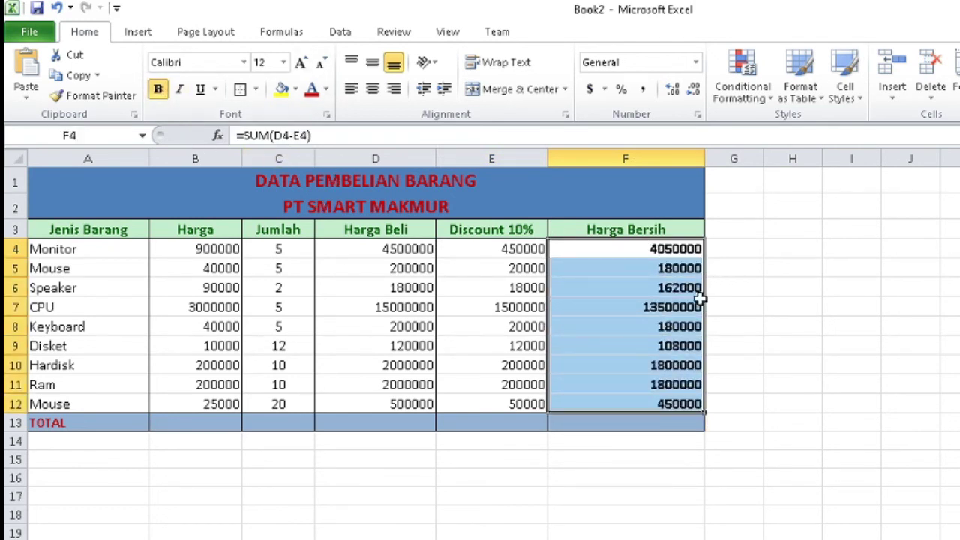
pyautogui.click(758, 365)
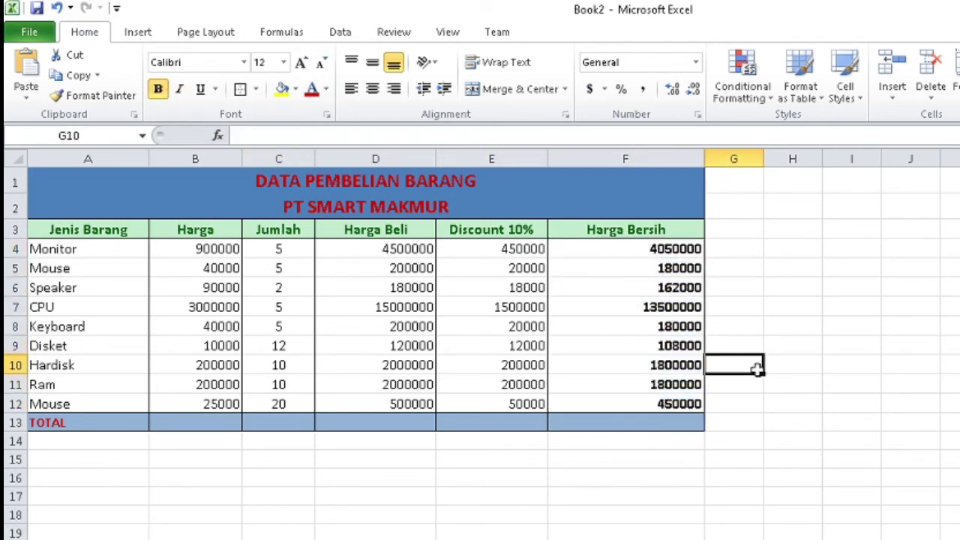
pyautogui.click(601, 419)
pyautogui.click(185, 418)
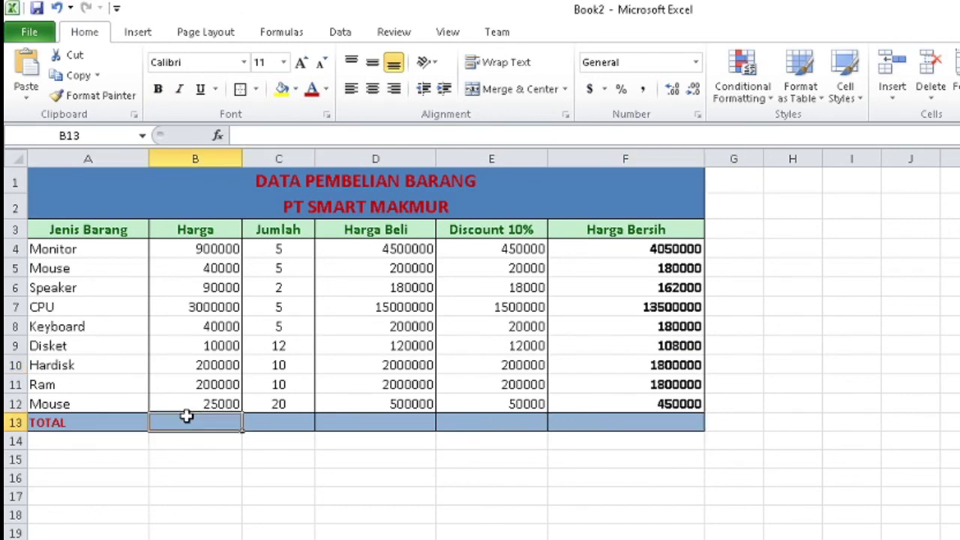
# Put =SUM(B4:B12) in B13 and fill it right through F13 for all column totals.
pyautogui.write('=SUM(')
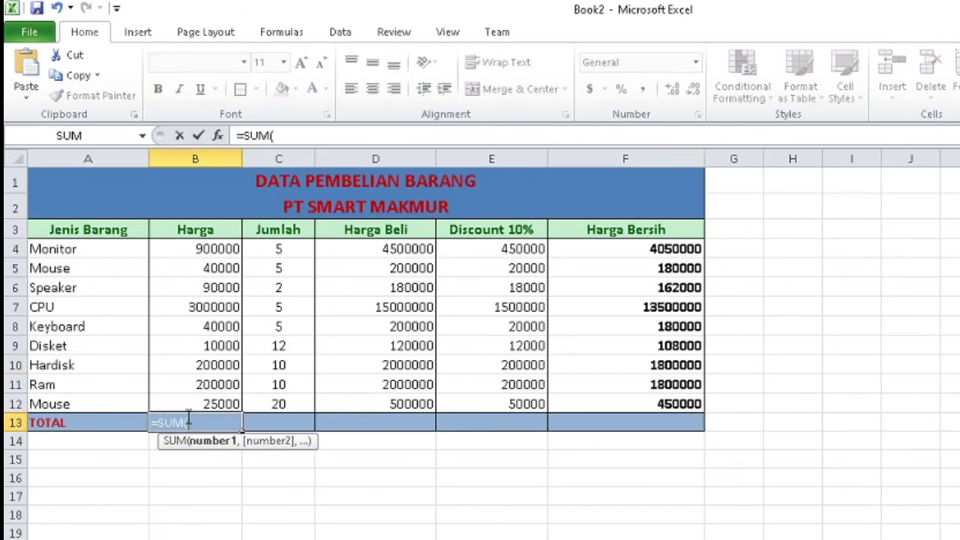
pyautogui.moveTo(165, 248); pyautogui.dragTo(178, 400)
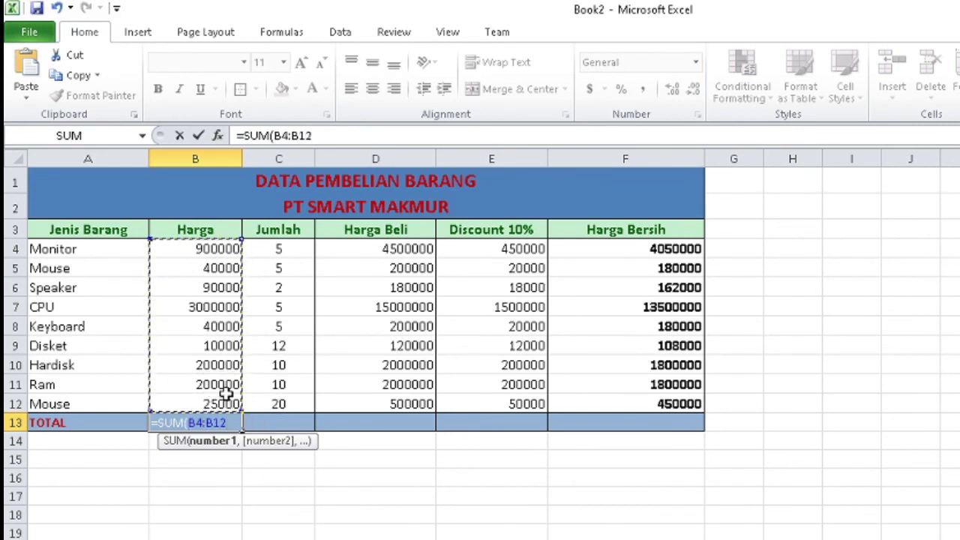
pyautogui.write(')')
pyautogui.press('Return')
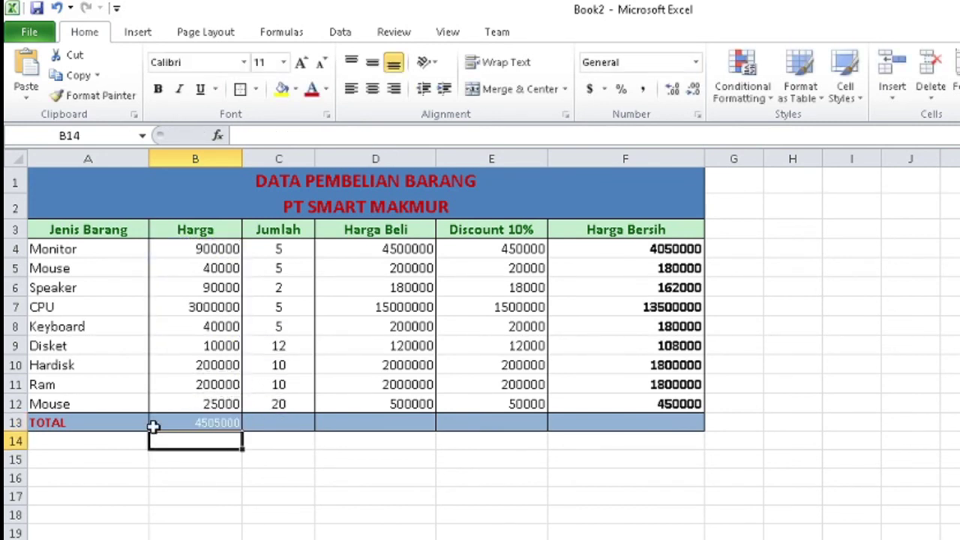
pyautogui.click(152, 426)
pyautogui.moveTo(239, 425); pyautogui.dragTo(671, 437)
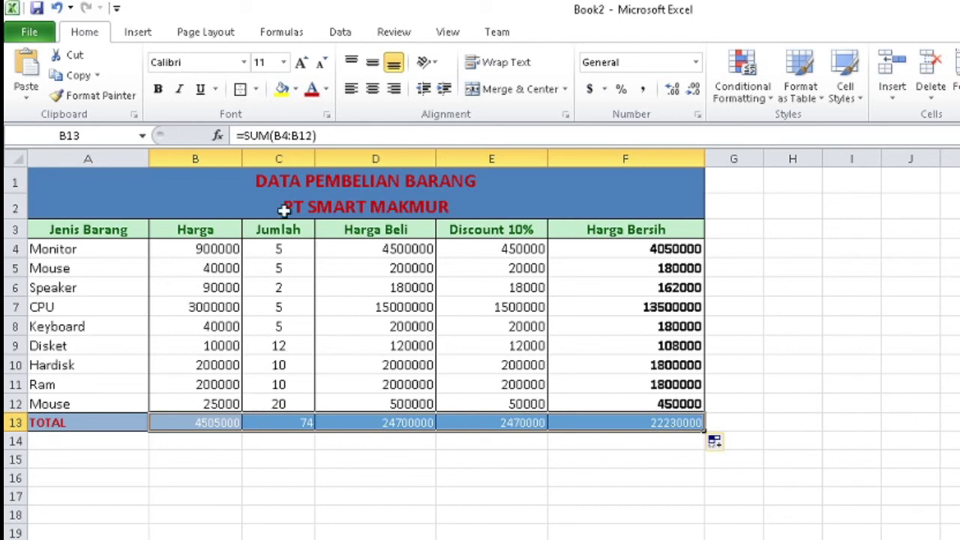
# Right-align the TOTAL row sums and centre the Jumlah total 74.
pyautogui.click(372, 90)
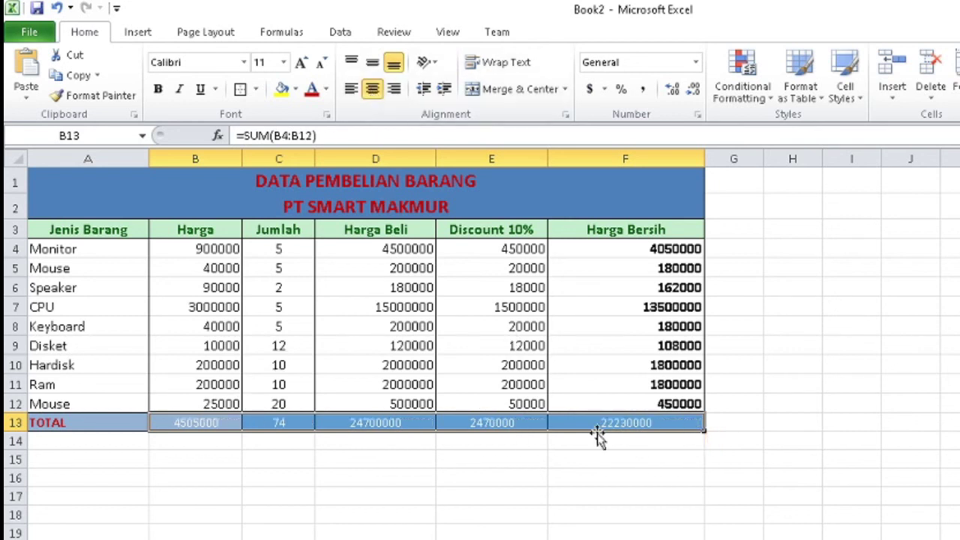
pyautogui.click(394, 88)
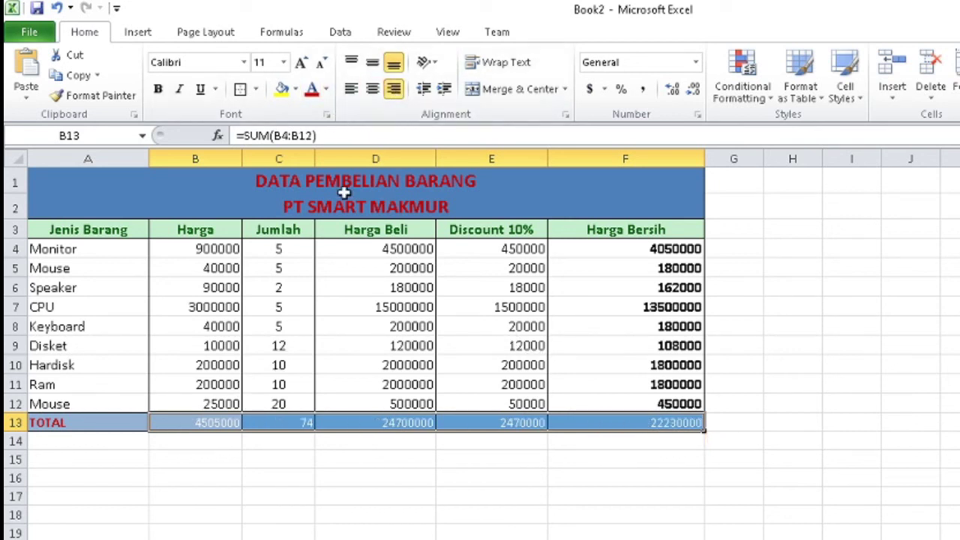
pyautogui.click(279, 418)
pyautogui.click(372, 89)
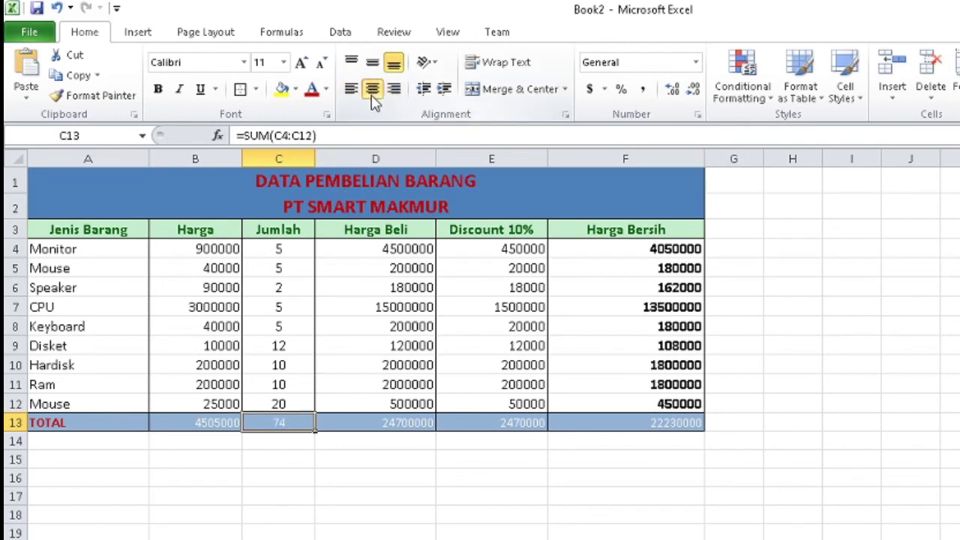
# Make the TOTAL row sums B13:F13 bold with black font colour.
pyautogui.moveTo(195, 424); pyautogui.dragTo(675, 425)
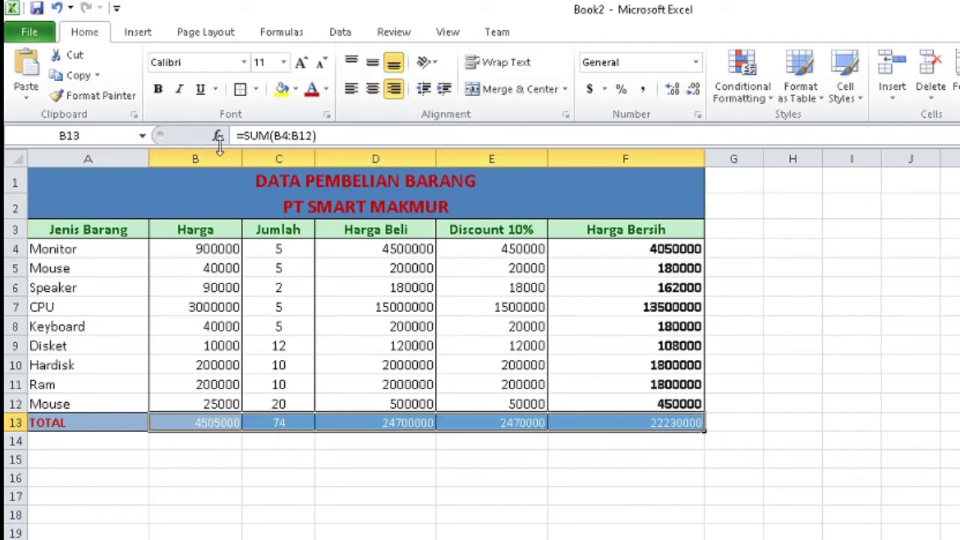
pyautogui.click(159, 92)
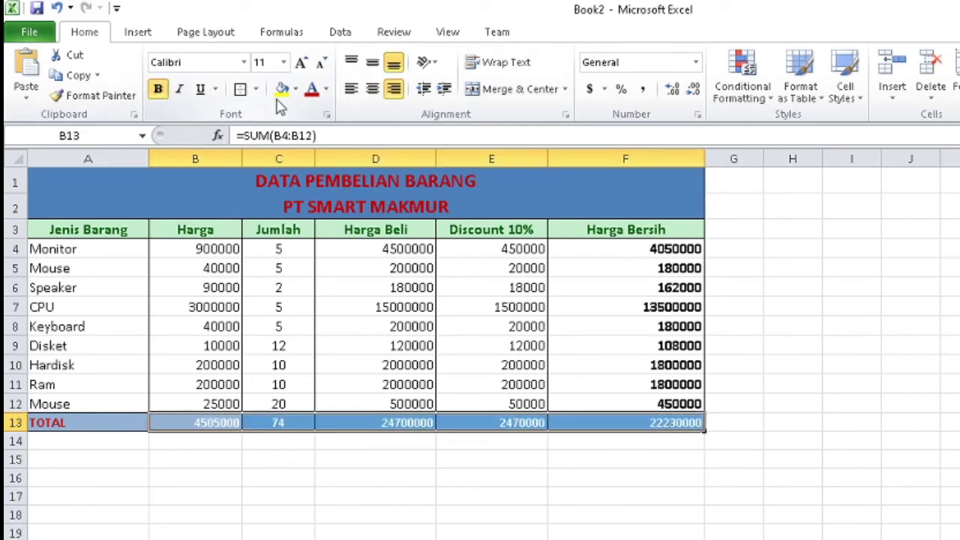
pyautogui.click(326, 89)
pyautogui.click(328, 148)
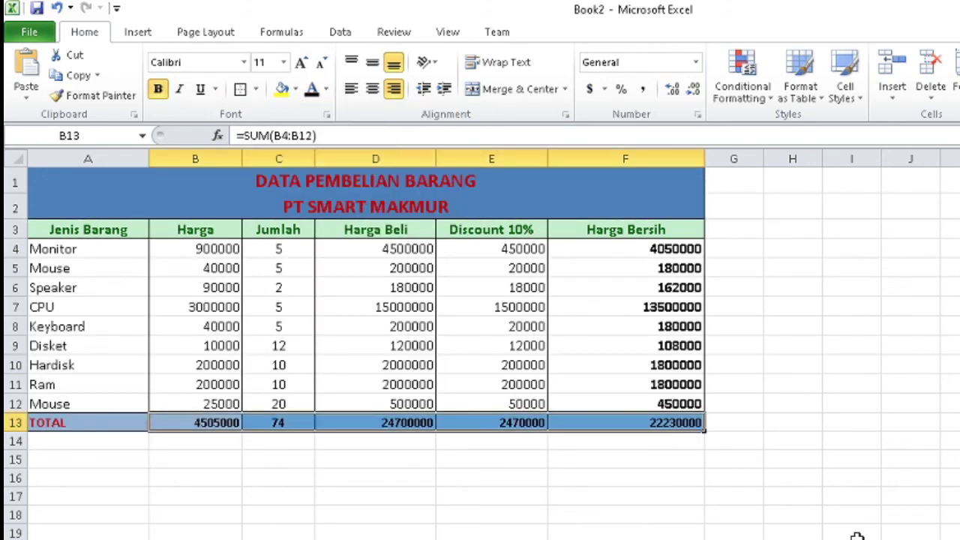
pyautogui.click(797, 445)
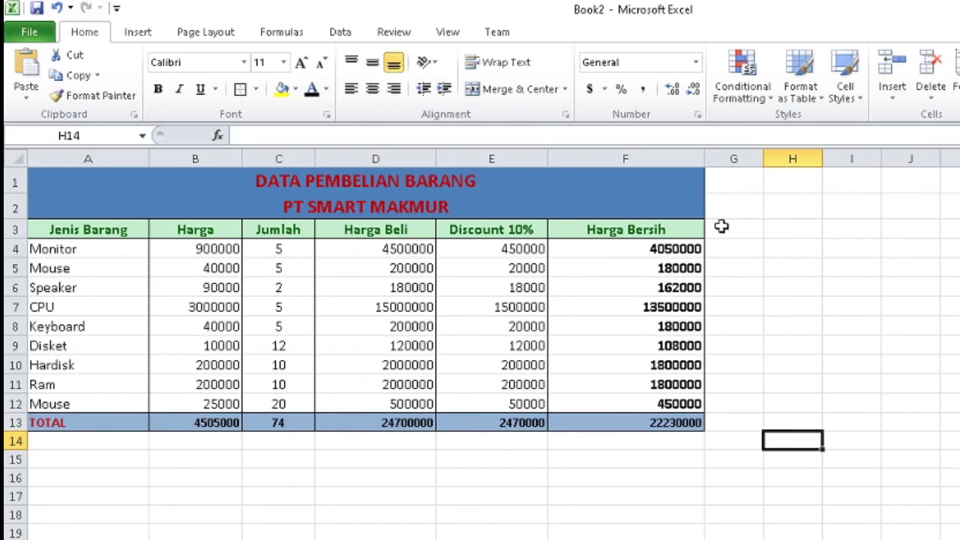
pyautogui.click(499, 248)
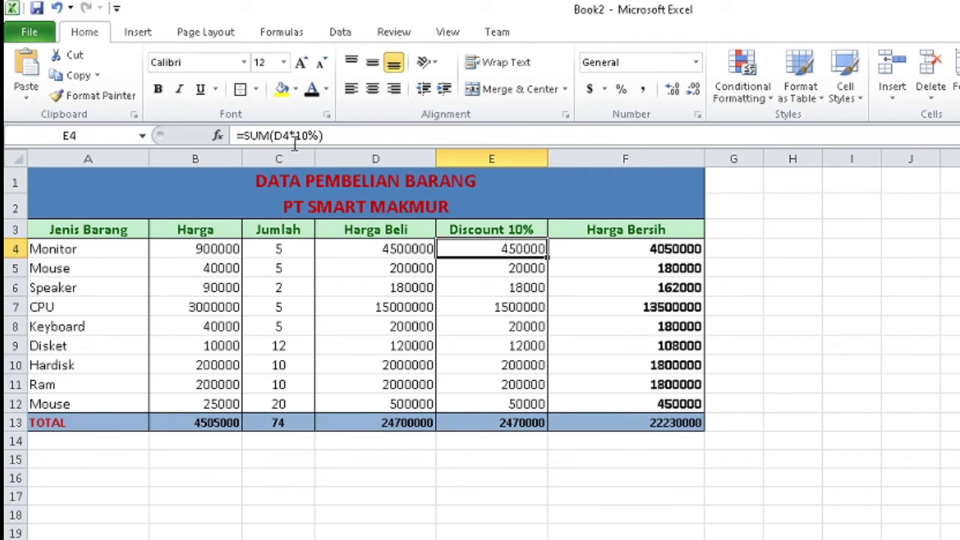
pyautogui.click(519, 270)
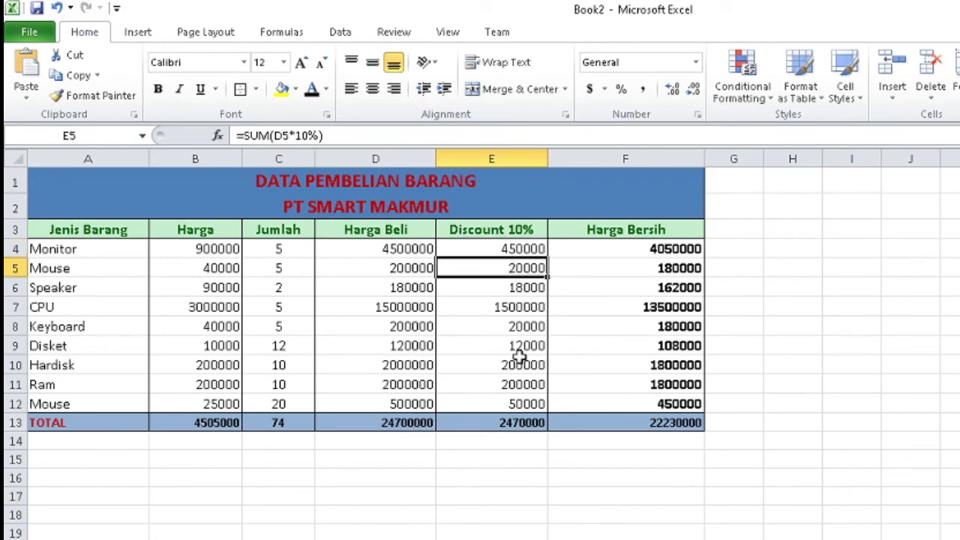
pyautogui.click(765, 264)
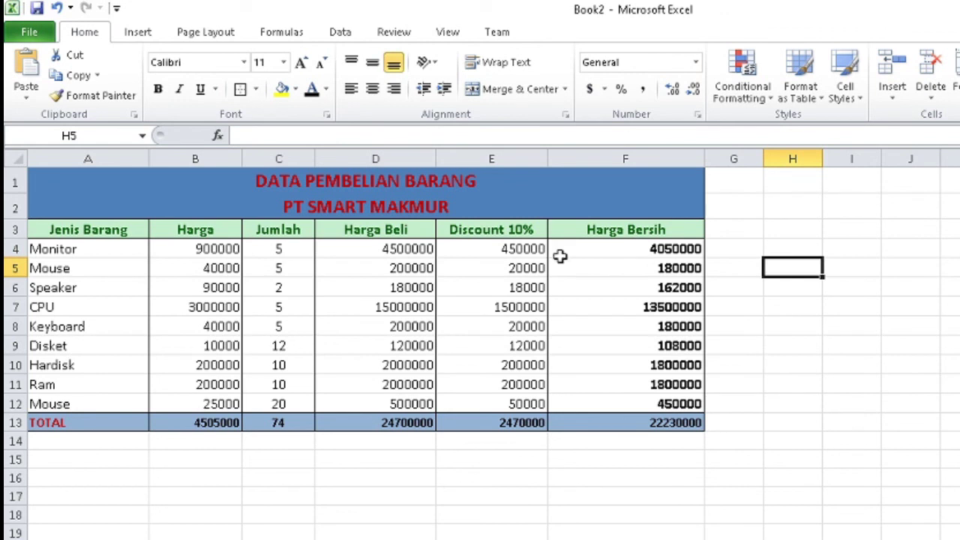
pyautogui.click(375, 249)
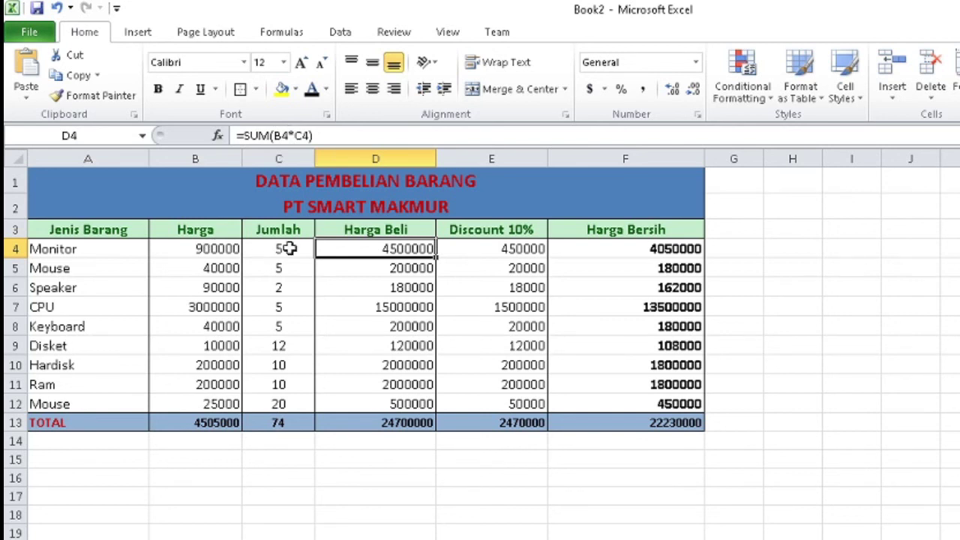
pyautogui.click(503, 248)
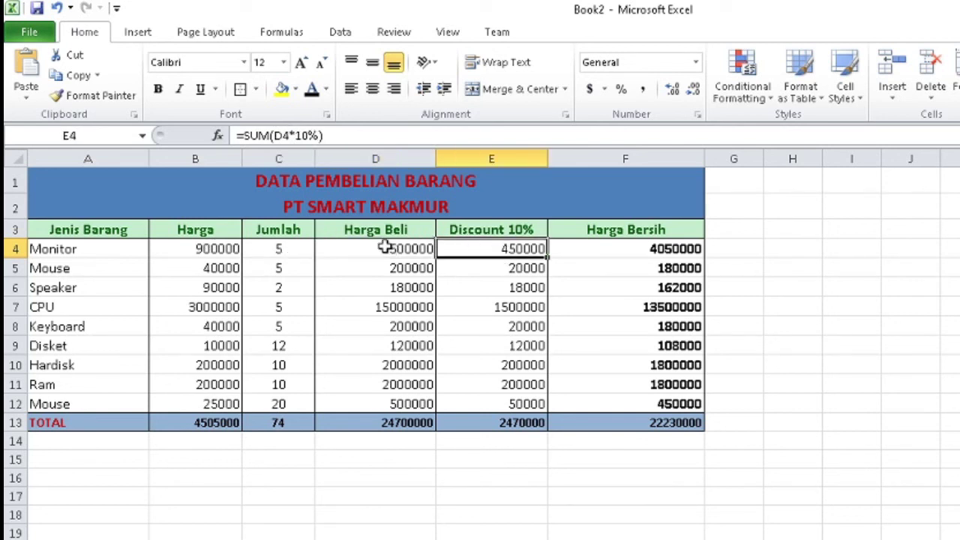
pyautogui.click(618, 248)
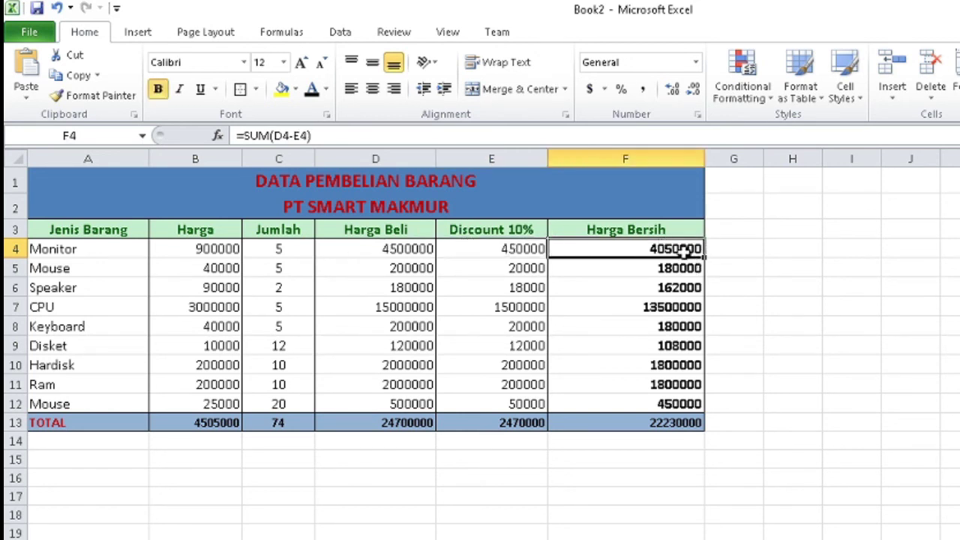
pyautogui.click(829, 417)
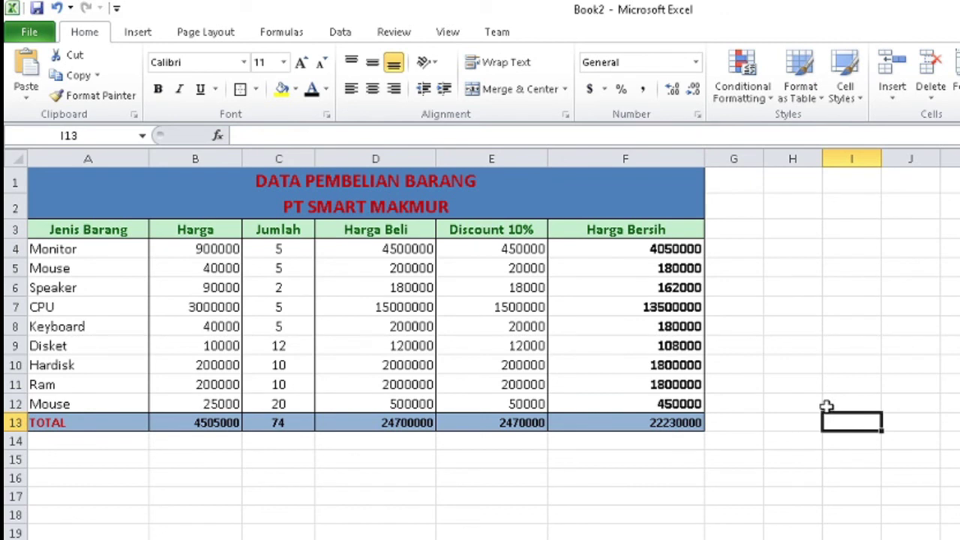